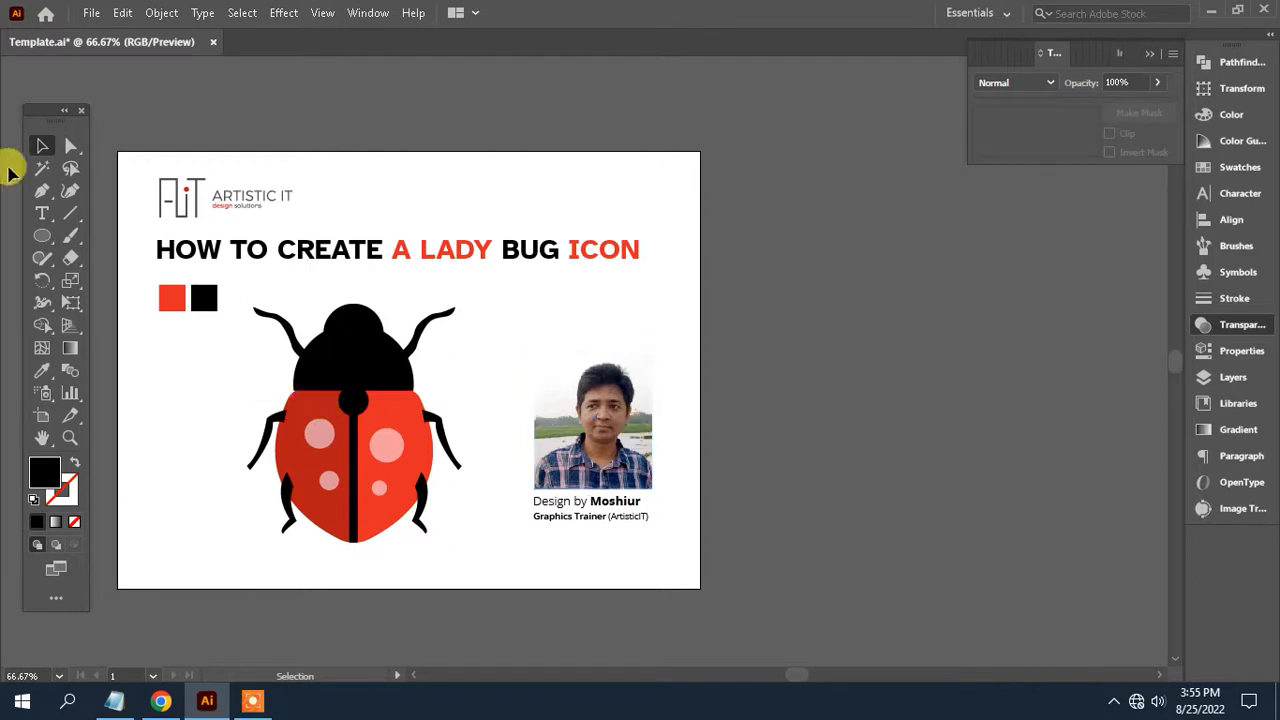
- Duplicate the artboard with its artwork beside the original through the document setup's artboard editing
click(95, 14)
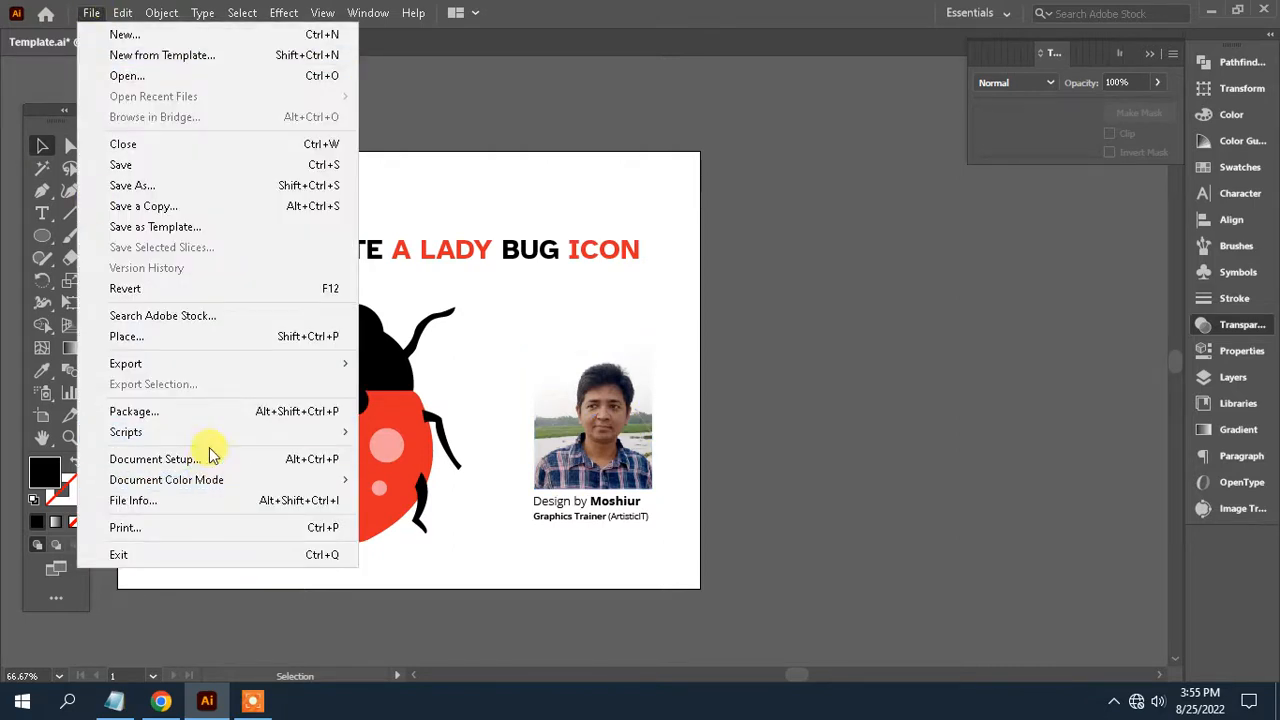
click(210, 461)
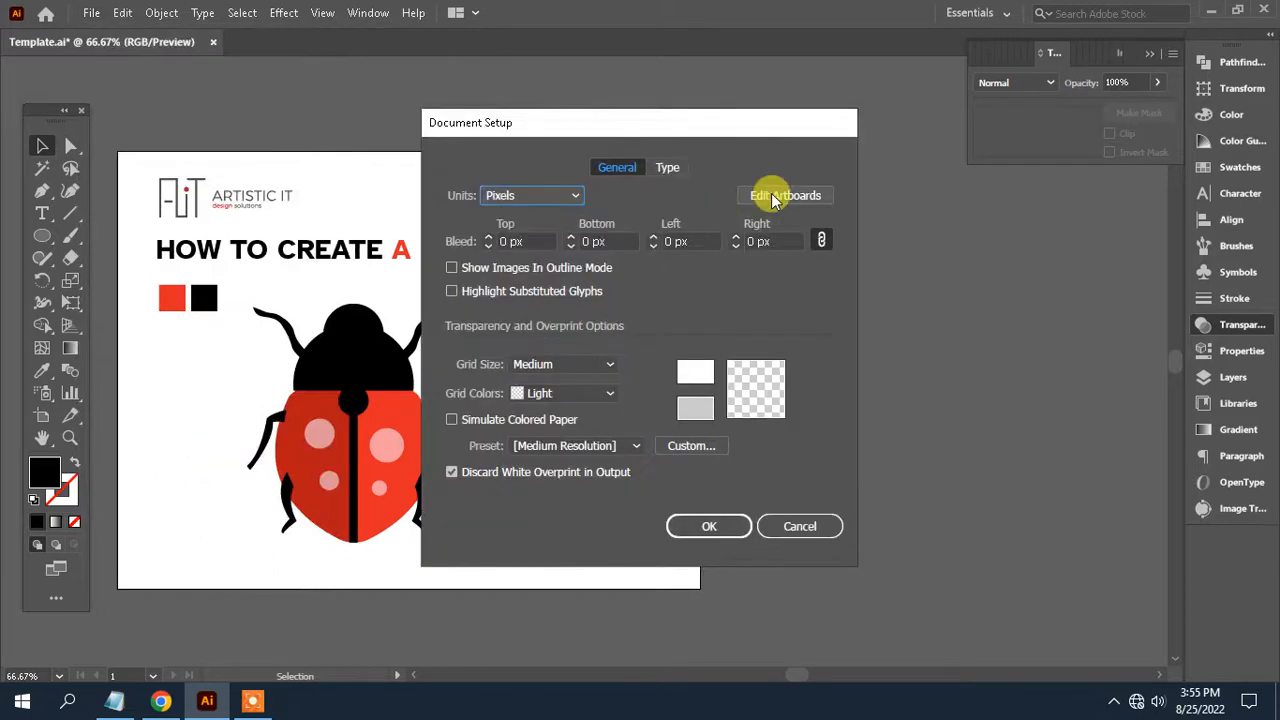
click(785, 196)
drag(266, 290, 867, 304)
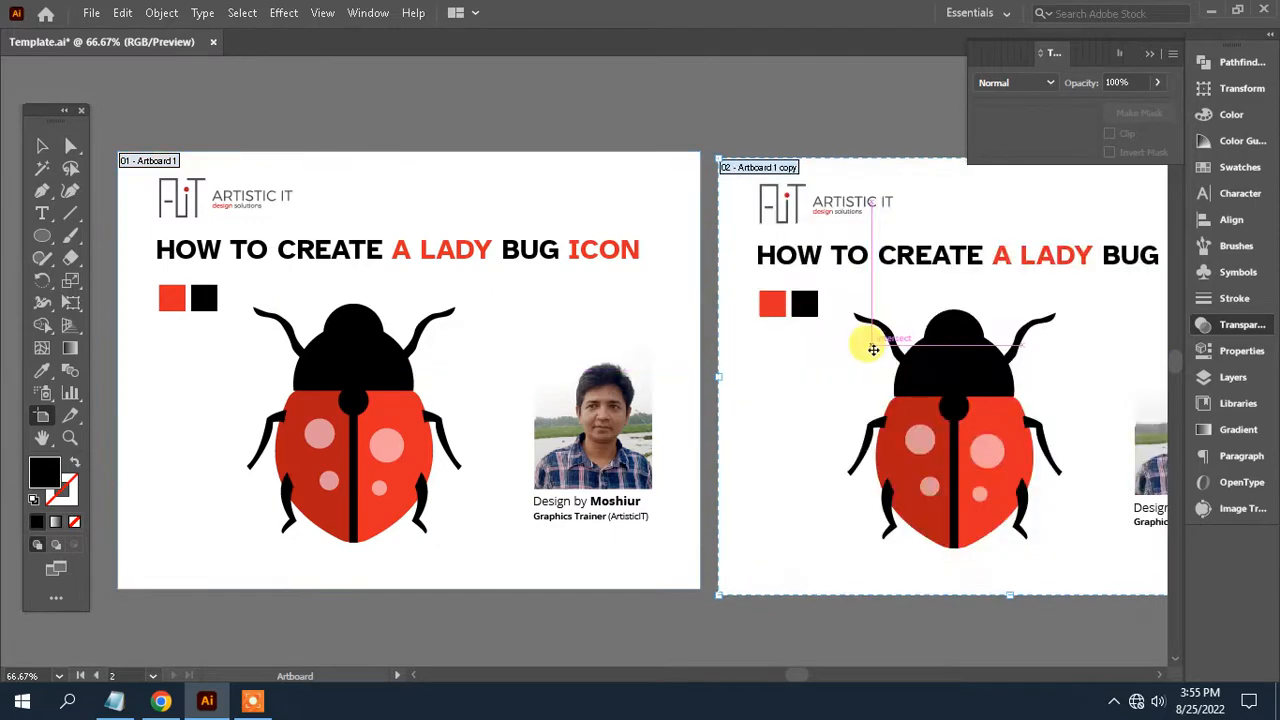
drag(874, 364, 565, 356)
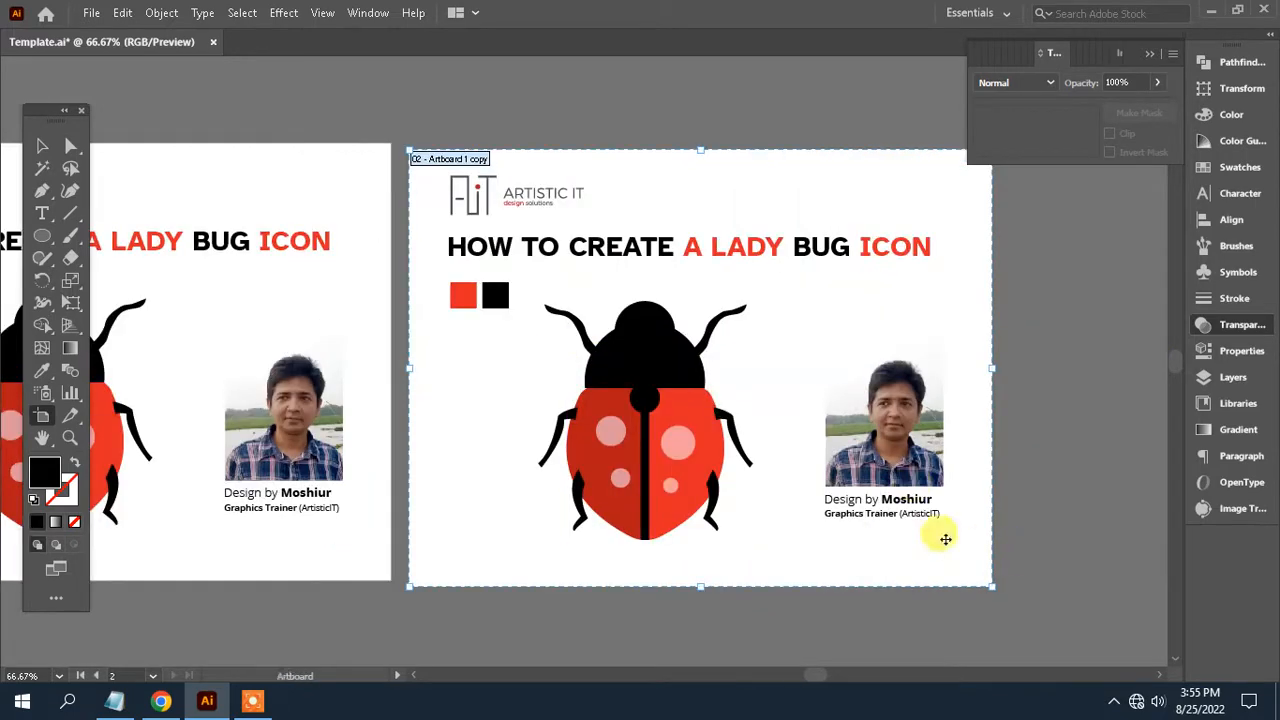
- Delete the ladybug drawing and the designer's photo with its caption from the copied artboard
click(42, 146)
drag(995, 528, 537, 309)
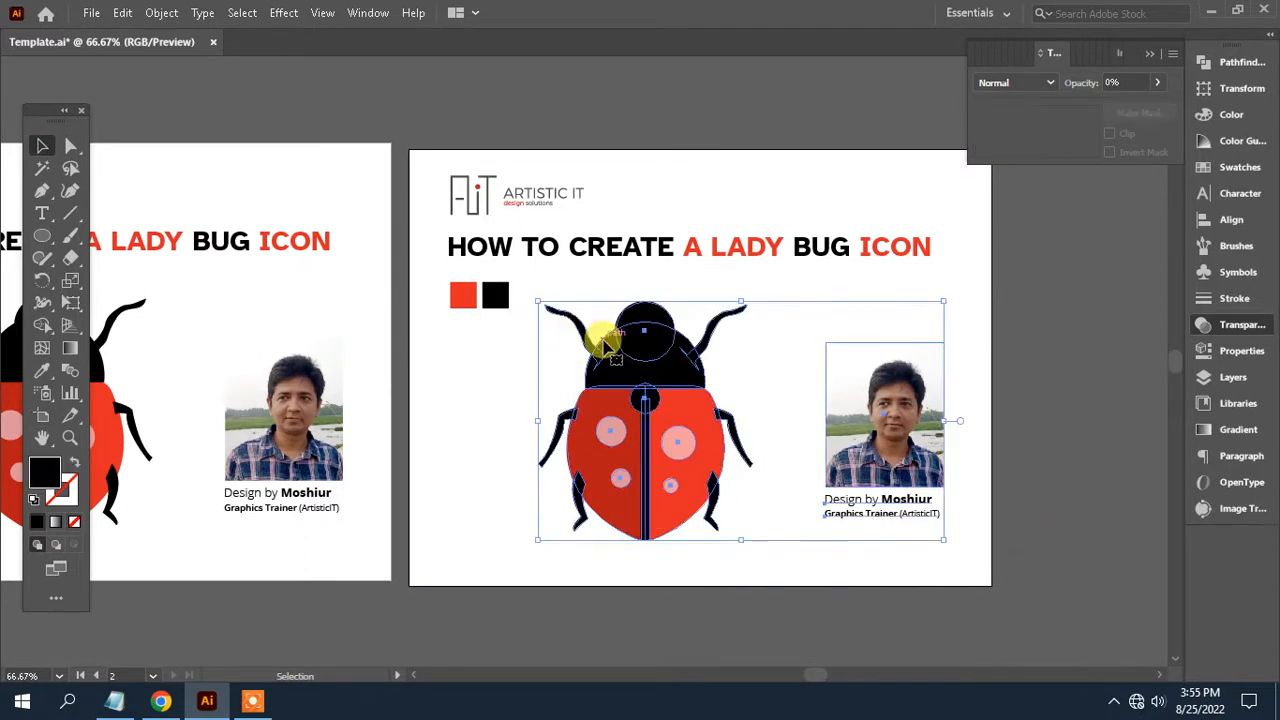
key(Delete)
drag(512, 412, 600, 386)
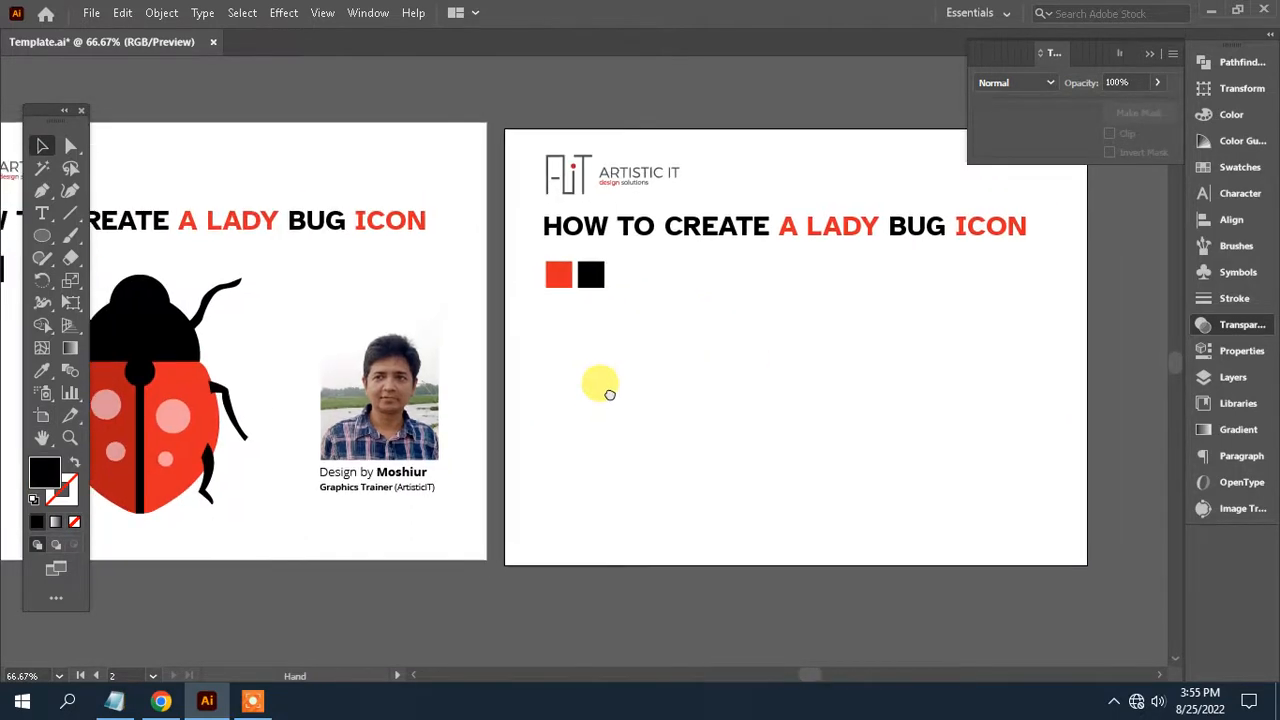
- Draw a circle in the middle of the empty artboard and fill it with the red sample square's colour
drag(49, 238, 126, 284)
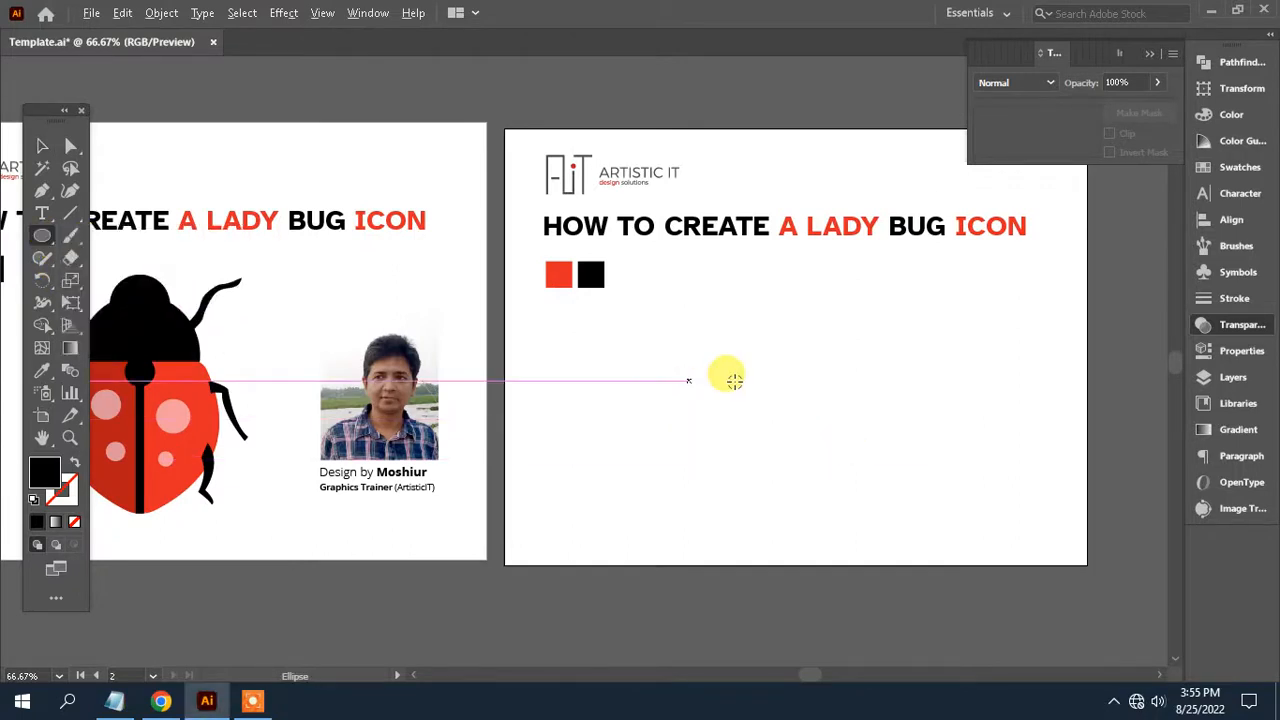
drag(729, 372, 734, 440)
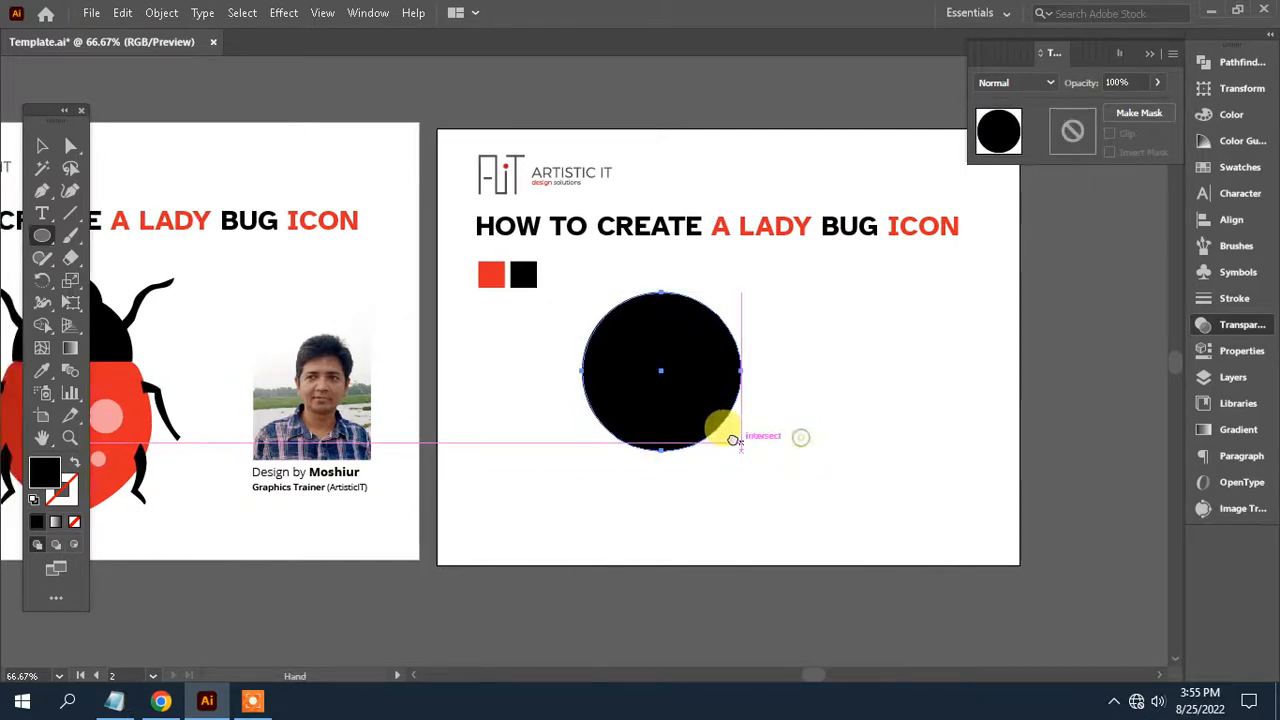
click(37, 152)
drag(572, 366, 606, 404)
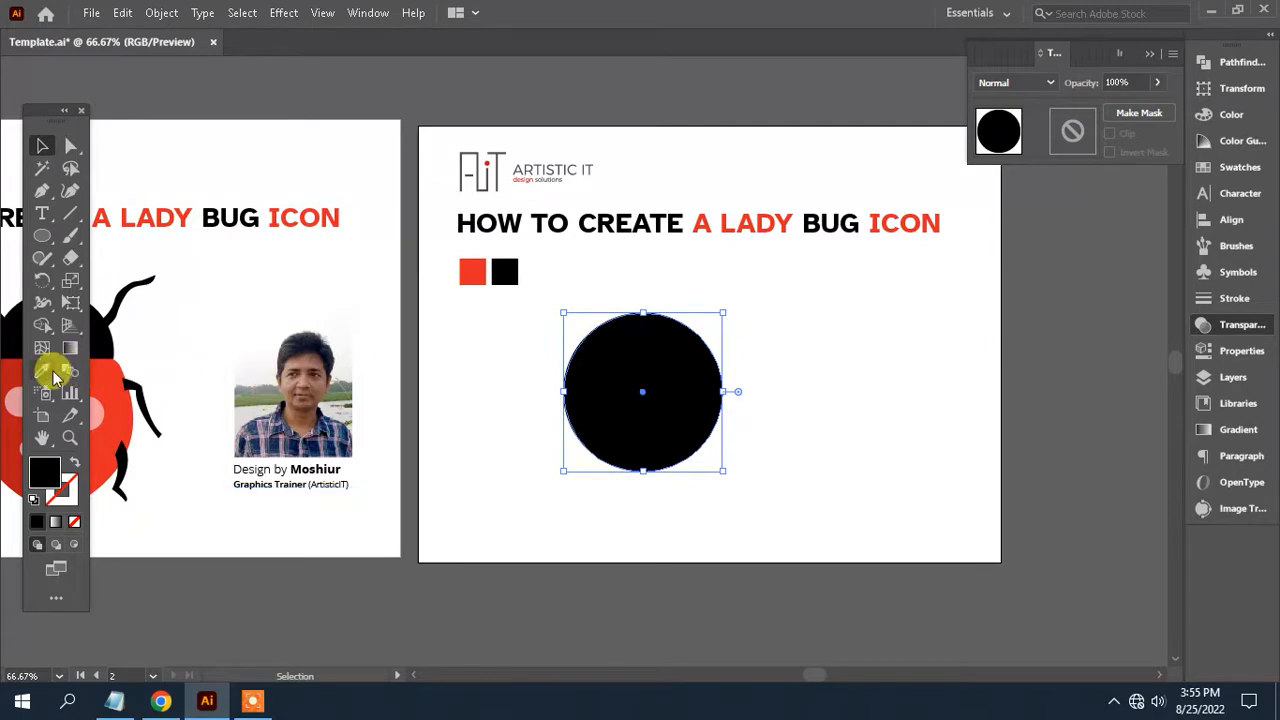
click(42, 370)
click(472, 272)
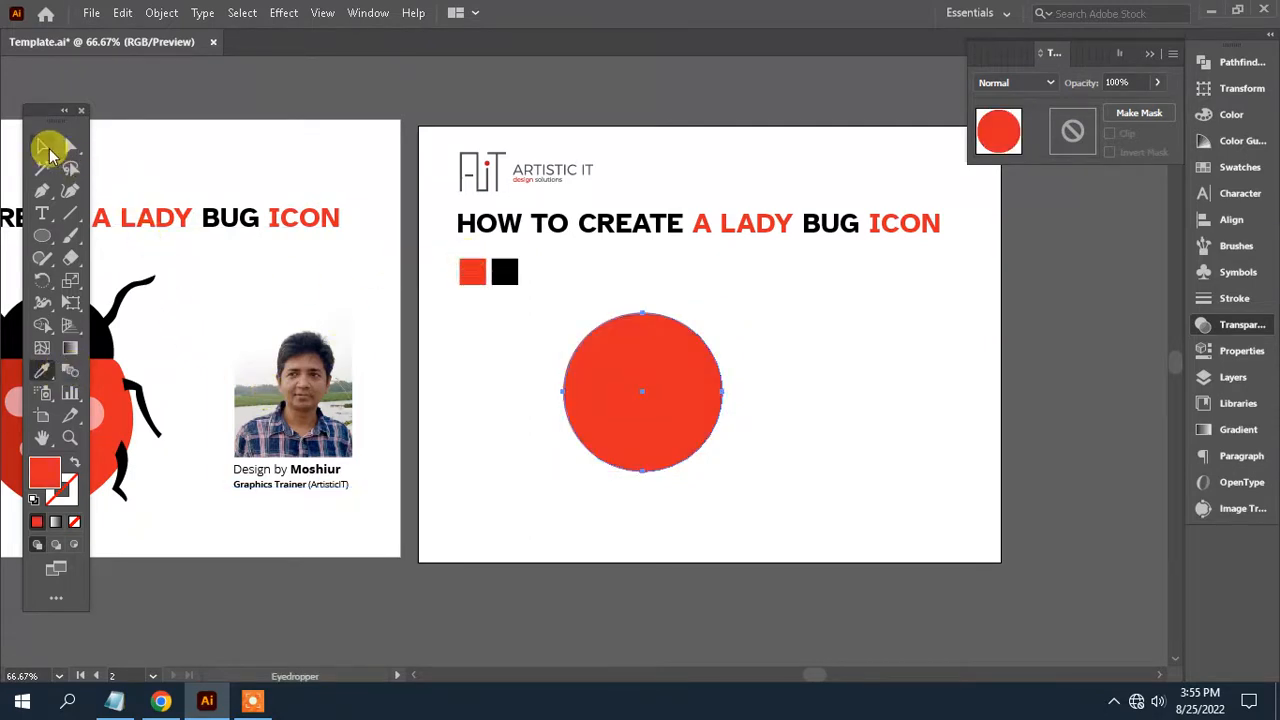
- Enlarge the red circle from its centre to about 248 px in width and height, and shift it slightly left
click(42, 146)
drag(725, 312, 735, 302)
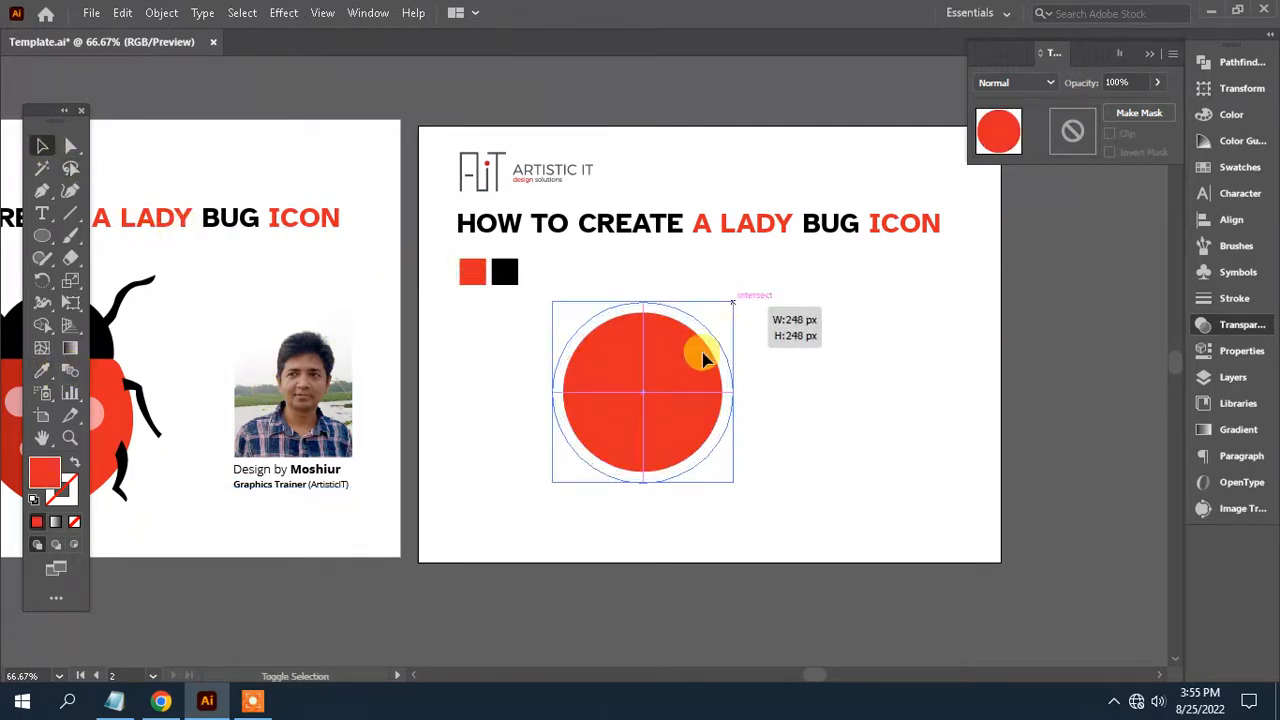
drag(685, 368, 678, 377)
scroll(650, 405, down, 1)
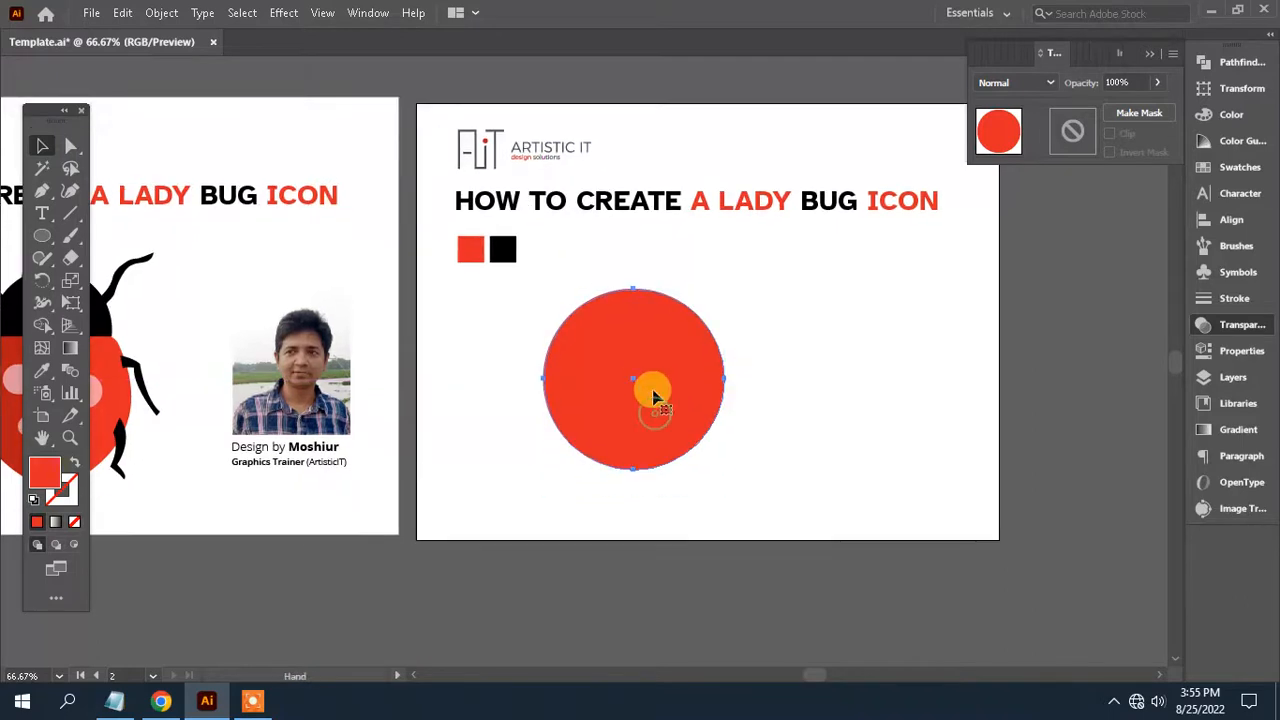
- Copy the red circle to its right so the two overlap, and align both on their vertical centres
drag(564, 397, 636, 383)
drag(877, 451, 669, 349)
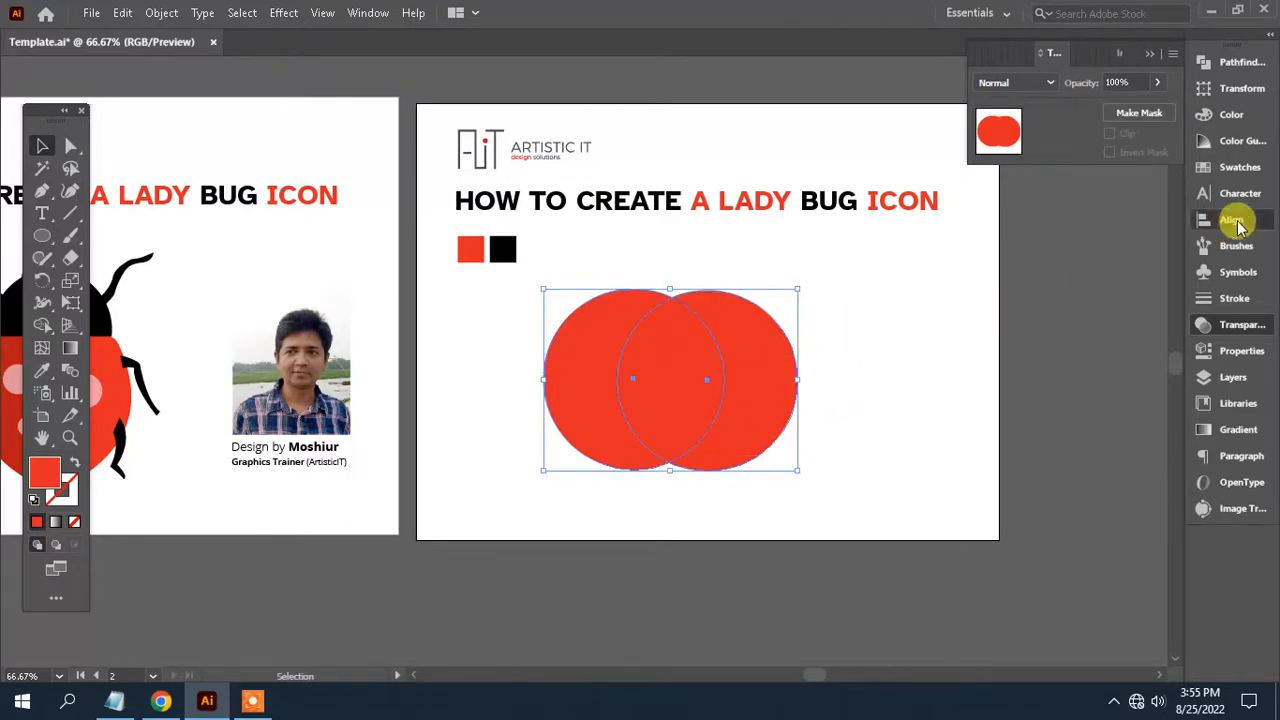
click(1235, 220)
click(1130, 104)
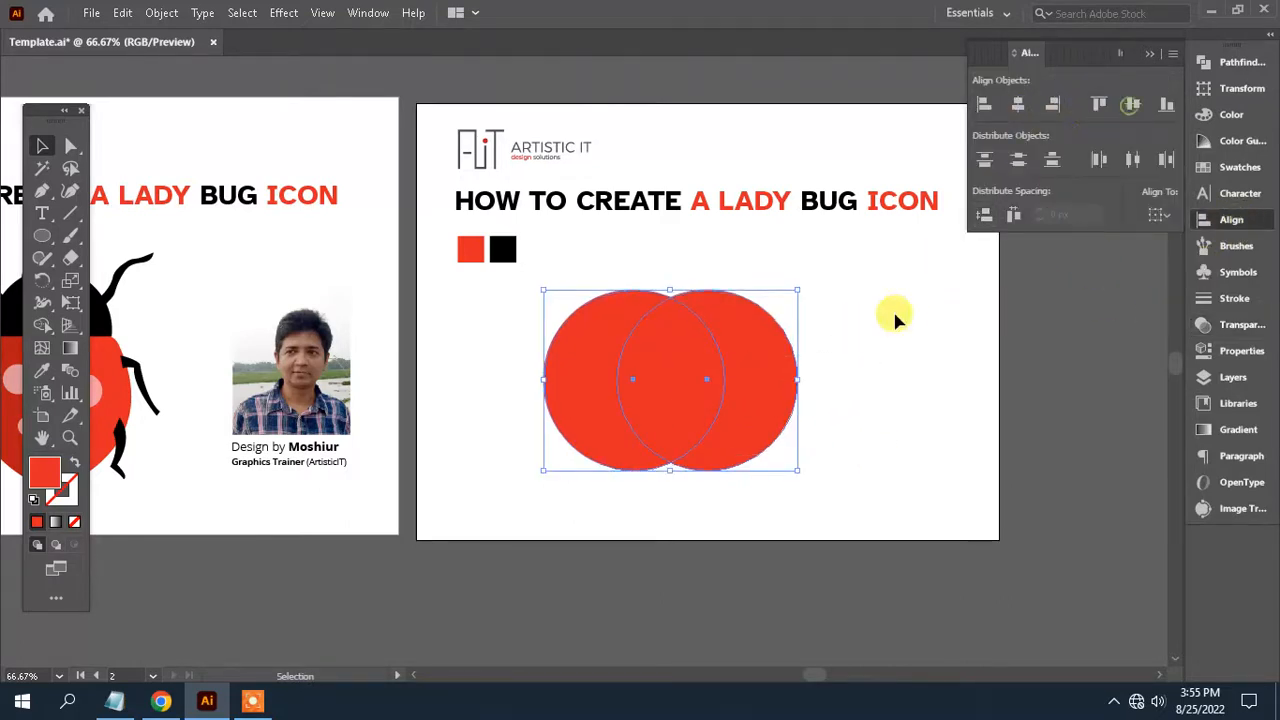
- Intersect the two overlapping circles to leave a pointed leaf shape
click(1241, 66)
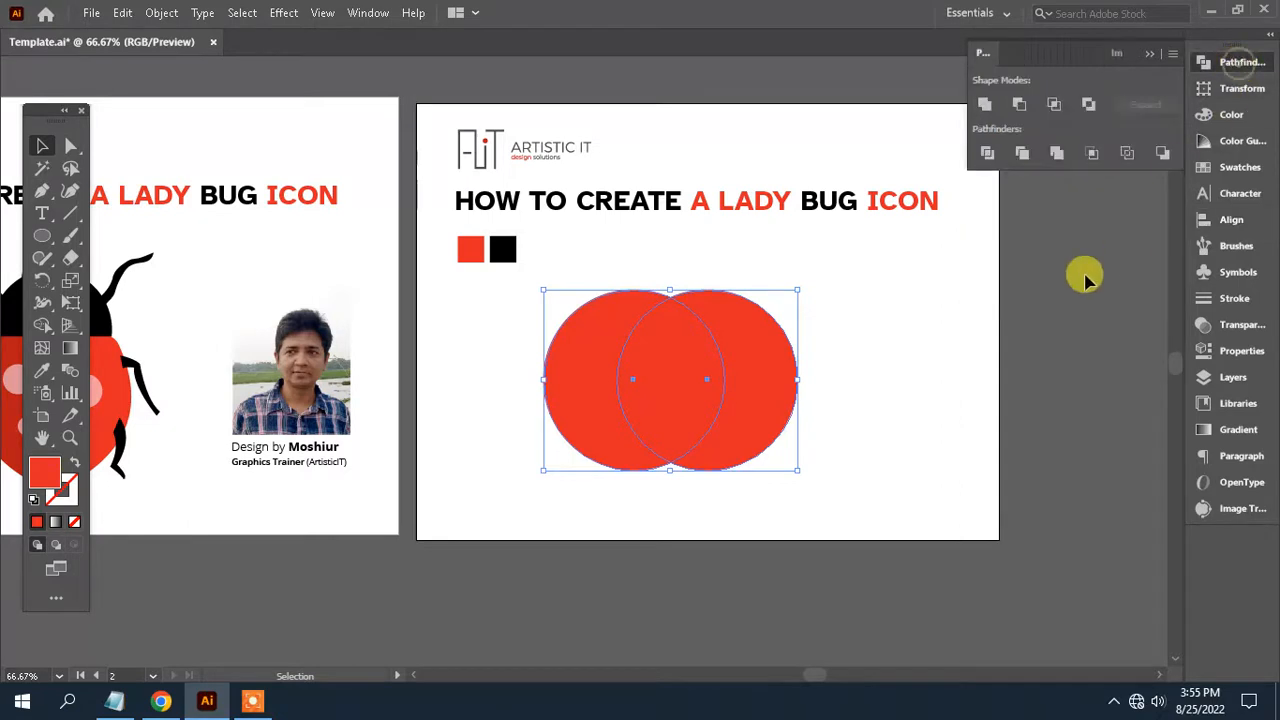
click(1053, 105)
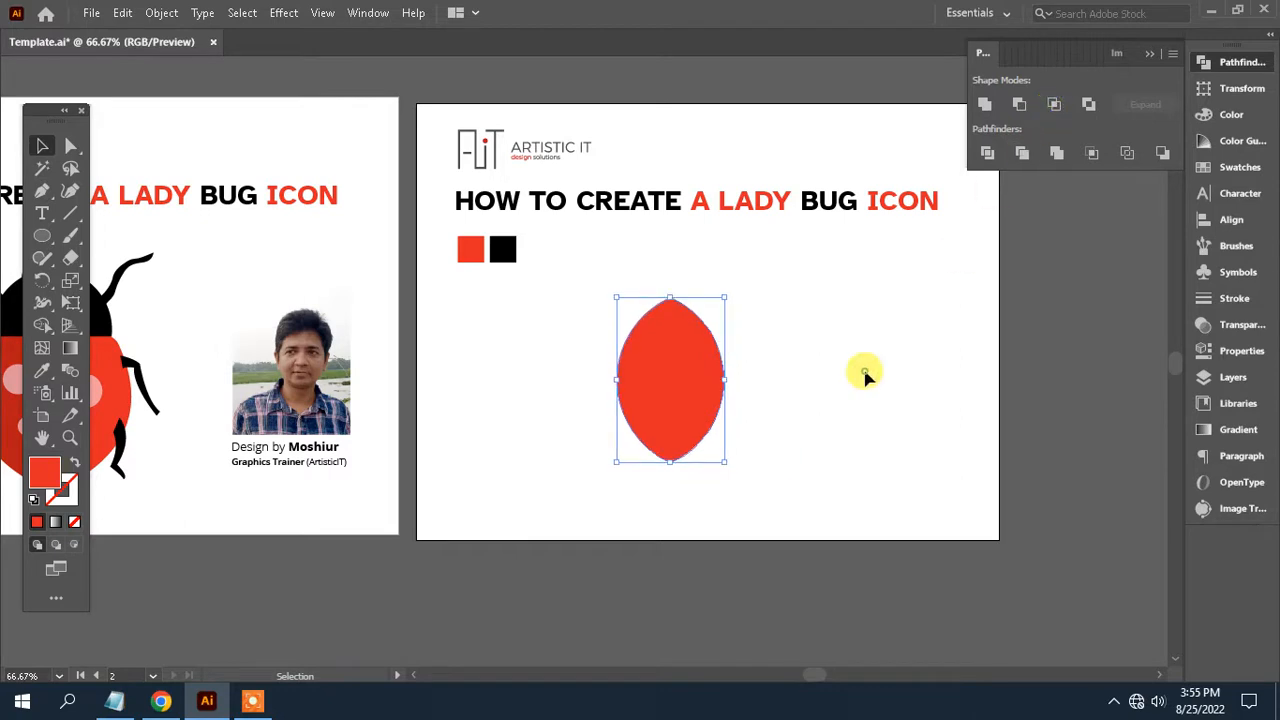
click(805, 381)
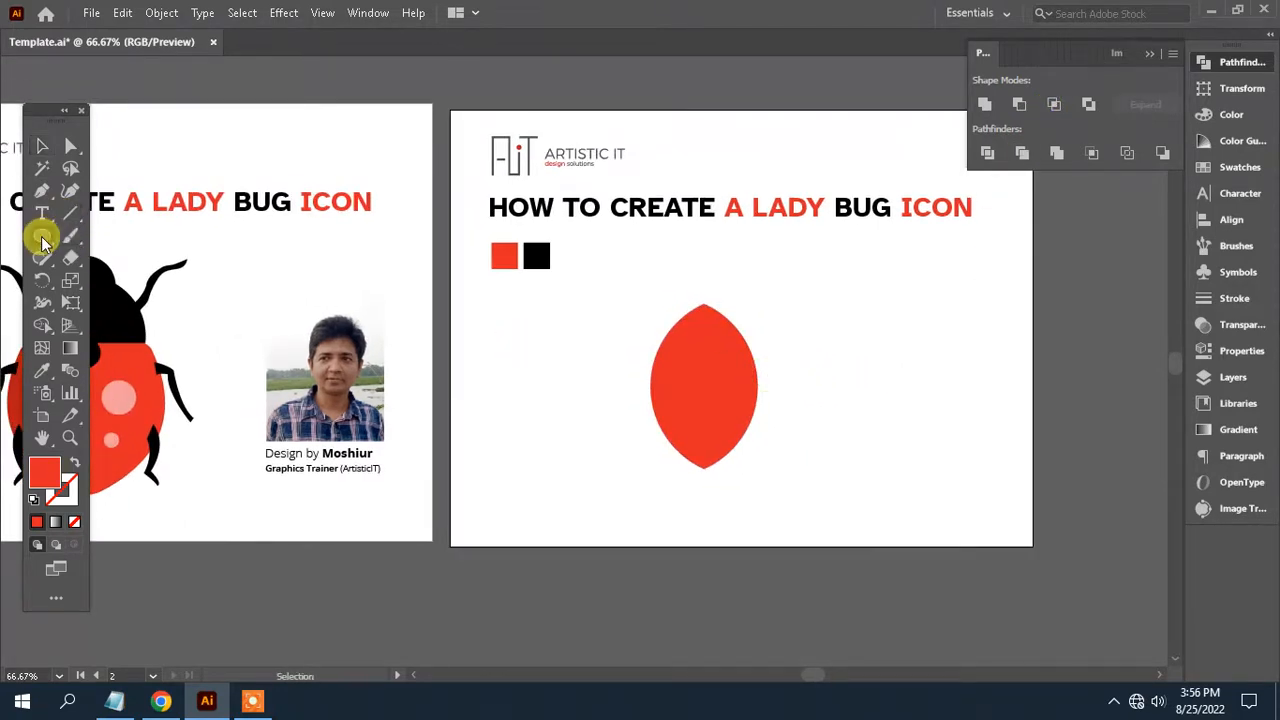
- Draw a wide rectangle over the upper part of the leaf shape and align the two on their horizontal centres
click(43, 242)
click(138, 240)
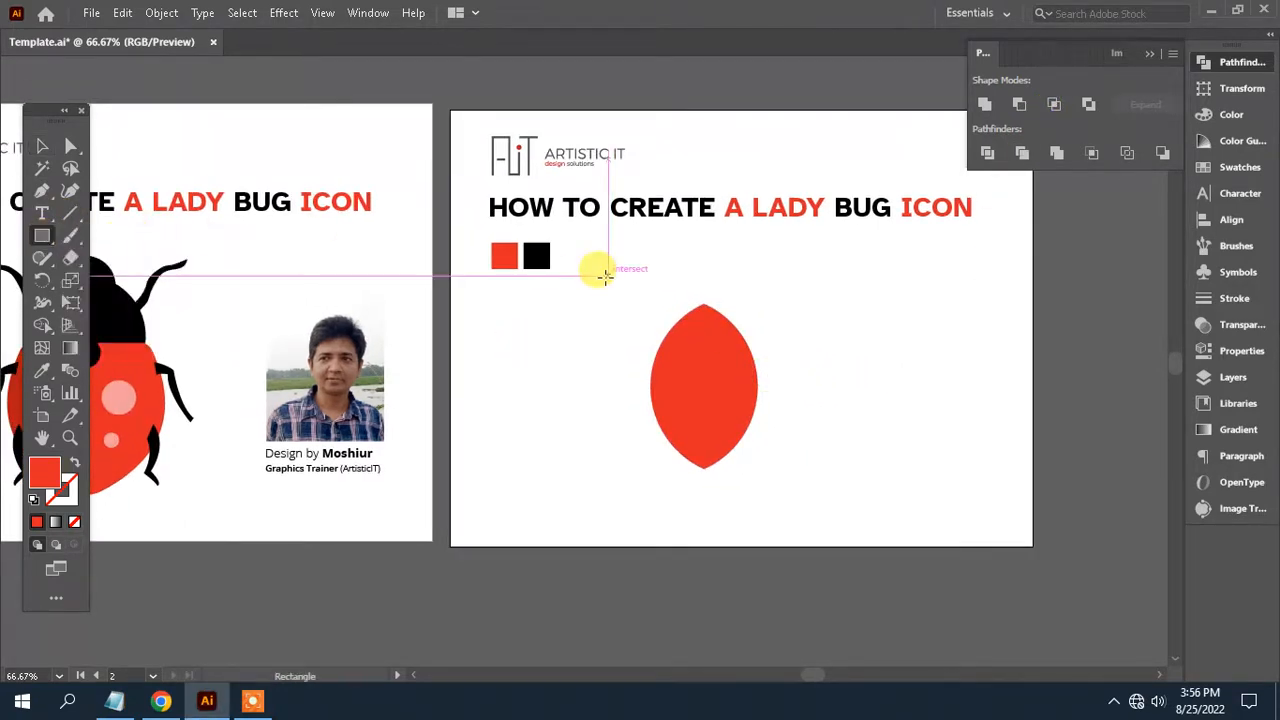
drag(597, 276, 821, 368)
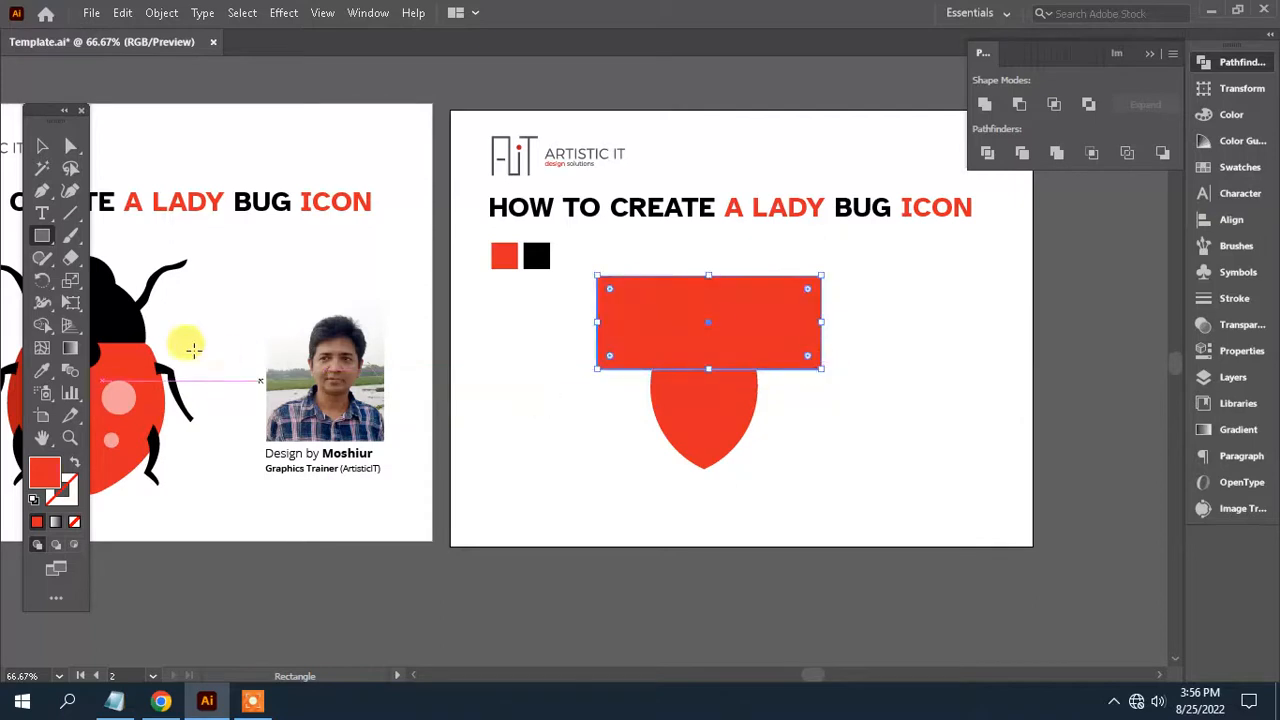
click(42, 146)
drag(846, 471, 580, 363)
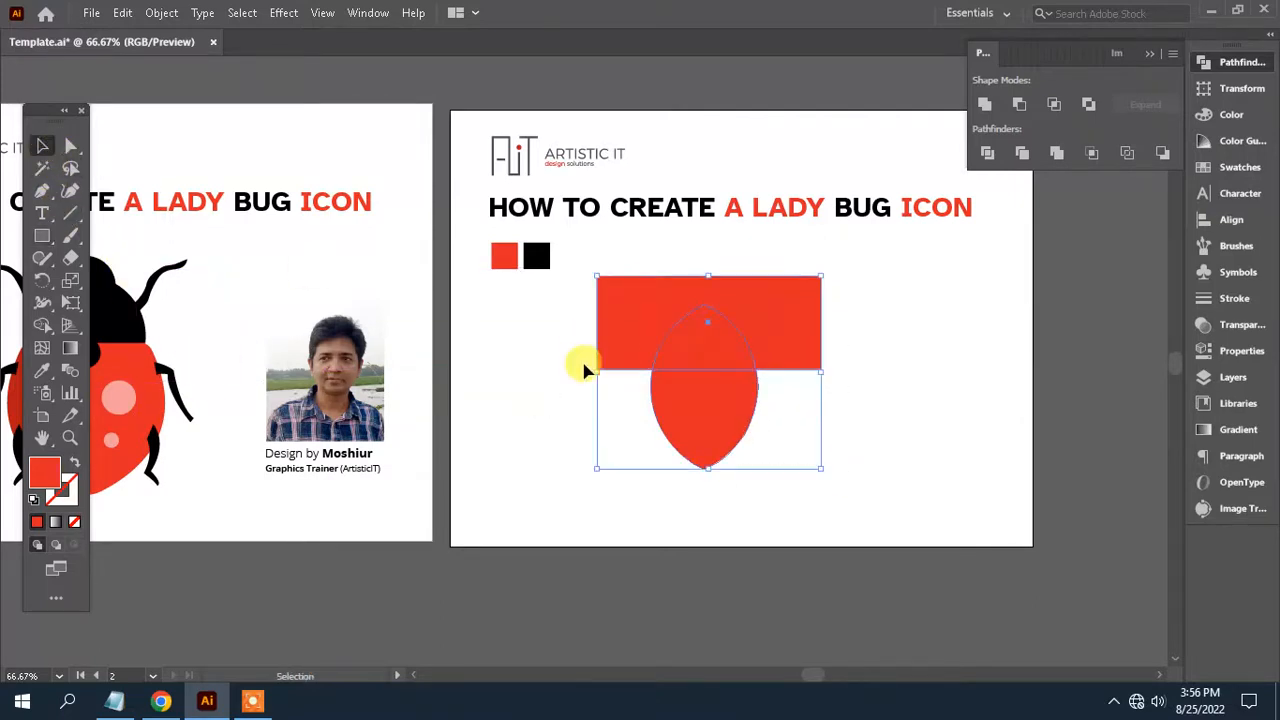
click(1231, 219)
click(1018, 104)
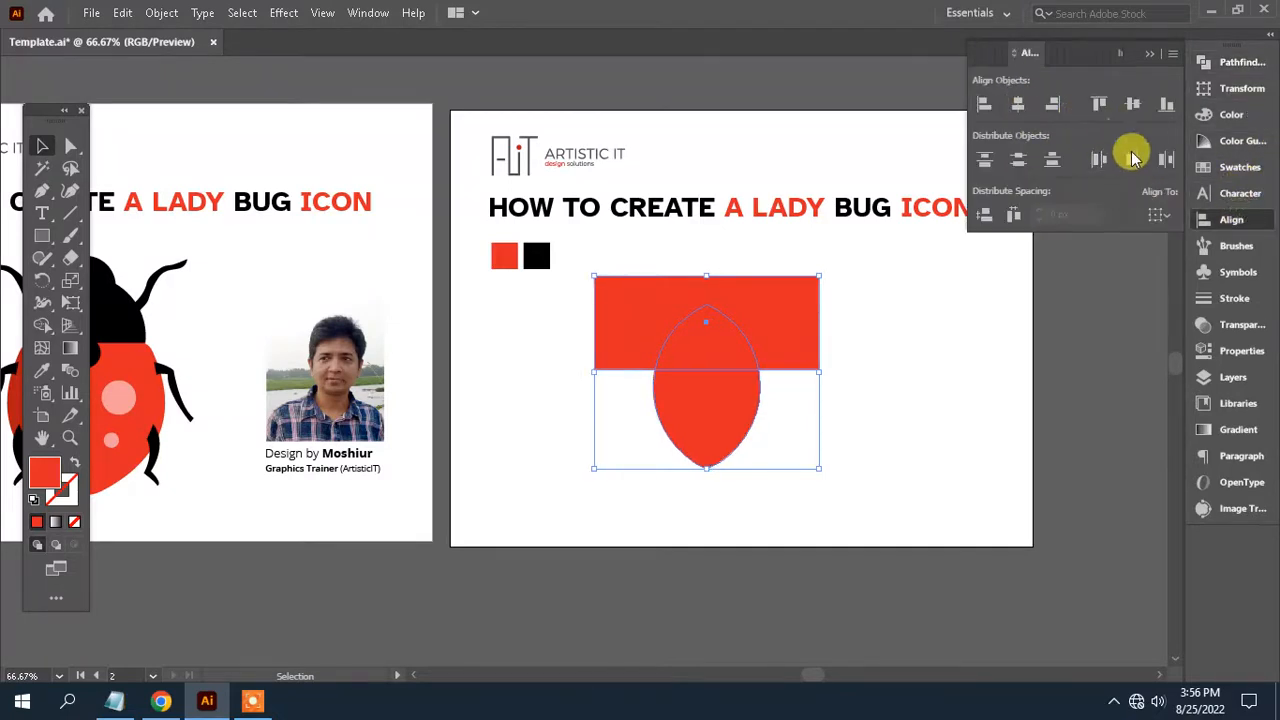
- Subtract the rectangle from the leaf shape with Minus Front to form the flat-topped body
drag(860, 394, 695, 305)
click(1235, 62)
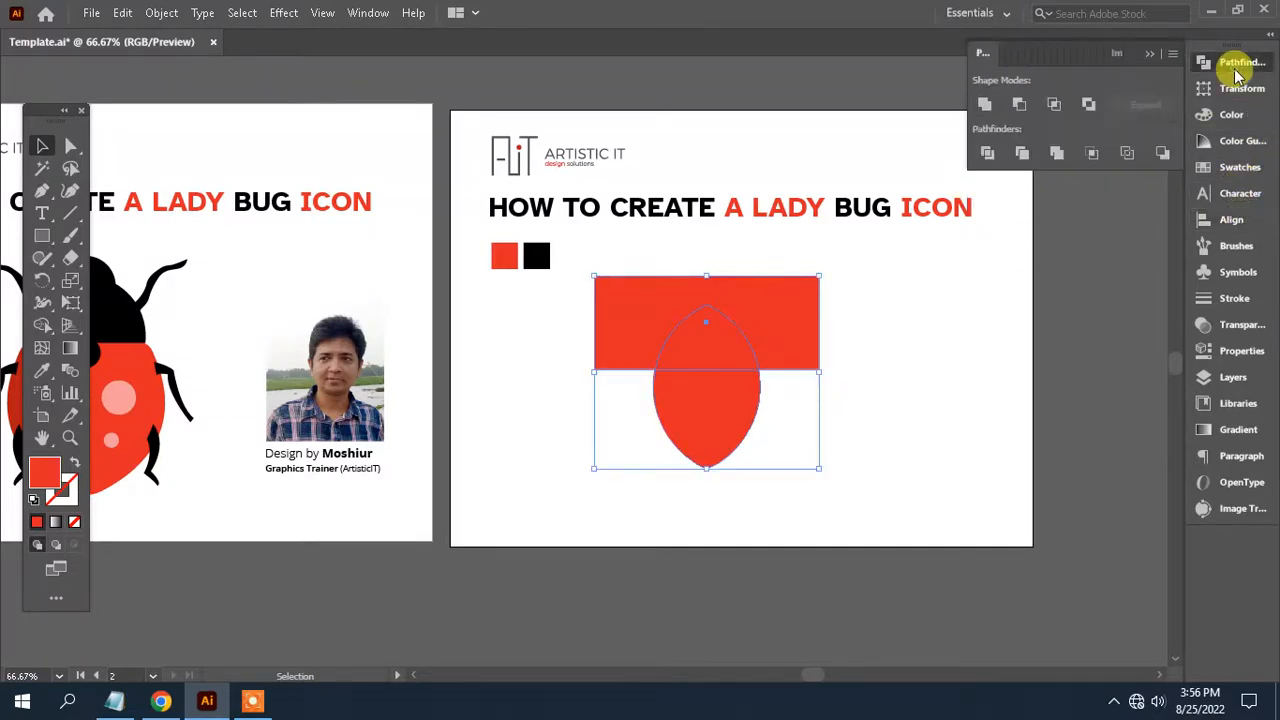
click(1019, 105)
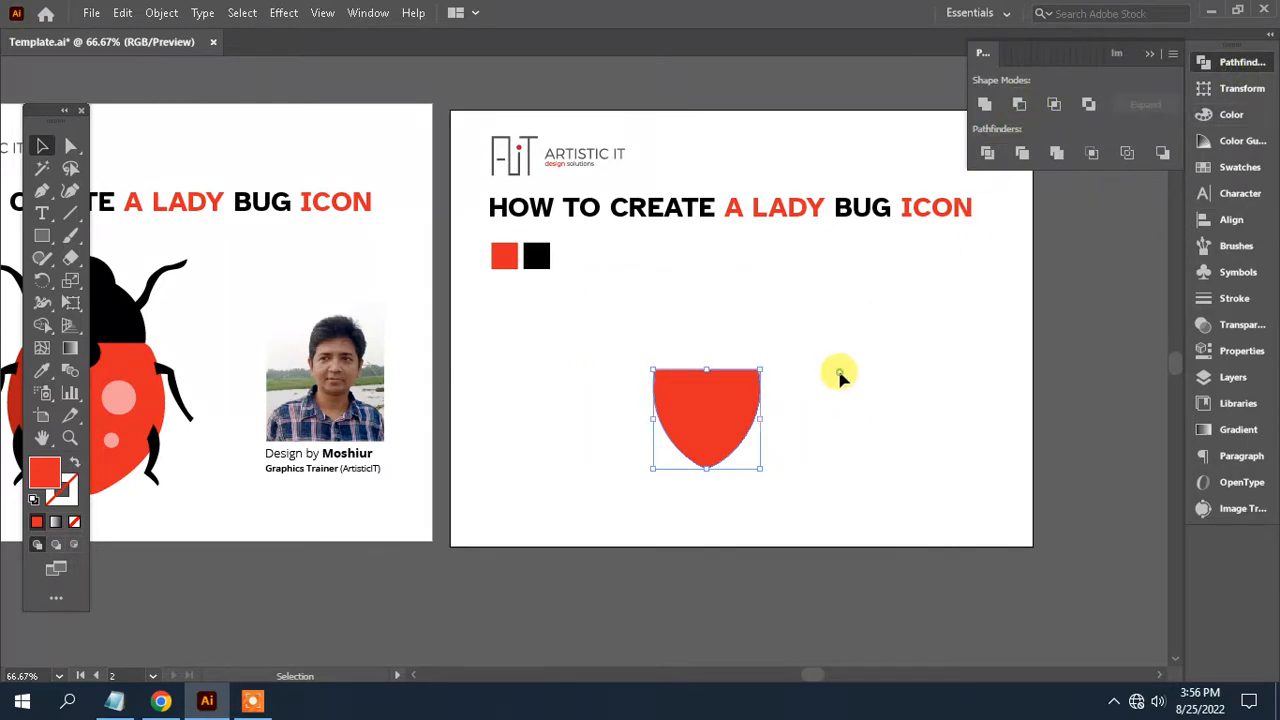
click(840, 375)
- Round the two upper corners of the red body shape and its lower tip using Direct Selection
scroll(805, 350, down, 2)
scroll(829, 326, left, 1)
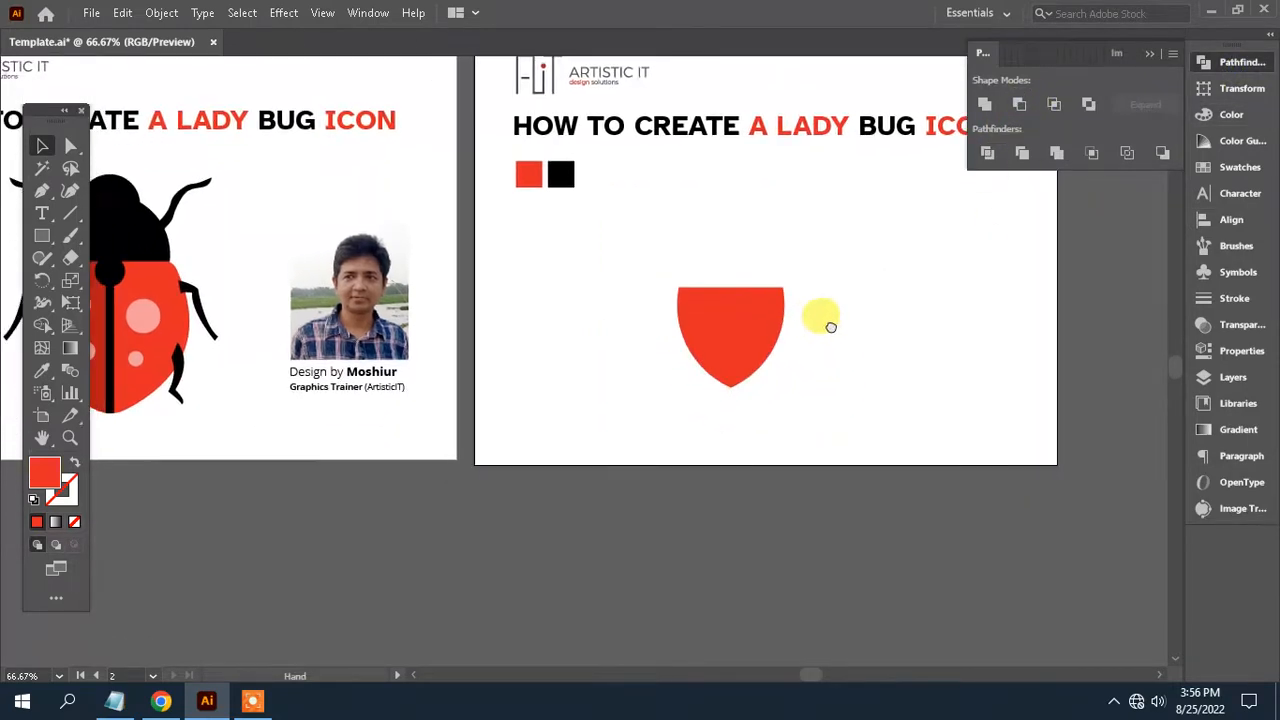
click(757, 342)
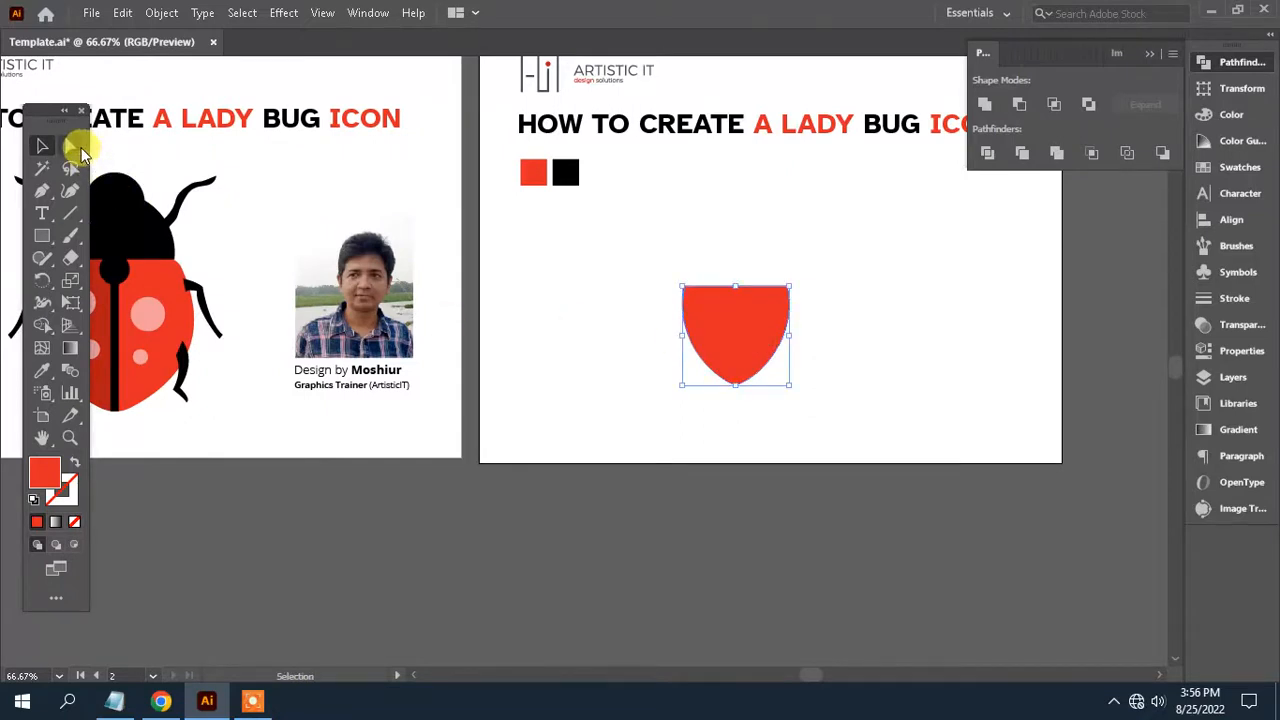
click(72, 147)
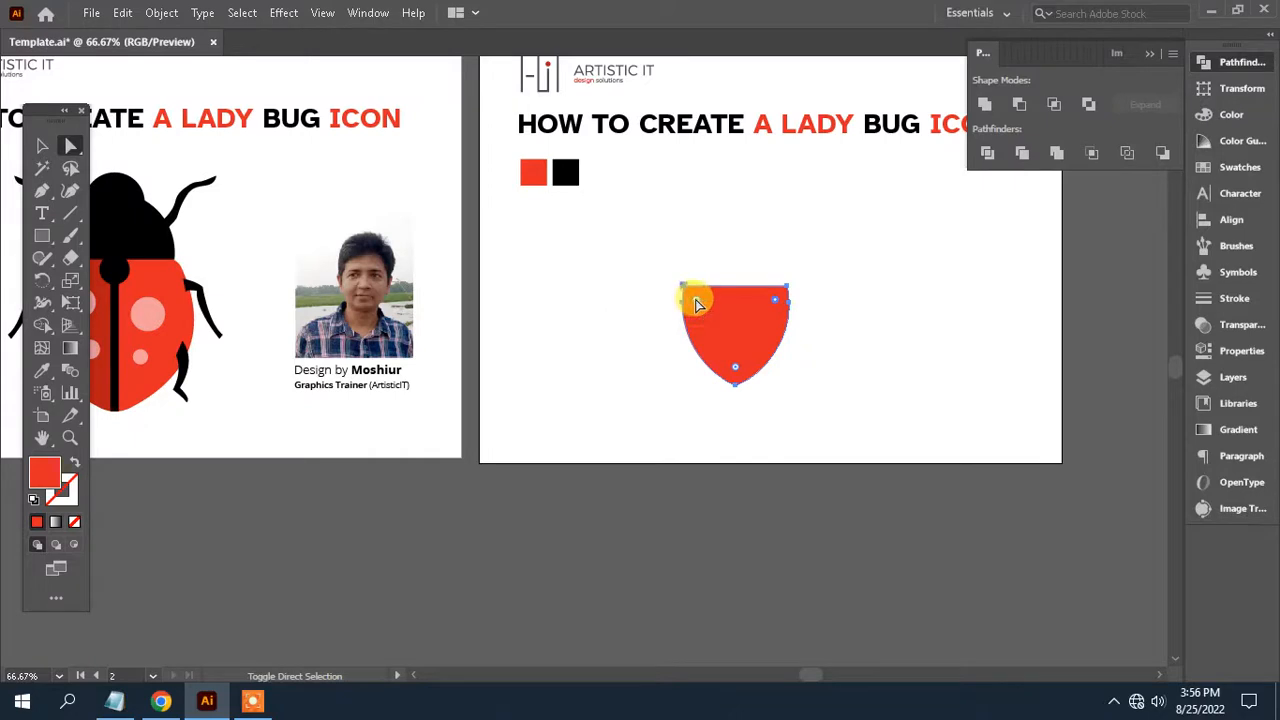
drag(698, 305, 712, 318)
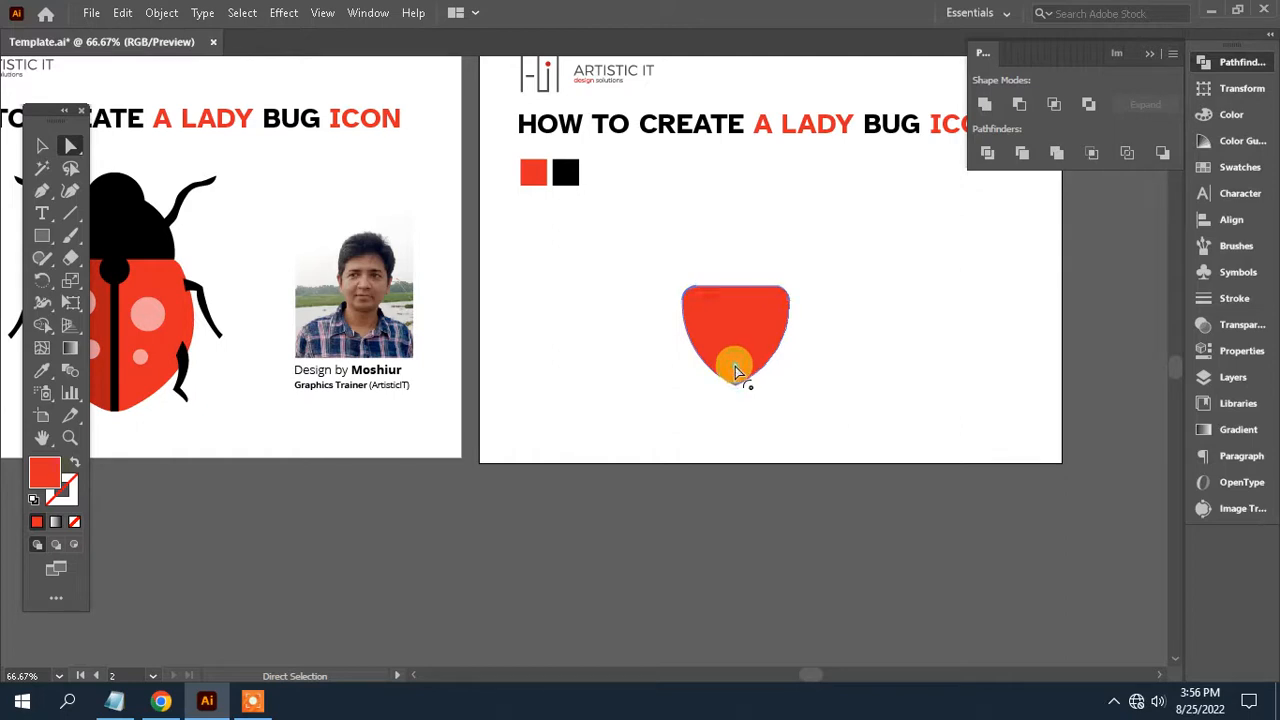
drag(735, 367, 738, 370)
click(866, 400)
- Draw a circle slightly wider than the body, overlapping its upper part and centred above it
scroll(770, 394, up, 1)
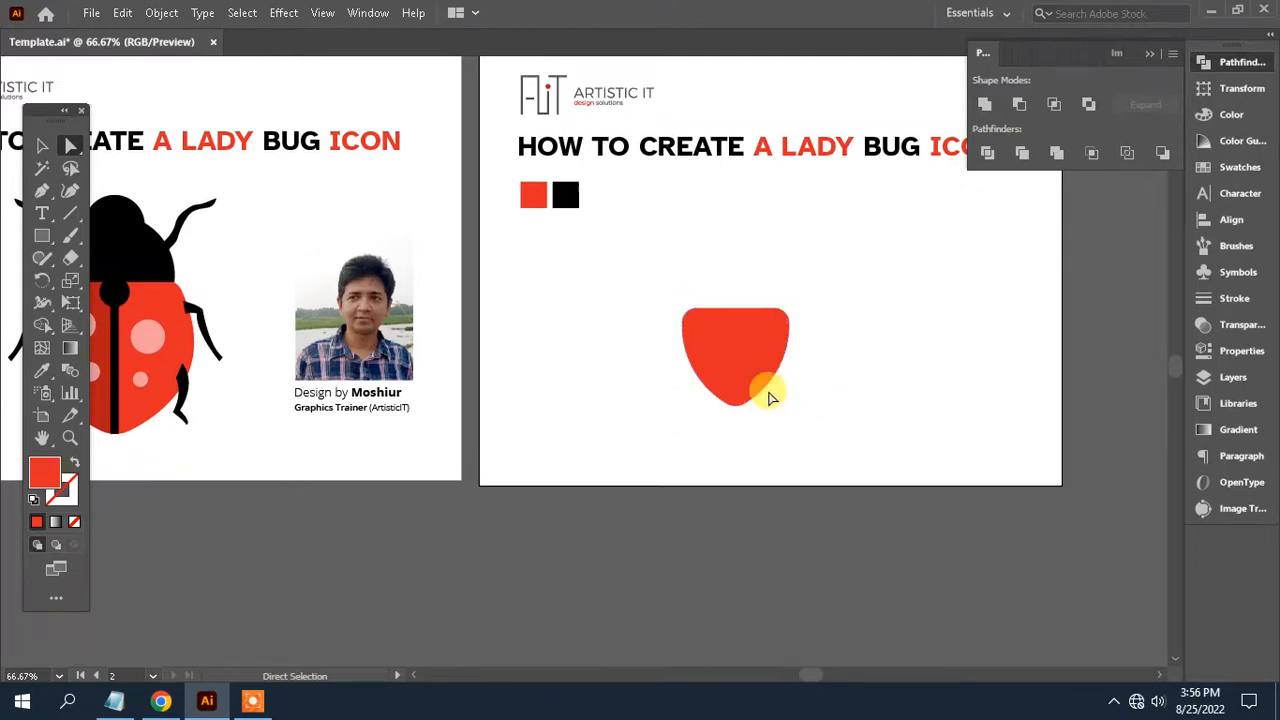
drag(41, 236, 127, 283)
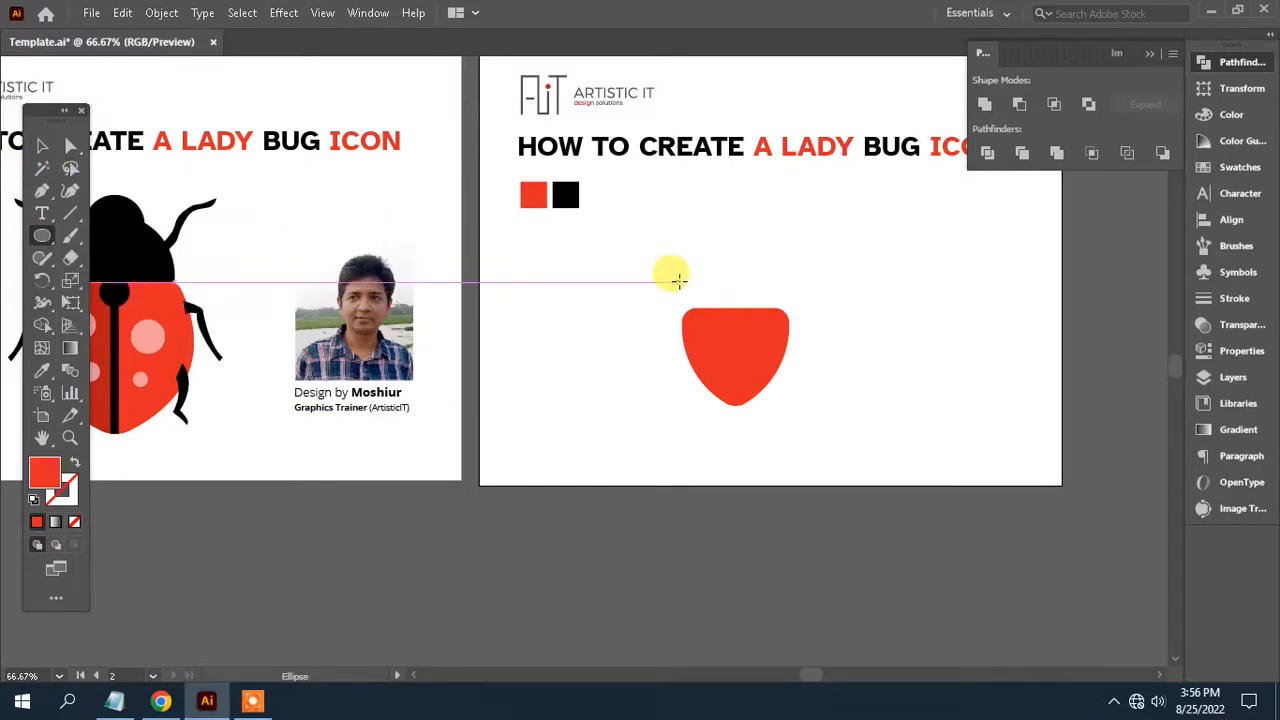
mouse_move(733, 280)
mouse_down()
mouse_move(770, 337)
mouse_move(794, 340)
mouse_up()
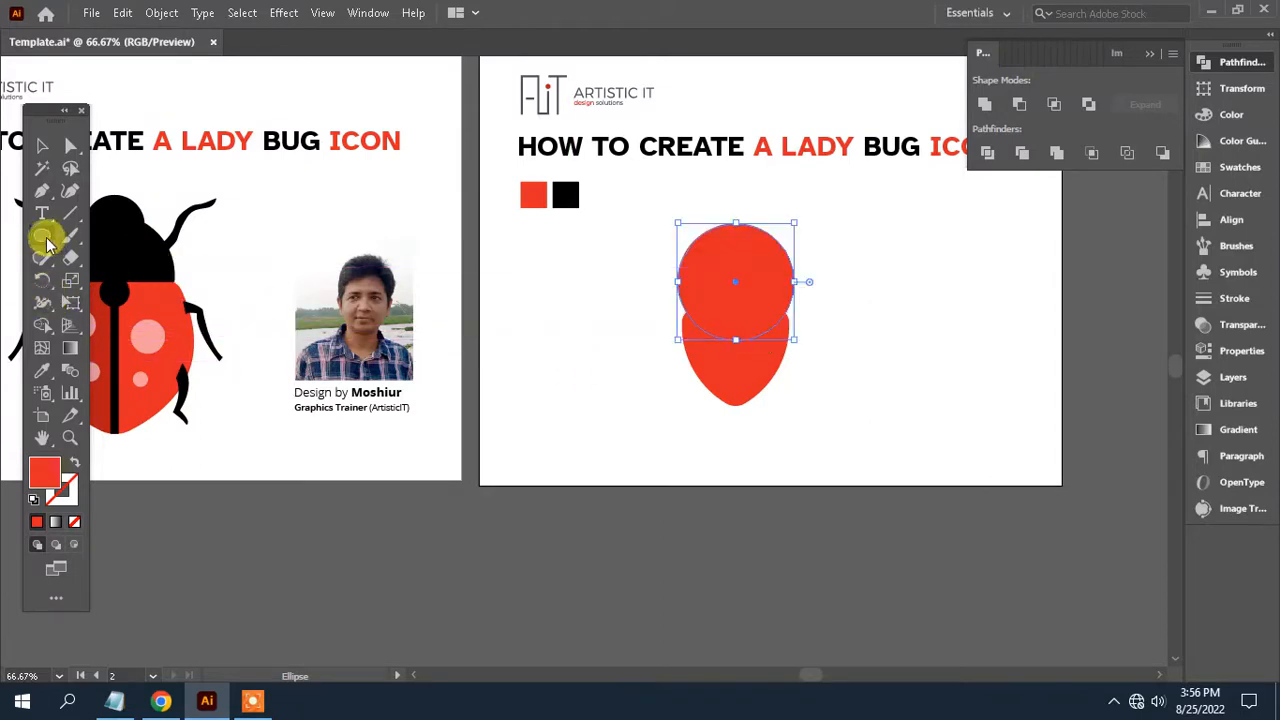
- Cut off the circle's lower part with a rectangle using Minus Front, and fill the remaining dome with the black sample's colour
drag(45, 243, 140, 236)
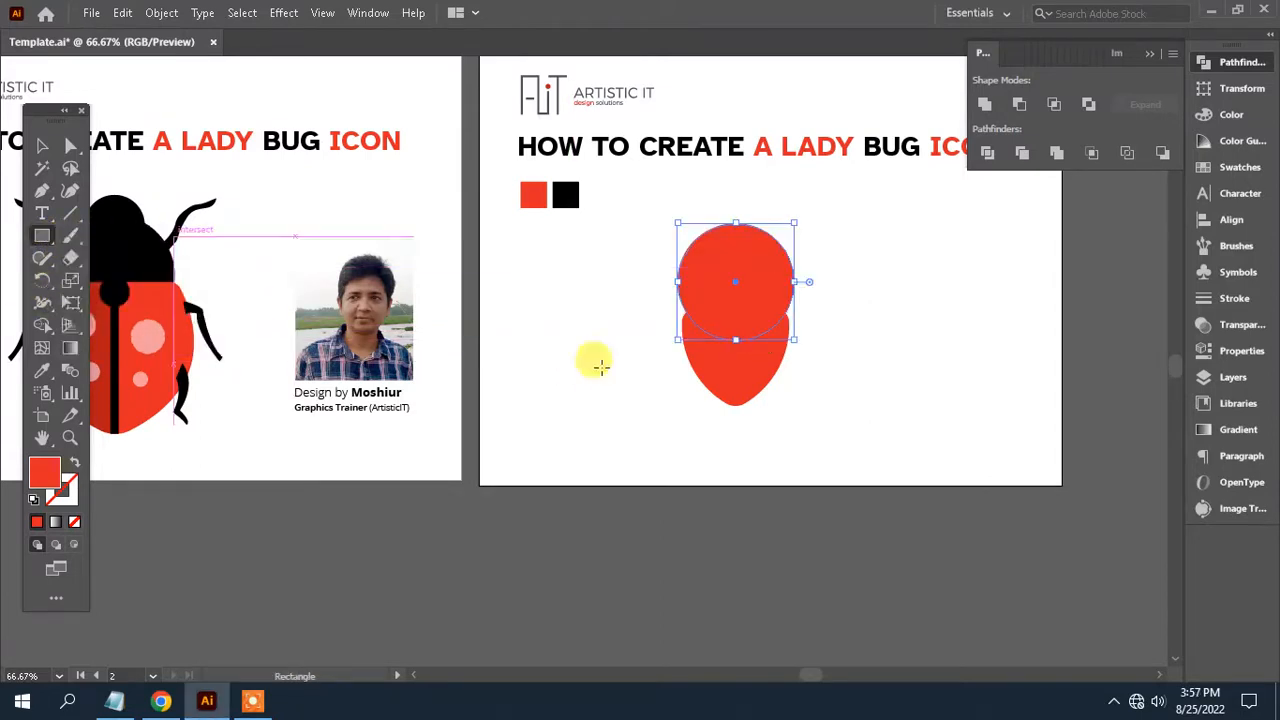
drag(937, 403, 632, 297)
click(70, 146)
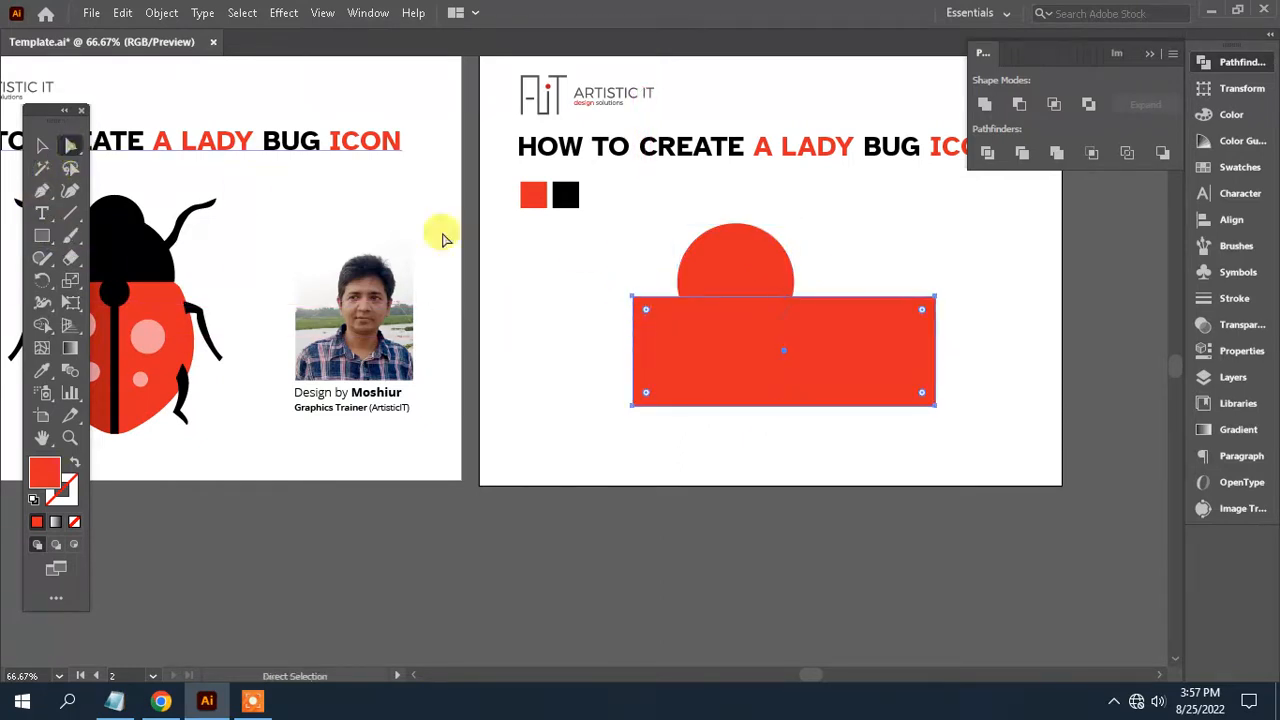
shift+click(734, 261)
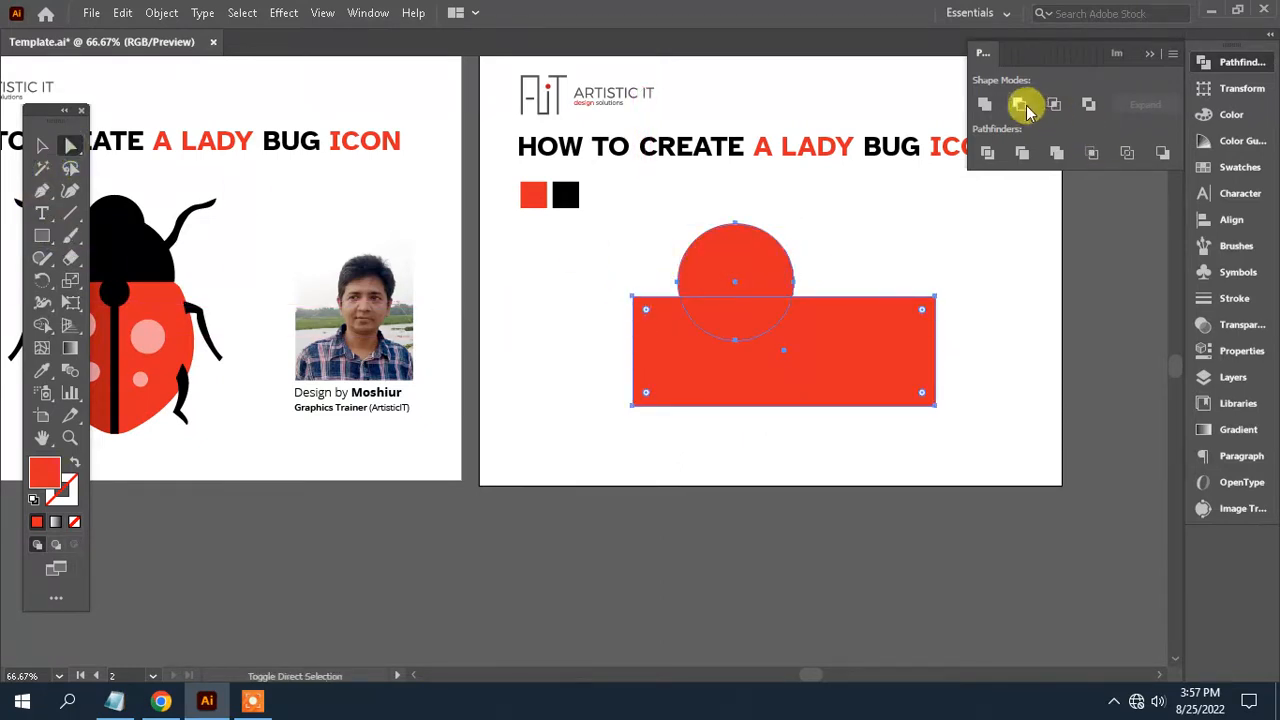
click(1023, 106)
click(42, 369)
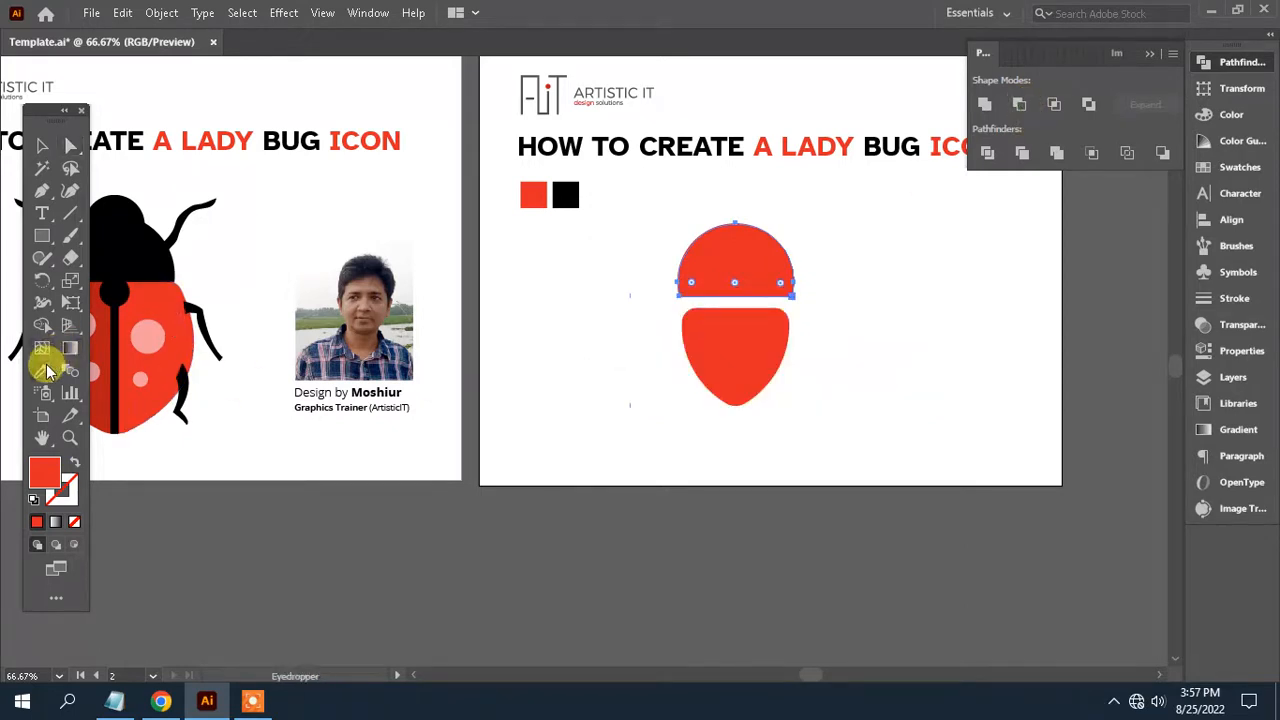
click(565, 194)
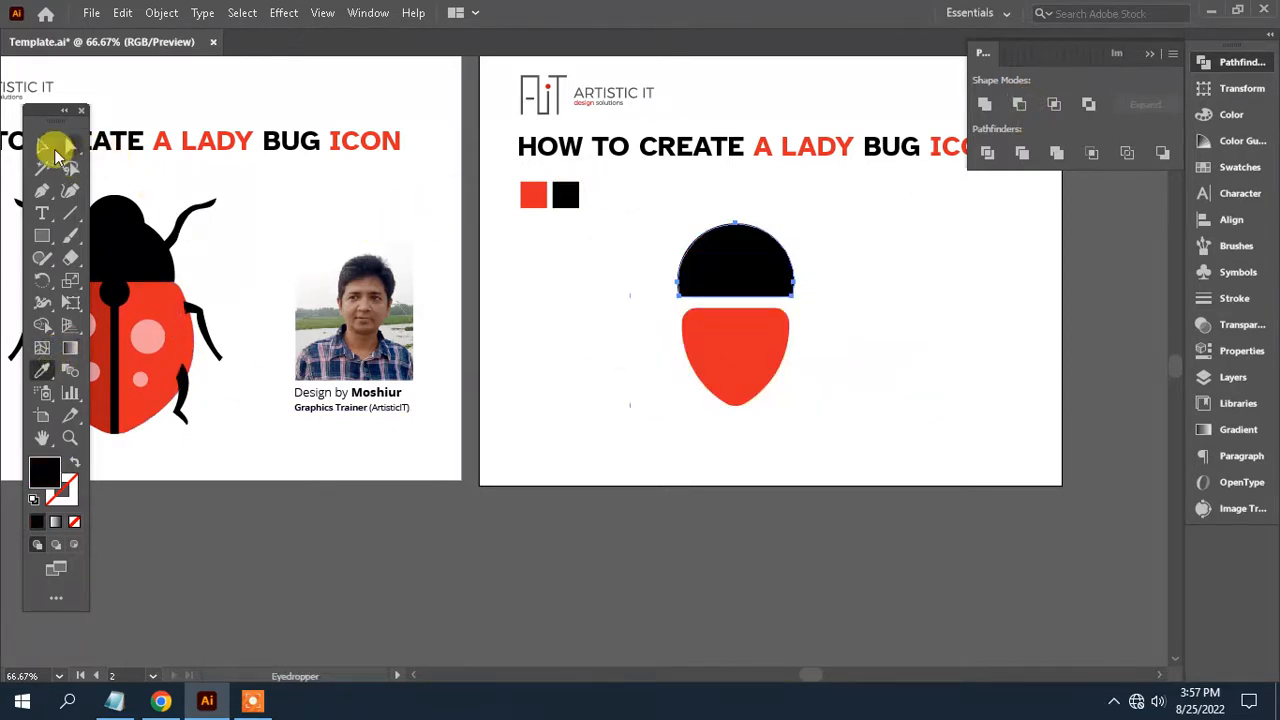
- Scale the black dome down proportionally until it is narrower than the red body, and lower it onto the body's flat upper edge
click(43, 146)
drag(792, 219, 757, 304)
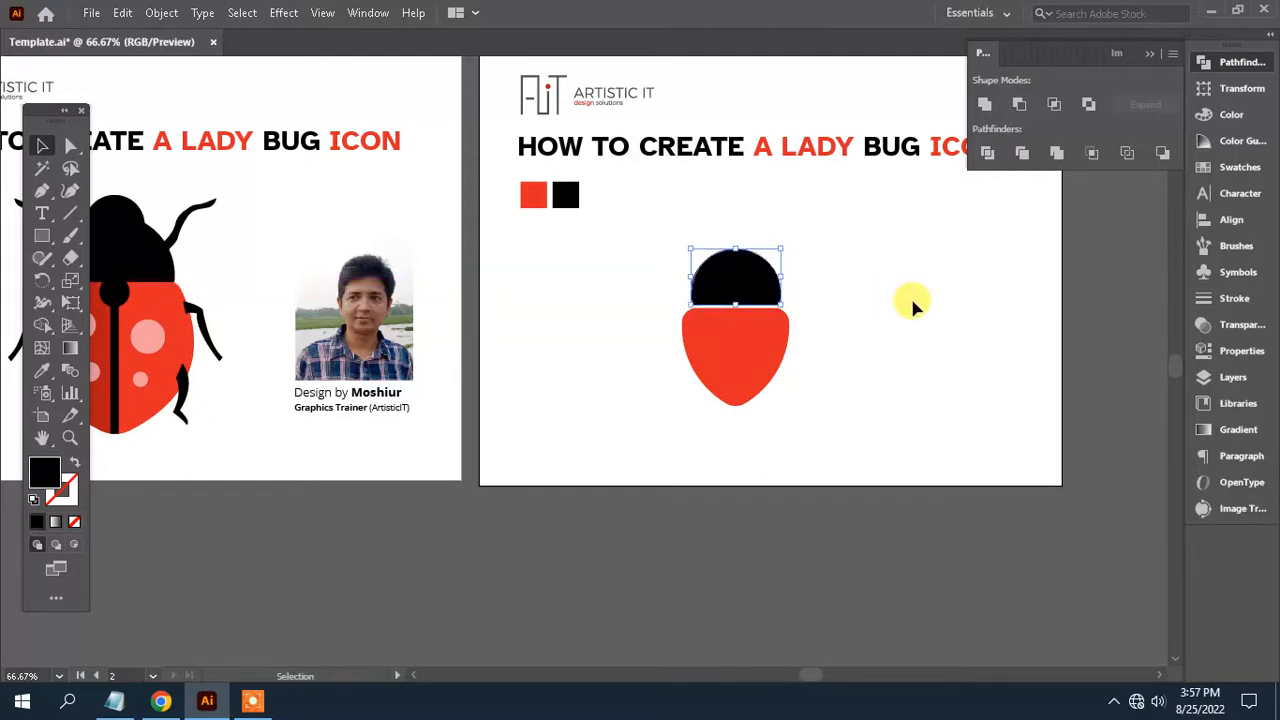
key(Down)
key(Down)
key(Down)
key(Down)
key(Down)
key(Down)
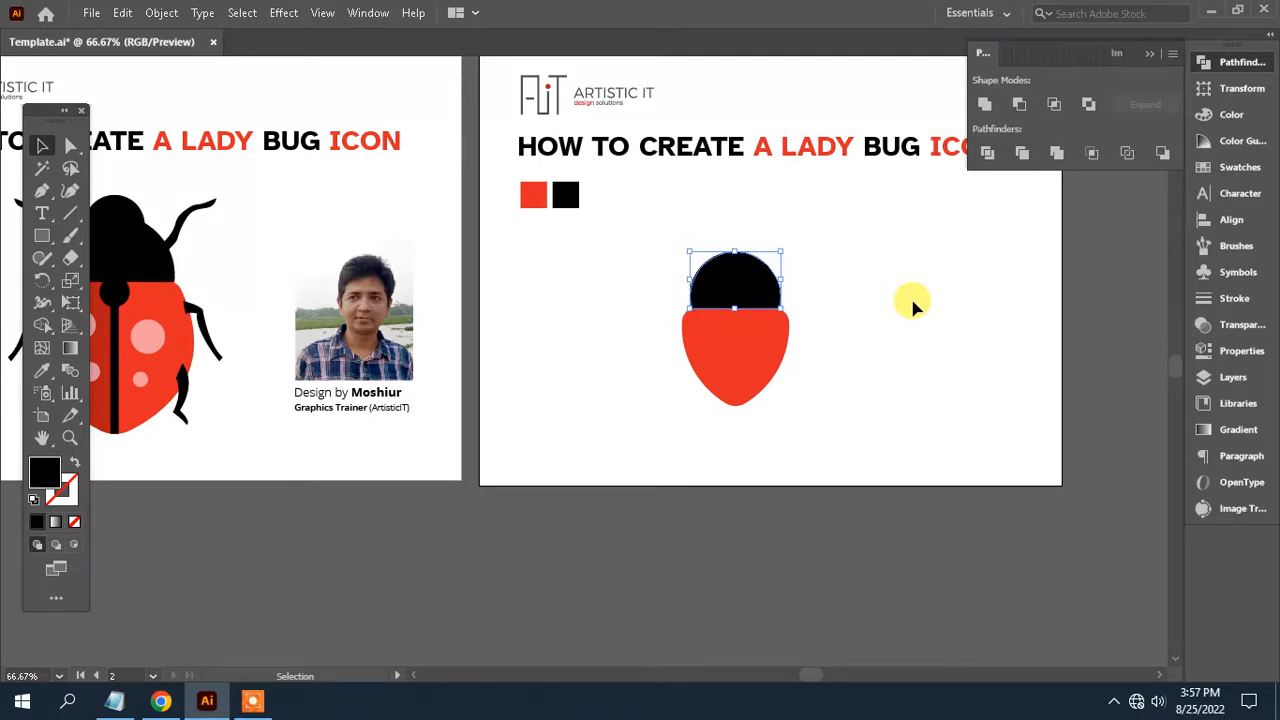
- Reduce the rounding of the red body's two upper corners with Direct Selection
key(ctrl+=)
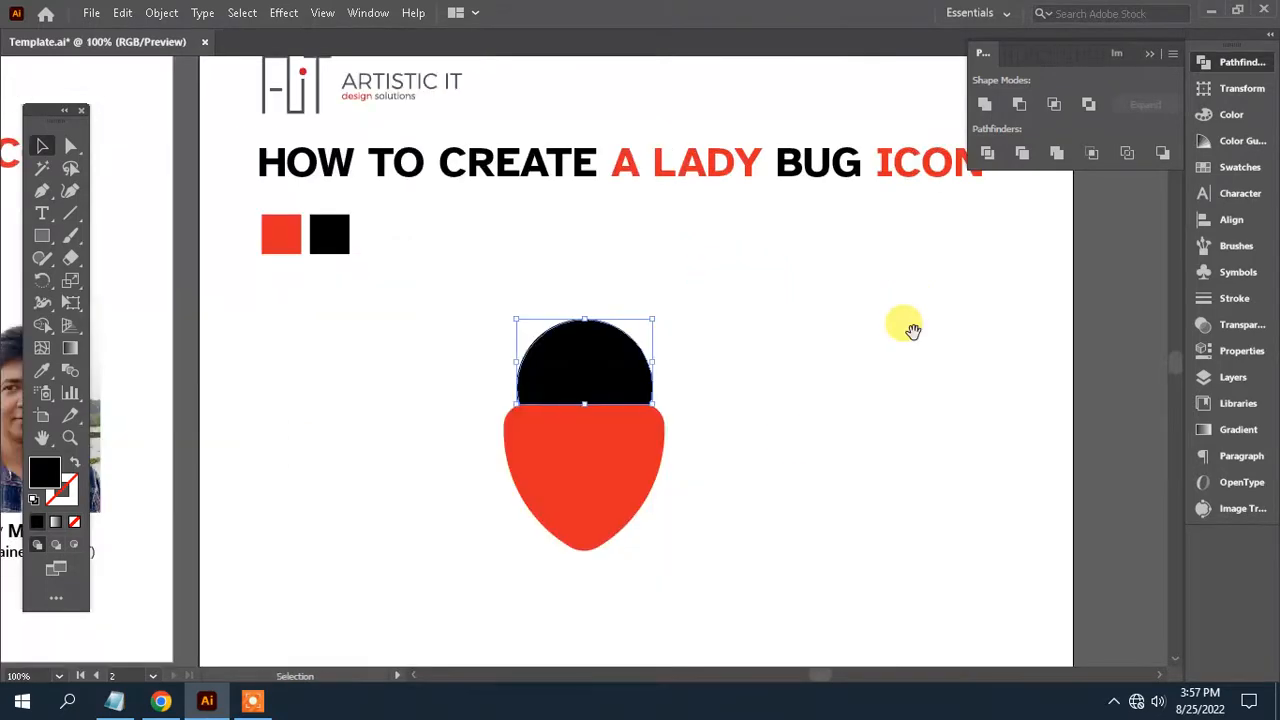
drag(791, 441, 943, 403)
drag(757, 383, 913, 353)
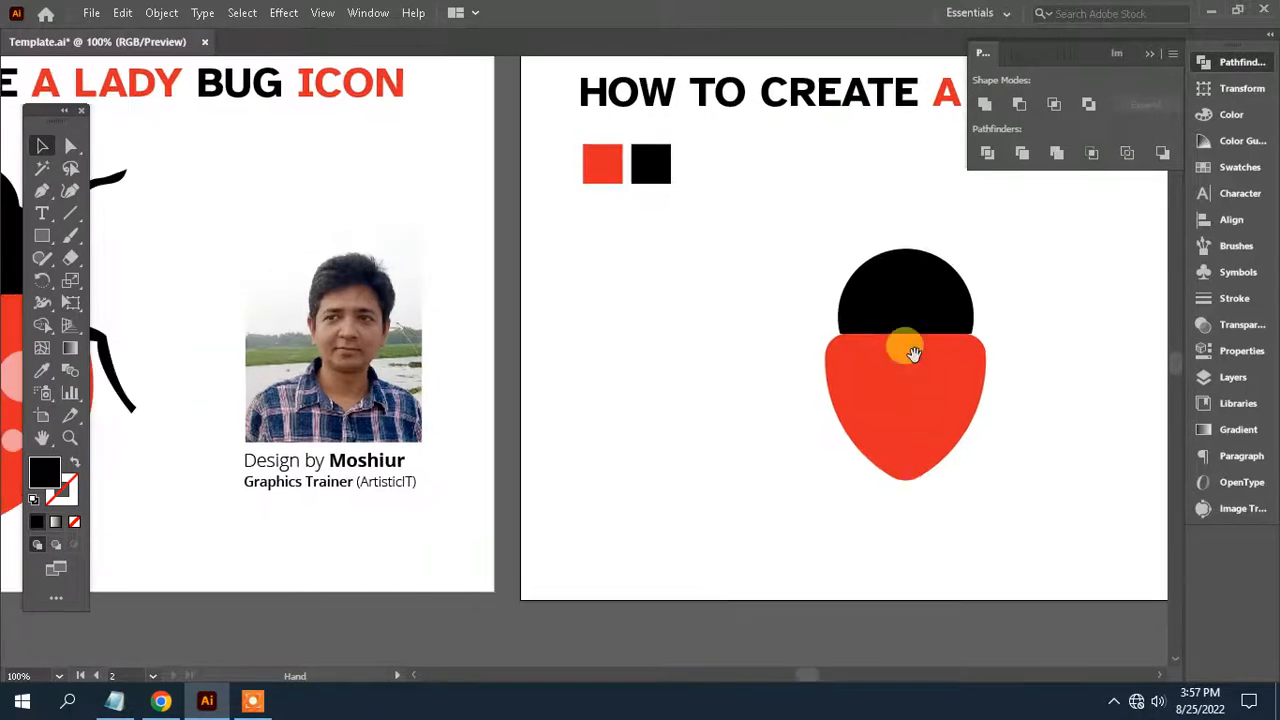
mouse_move(582, 327)
mouse_down()
mouse_move(814, 331)
mouse_move(580, 333)
mouse_up()
drag(917, 318, 789, 330)
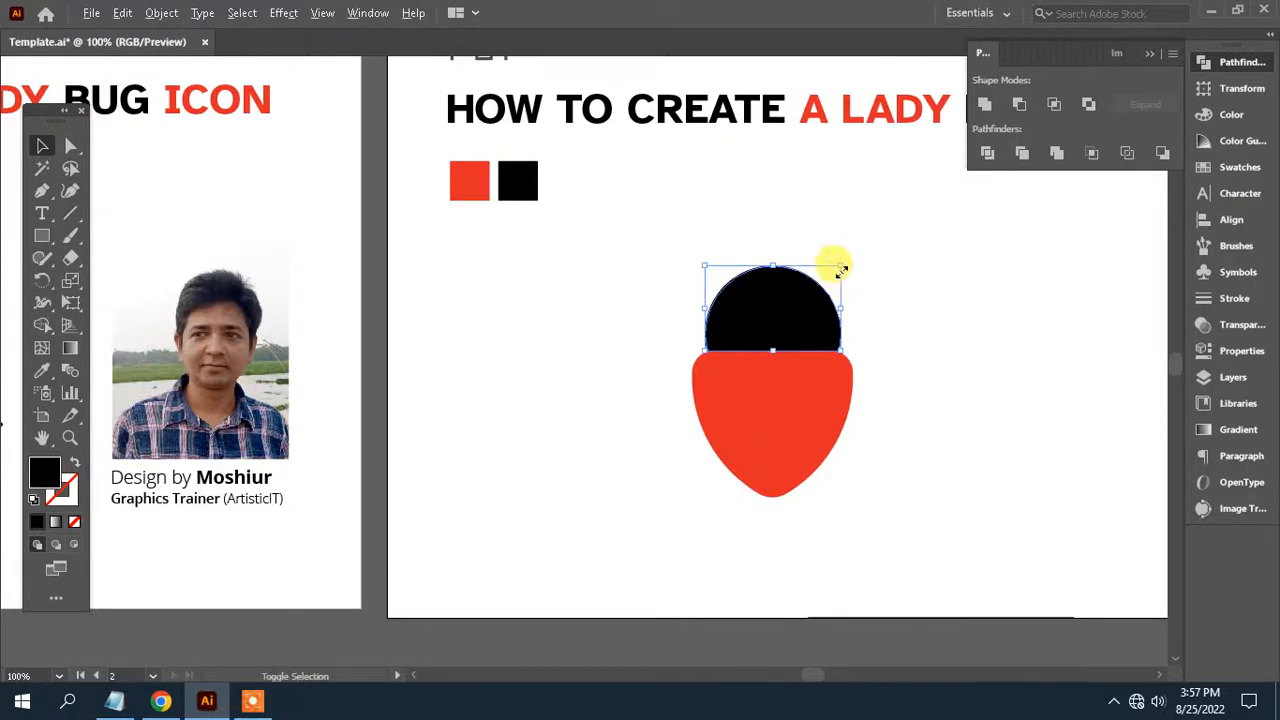
click(71, 146)
click(761, 401)
click(820, 392)
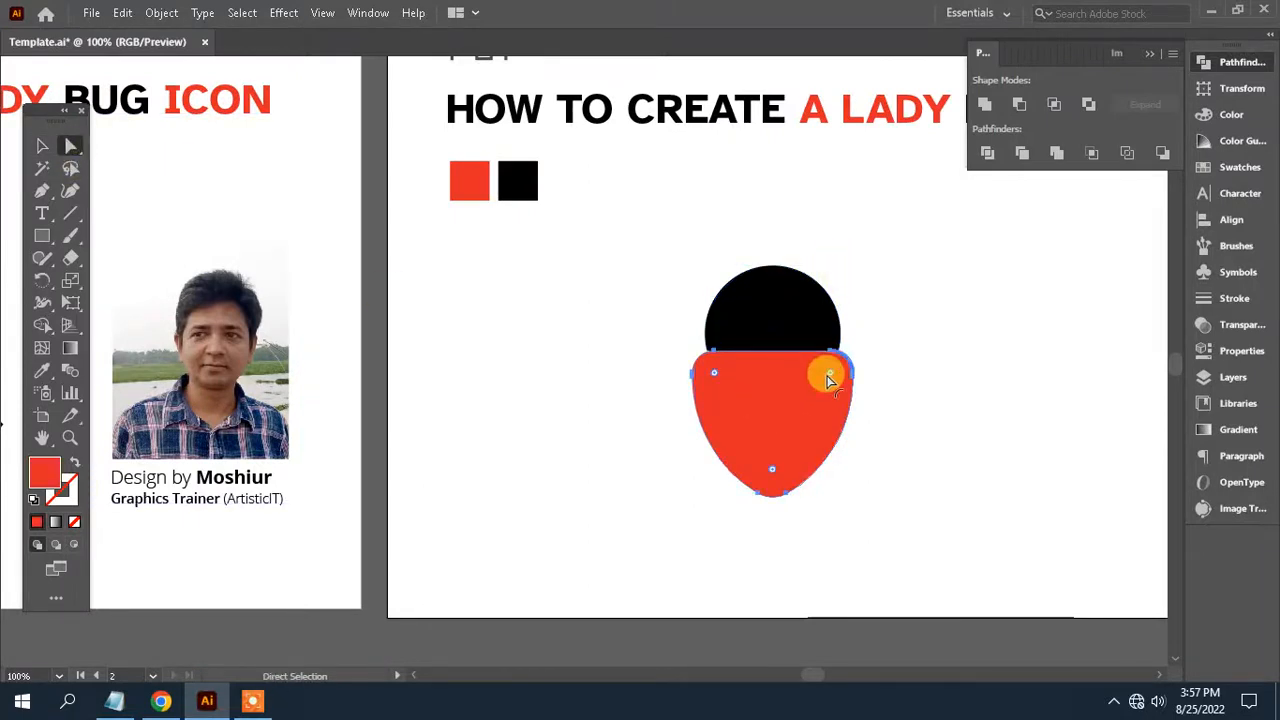
click(713, 373)
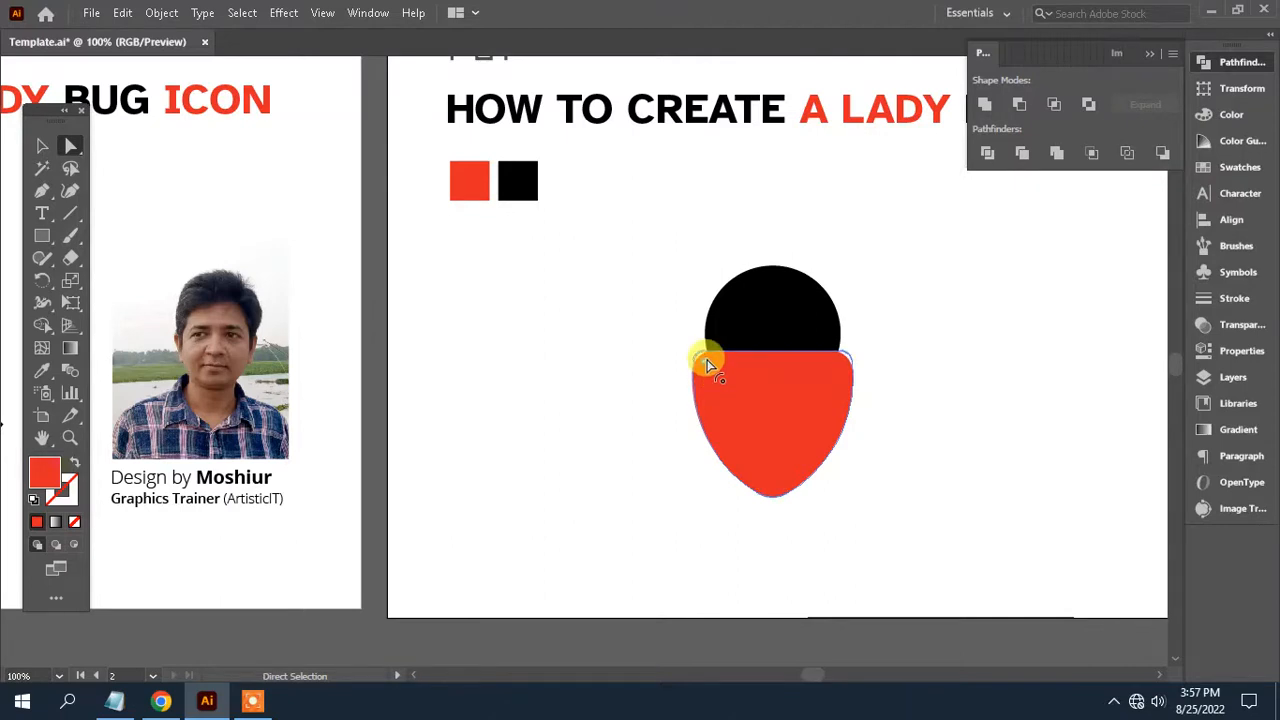
- Trim a strip off the black dome's lower edge with an overlapping rectangle and Minus Front
click(42, 146)
click(757, 320)
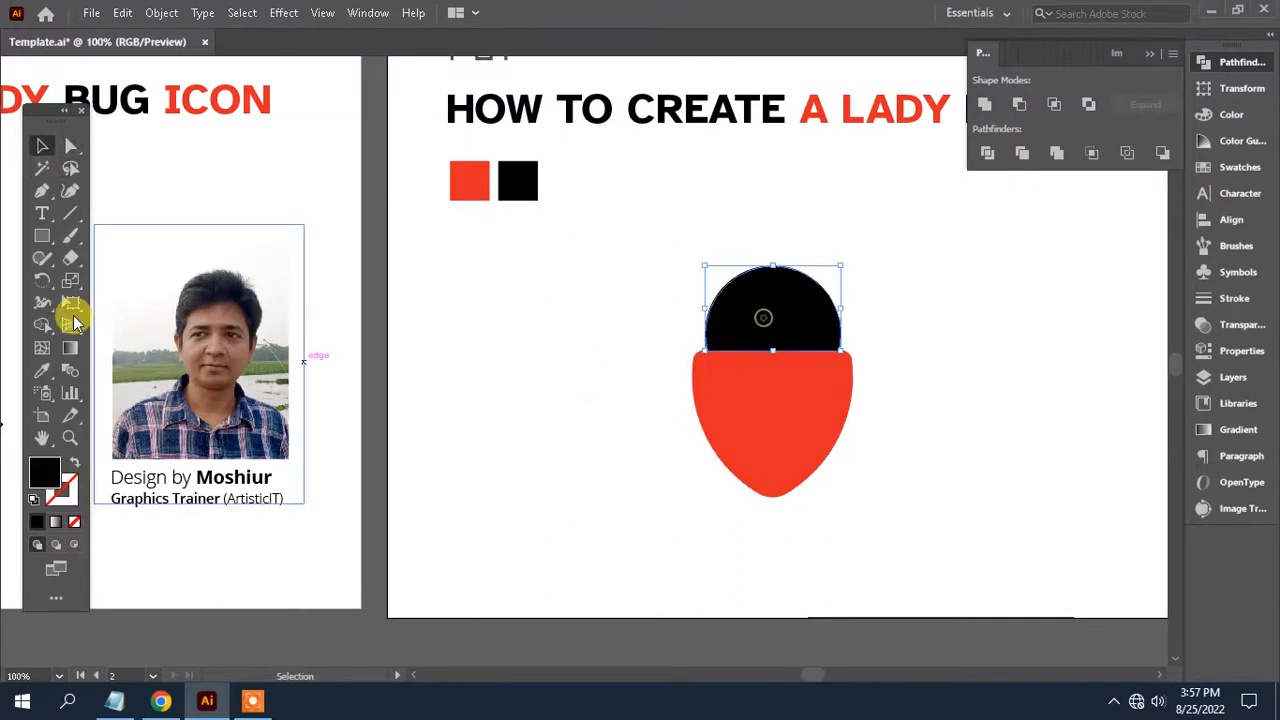
click(42, 236)
drag(974, 444, 648, 330)
click(70, 146)
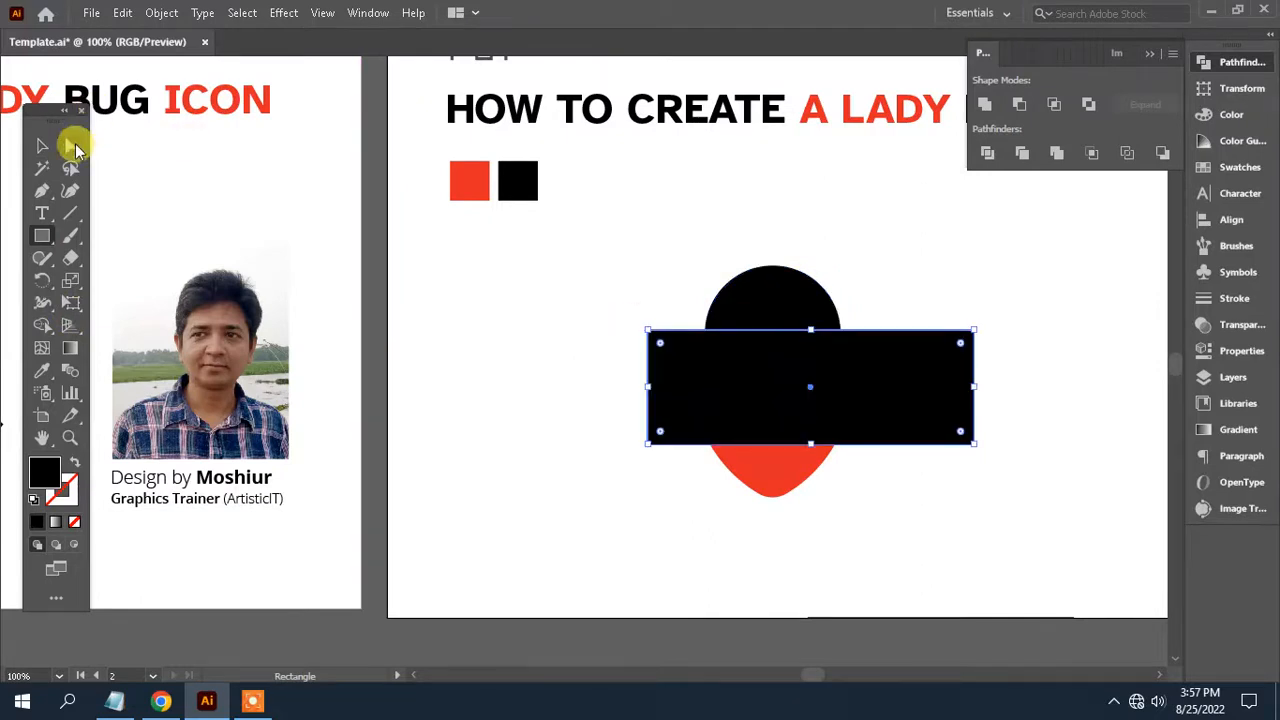
shift+click(756, 295)
click(1019, 104)
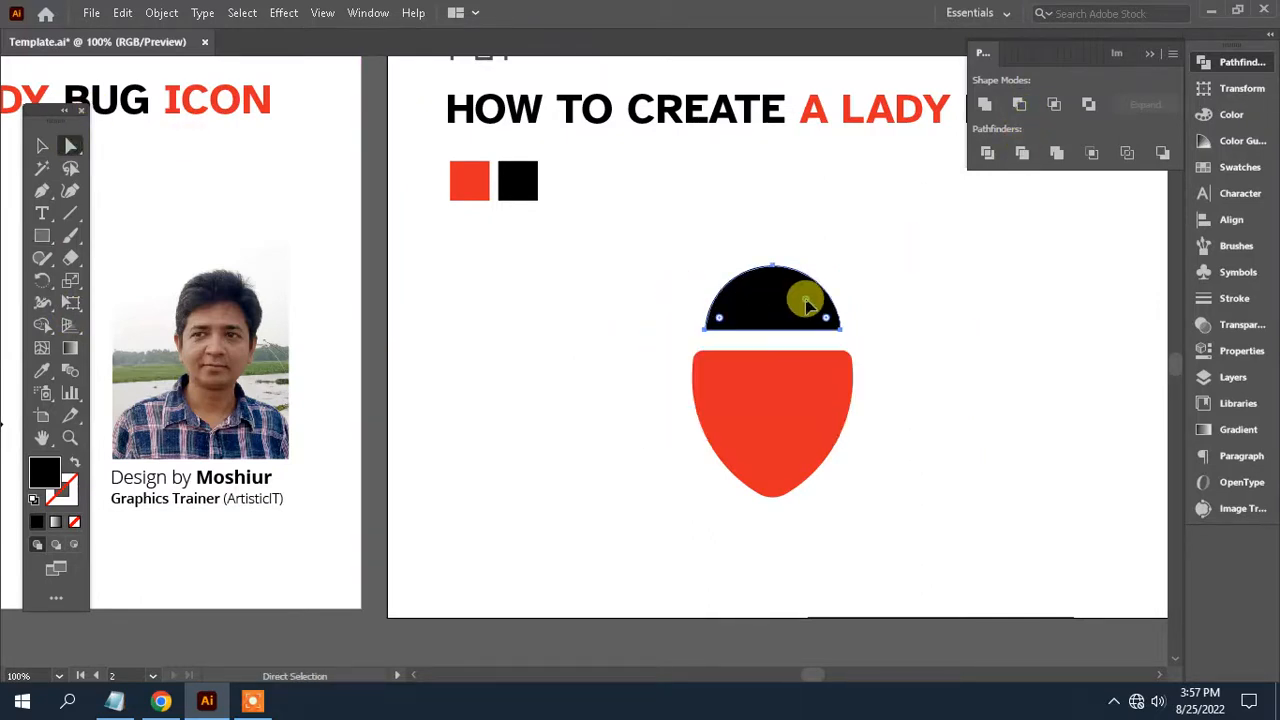
- Enlarge the trimmed dome to nearly the red body's width and position it just above the body's upper edge
drag(807, 310, 807, 312)
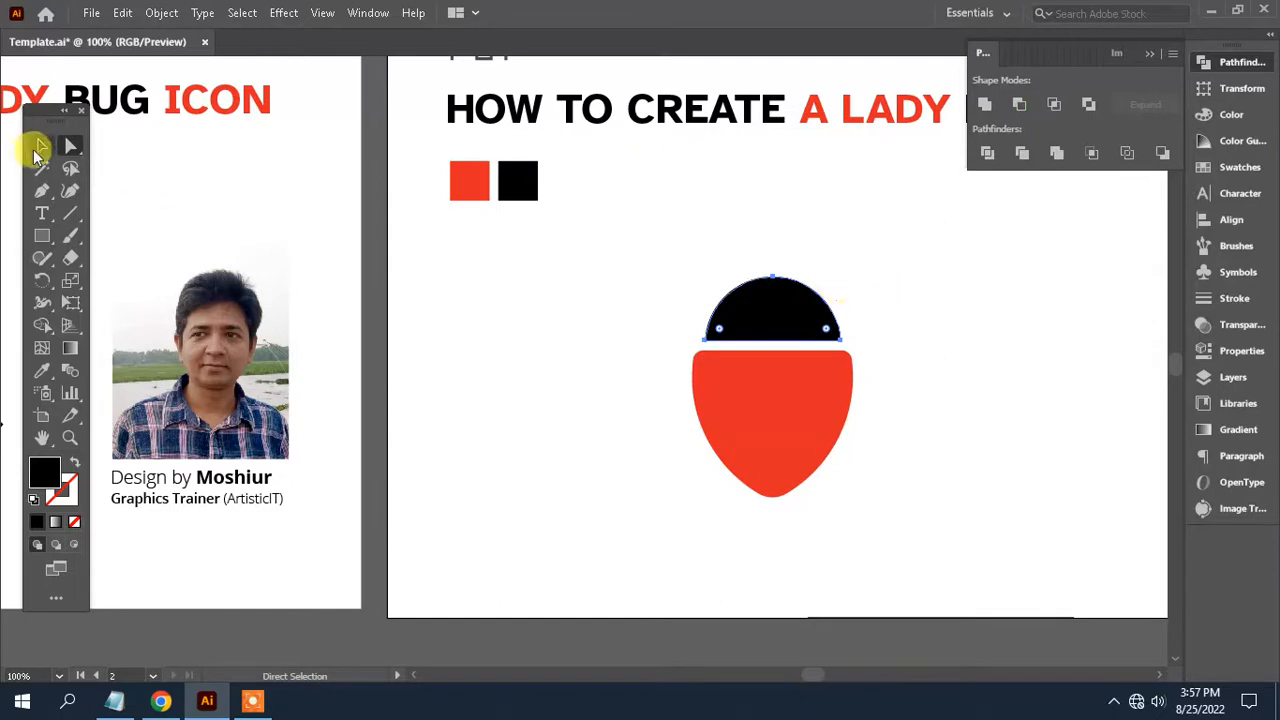
click(42, 146)
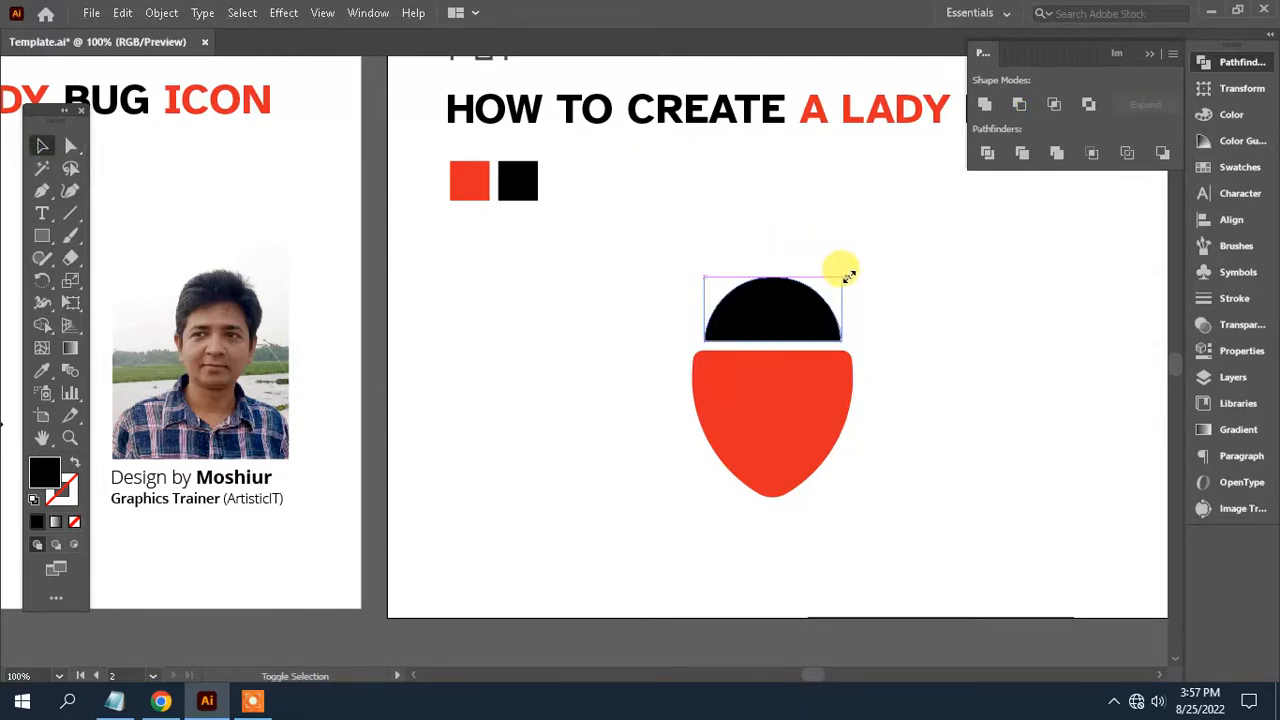
drag(850, 276, 852, 273)
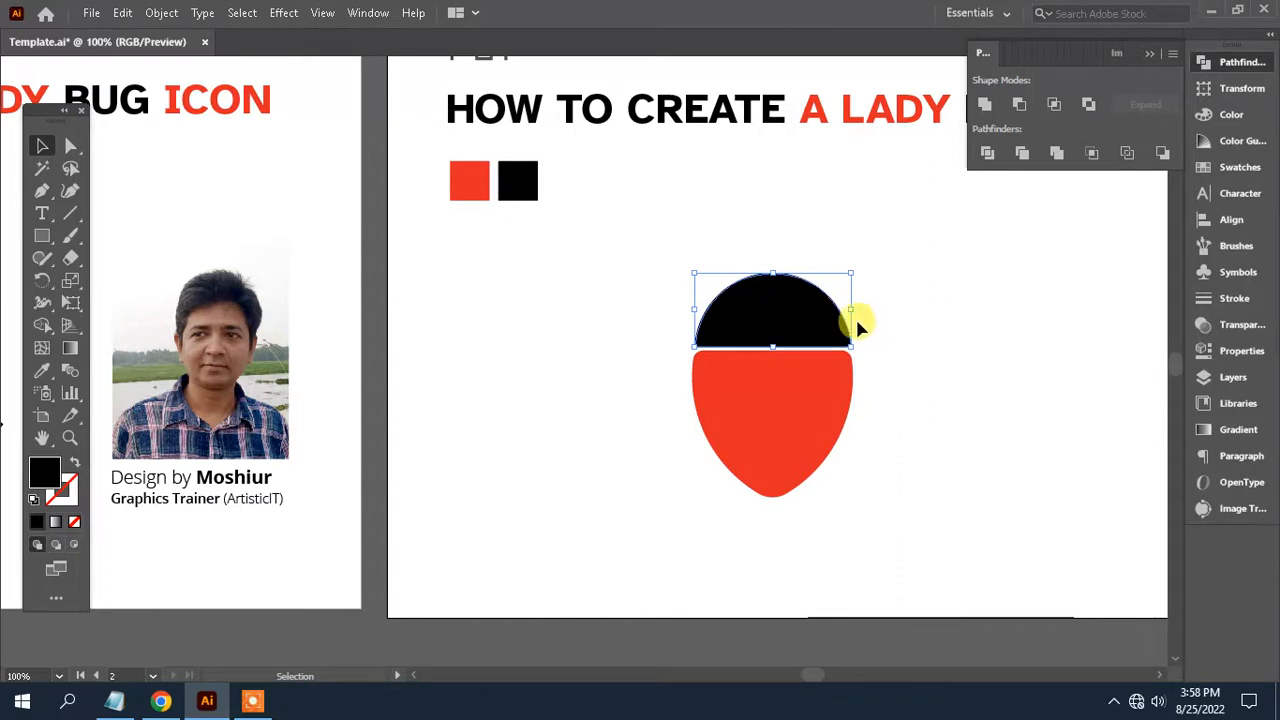
key(Down)
key(Down)
key(Down)
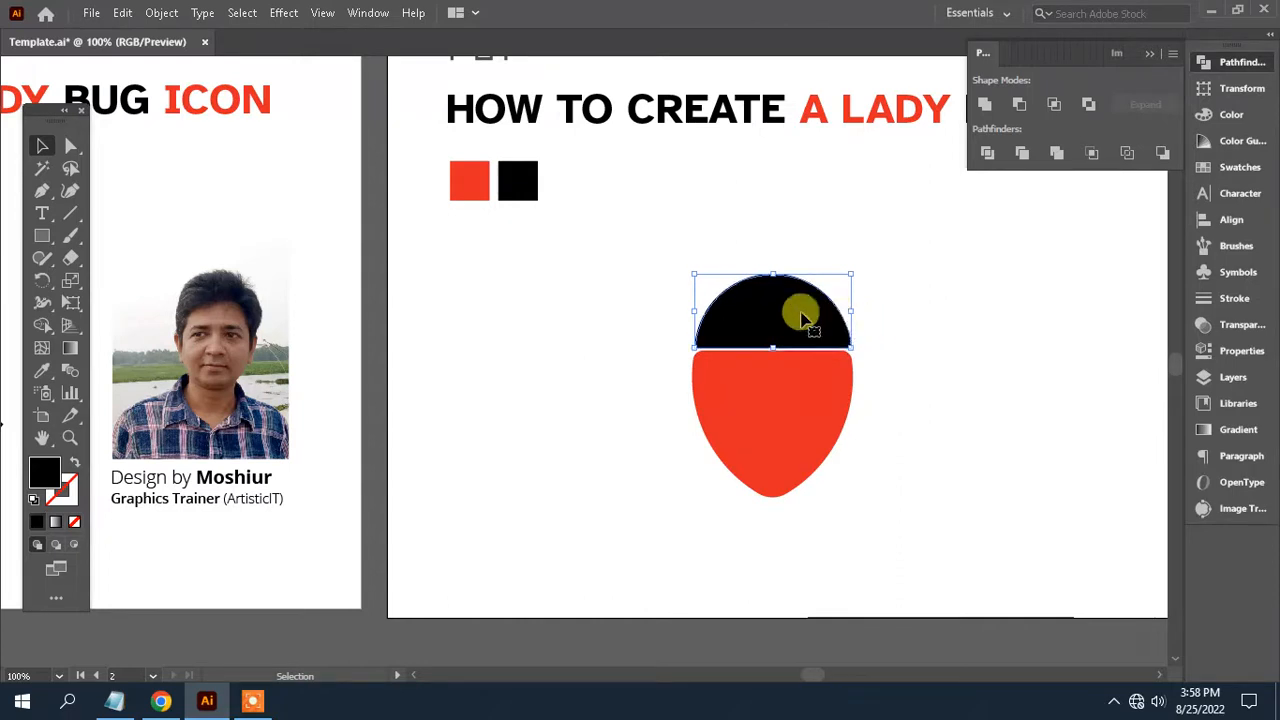
click(965, 440)
- Draw a small black circle centred on the dome's peak as the head and nudge it slightly upward
drag(894, 442, 734, 446)
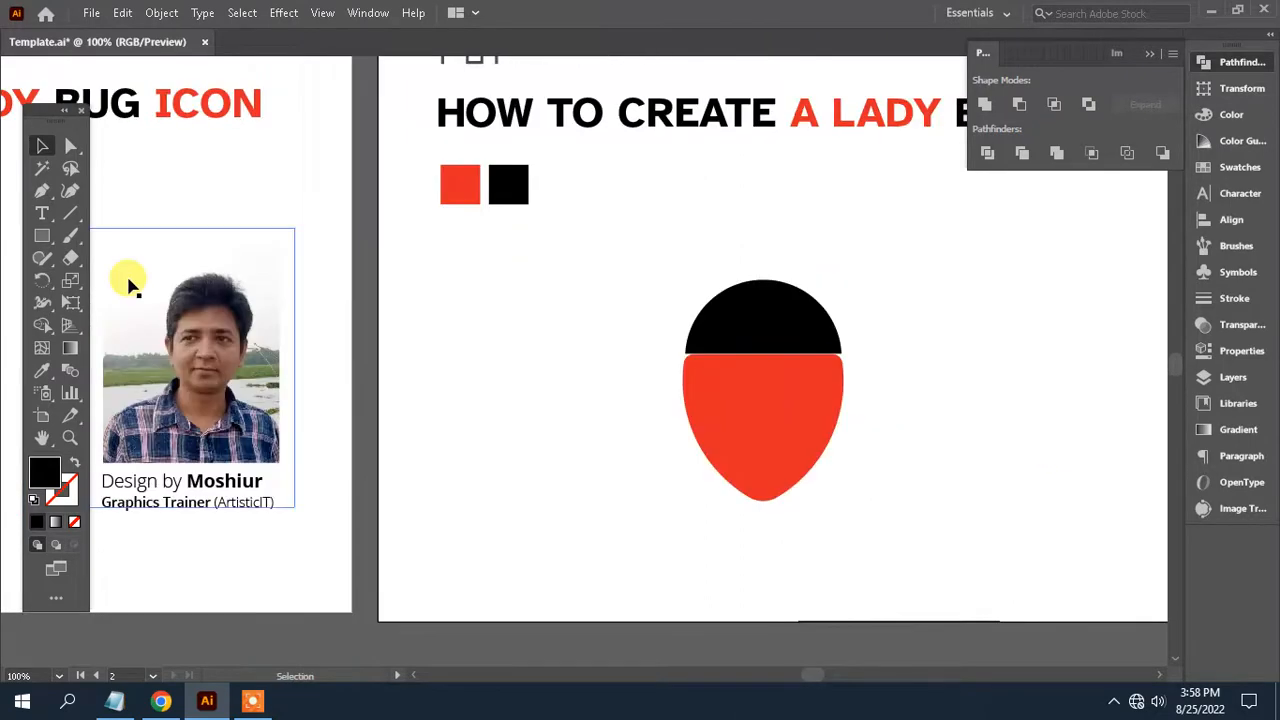
mouse_move(42, 236)
mouse_down()
mouse_move(148, 268)
mouse_move(150, 288)
mouse_move(126, 251)
mouse_move(41, 237)
mouse_up()
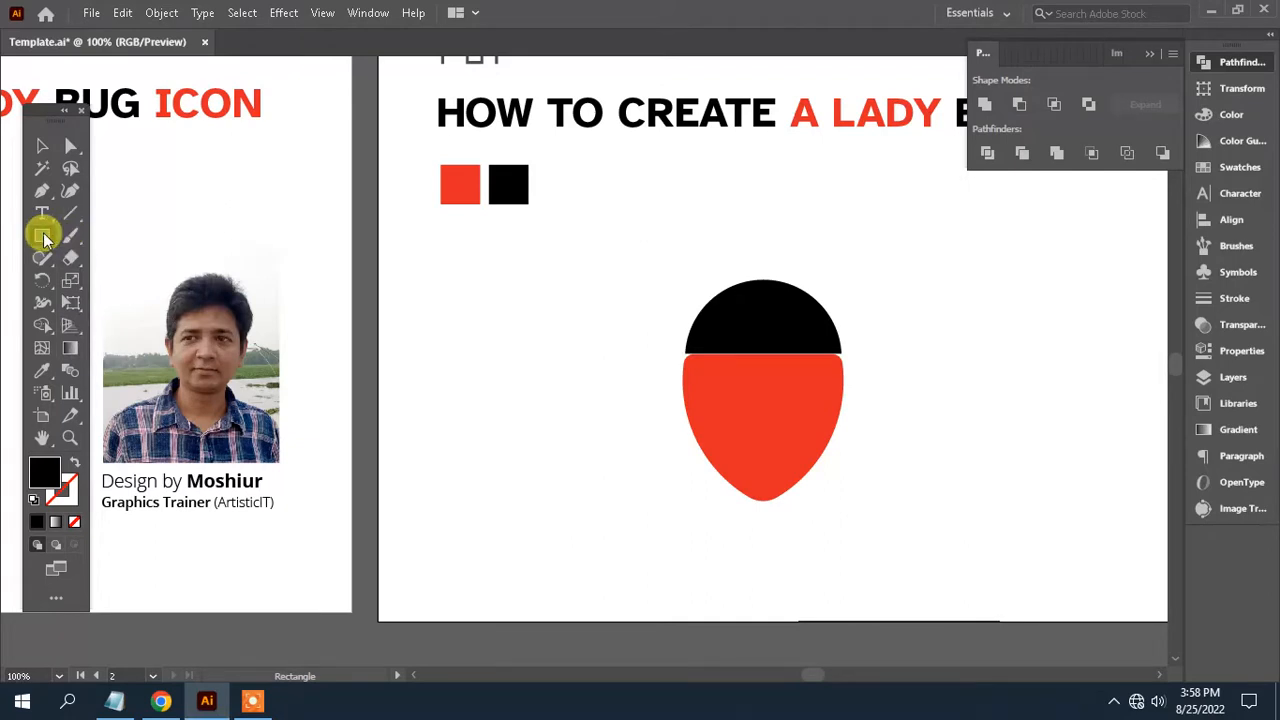
drag(47, 247, 110, 277)
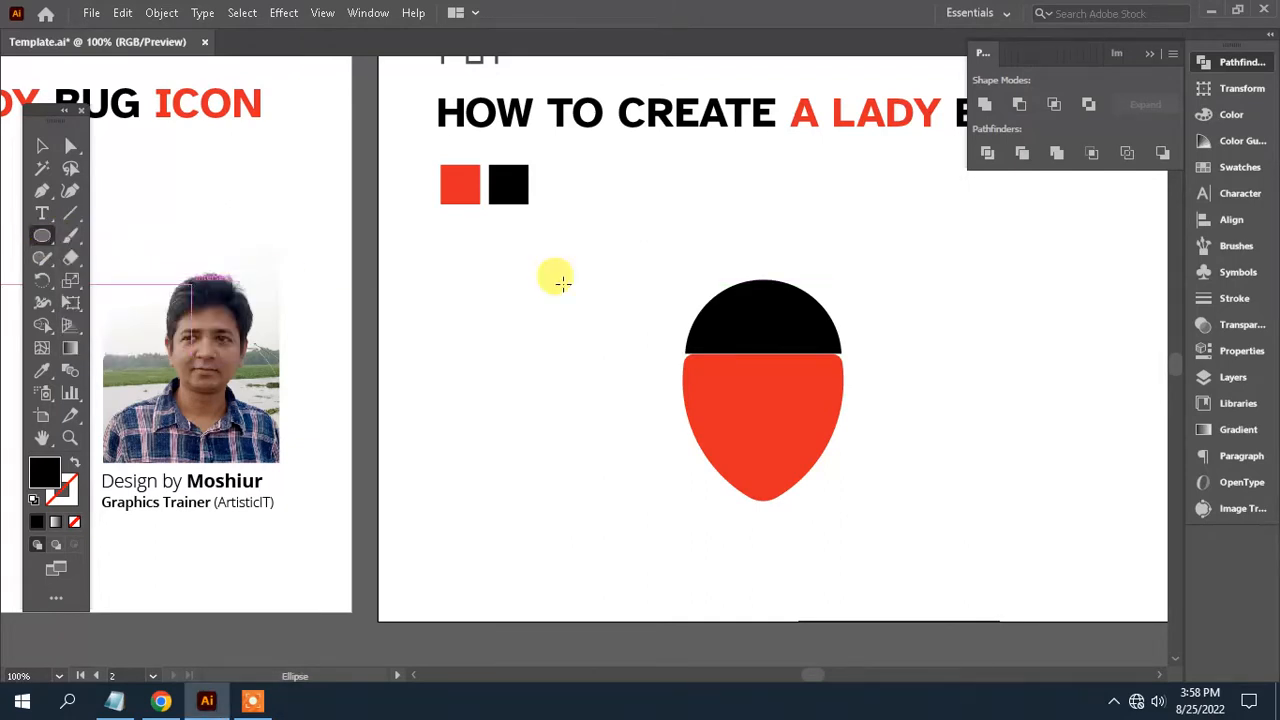
drag(763, 288, 764, 326)
click(41, 146)
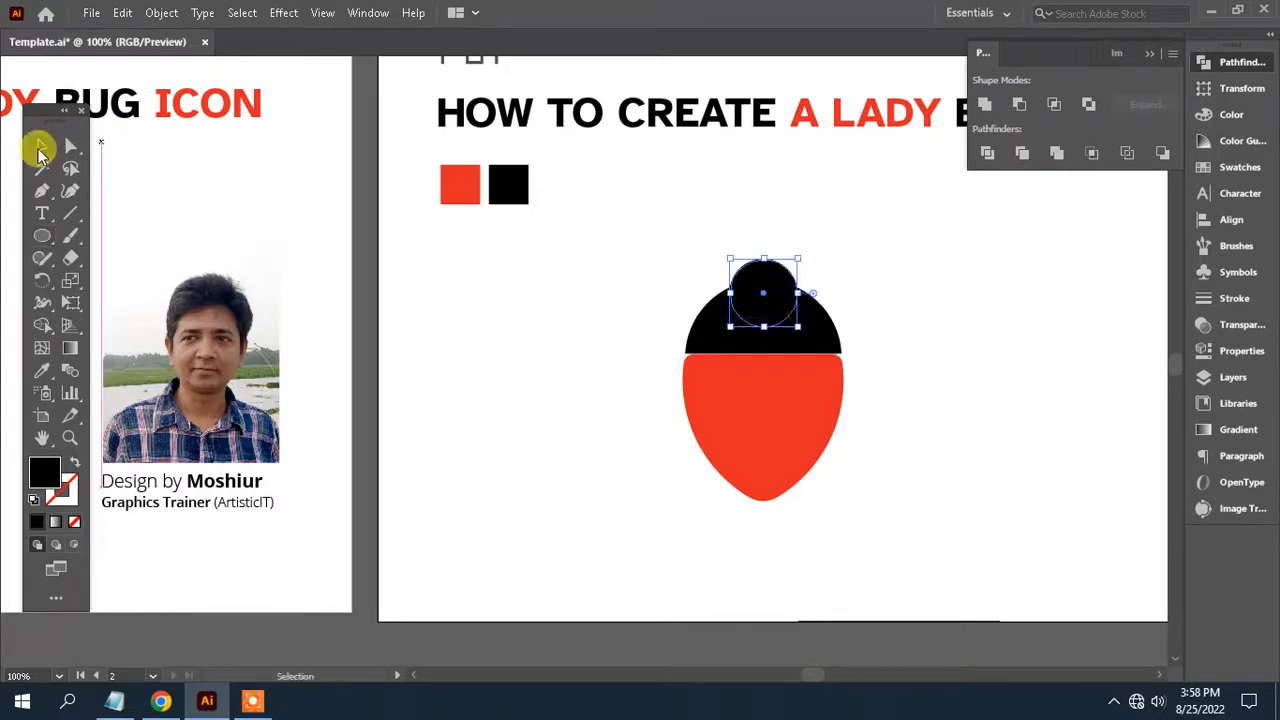
click(866, 212)
key(Up)
key(Up)
key(Up)
key(Up)
key(Up)
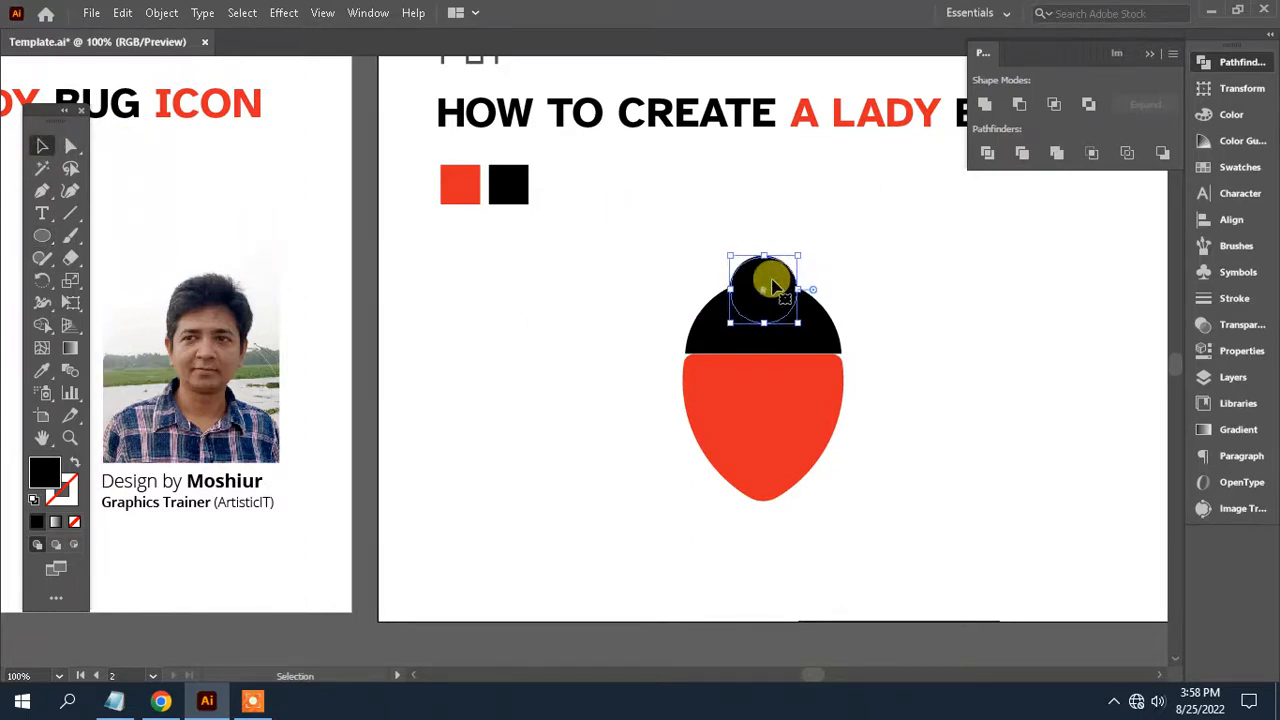
click(938, 461)
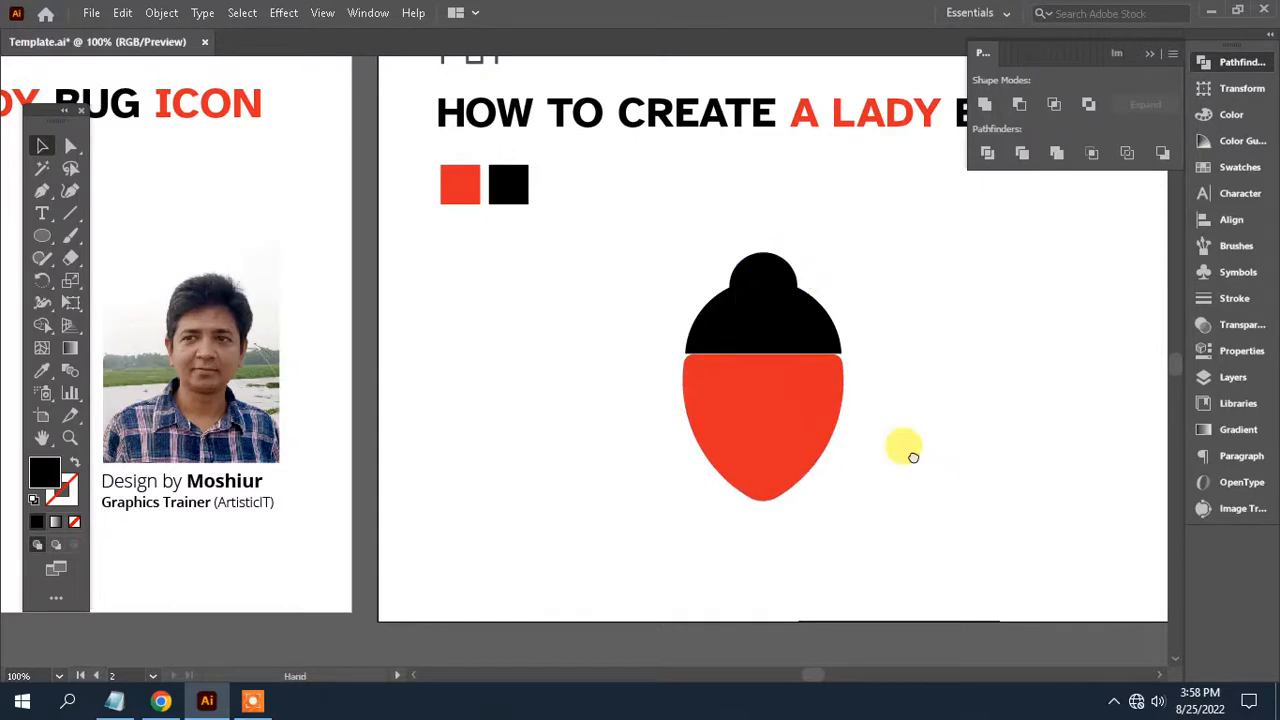
- Select the head, dome and red body together and bring up the alignment options
drag(910, 457, 989, 455)
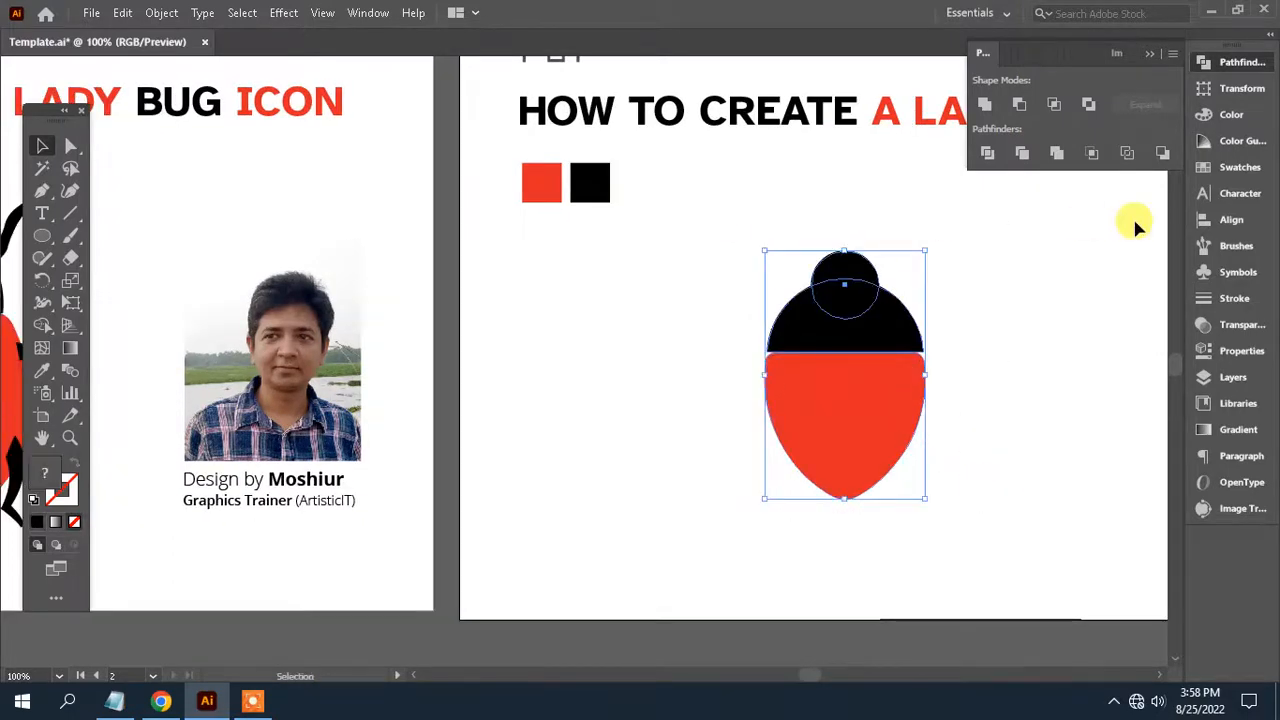
click(1225, 219)
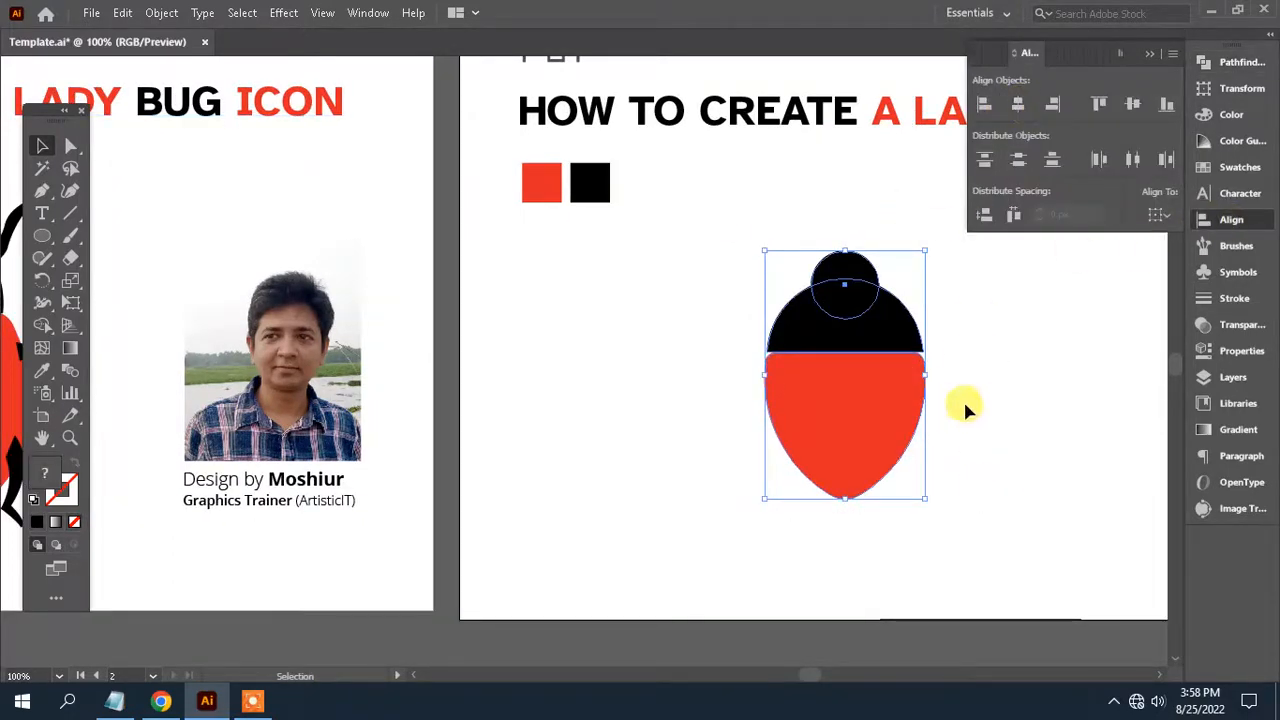
drag(945, 403, 861, 403)
click(903, 449)
- Start a bent leg outline with the Pen tool in the empty area left of the ladybug, and set its fill to none
drag(671, 422, 820, 423)
drag(742, 403, 774, 404)
drag(607, 392, 613, 392)
click(45, 193)
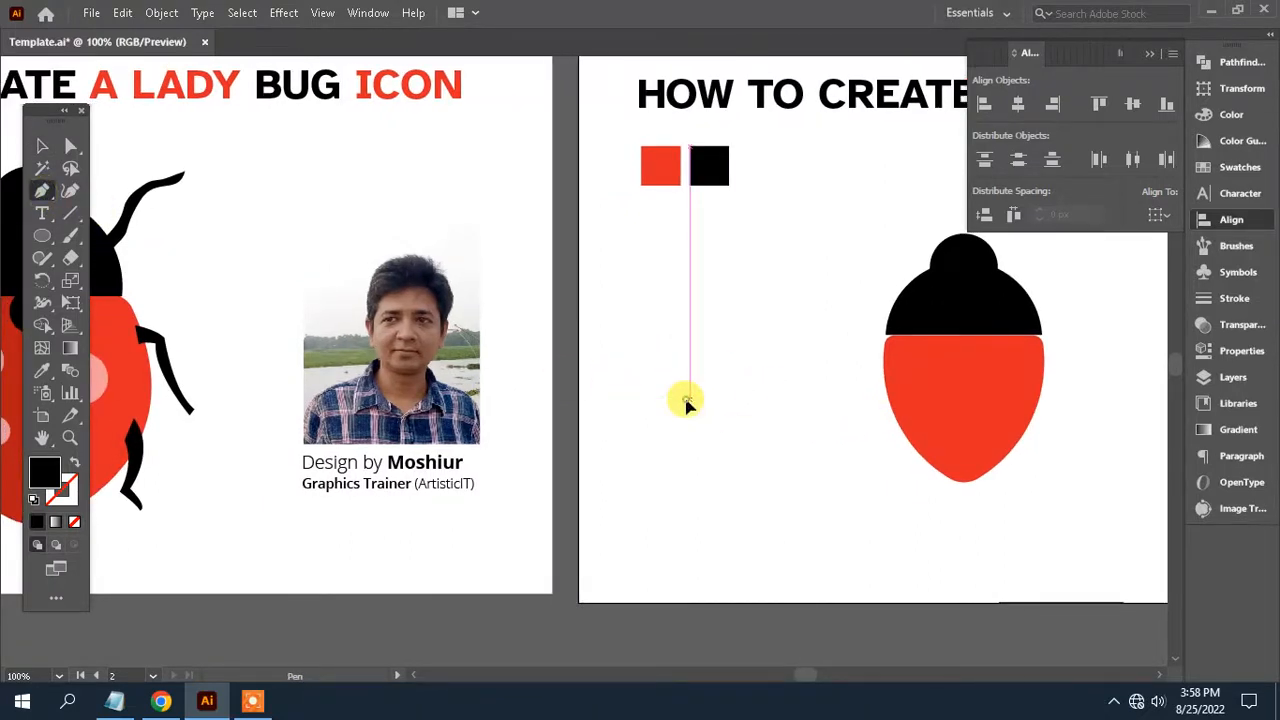
click(688, 399)
click(690, 371)
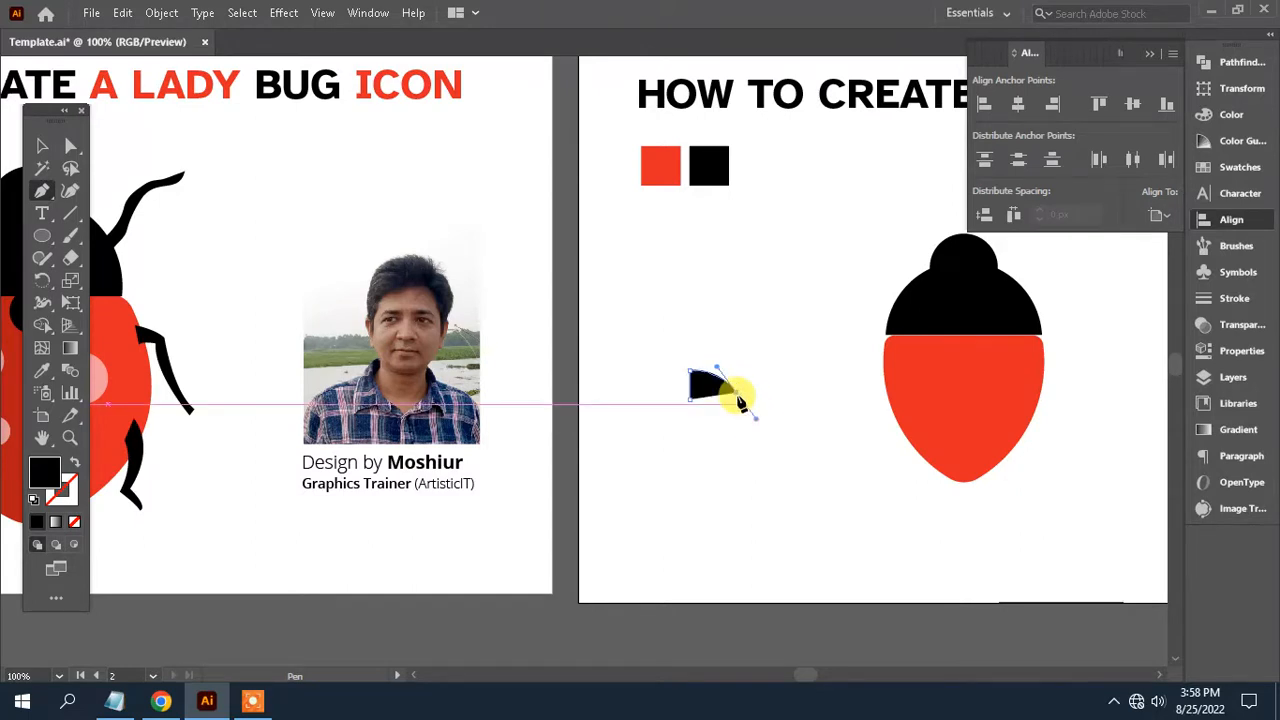
click(74, 521)
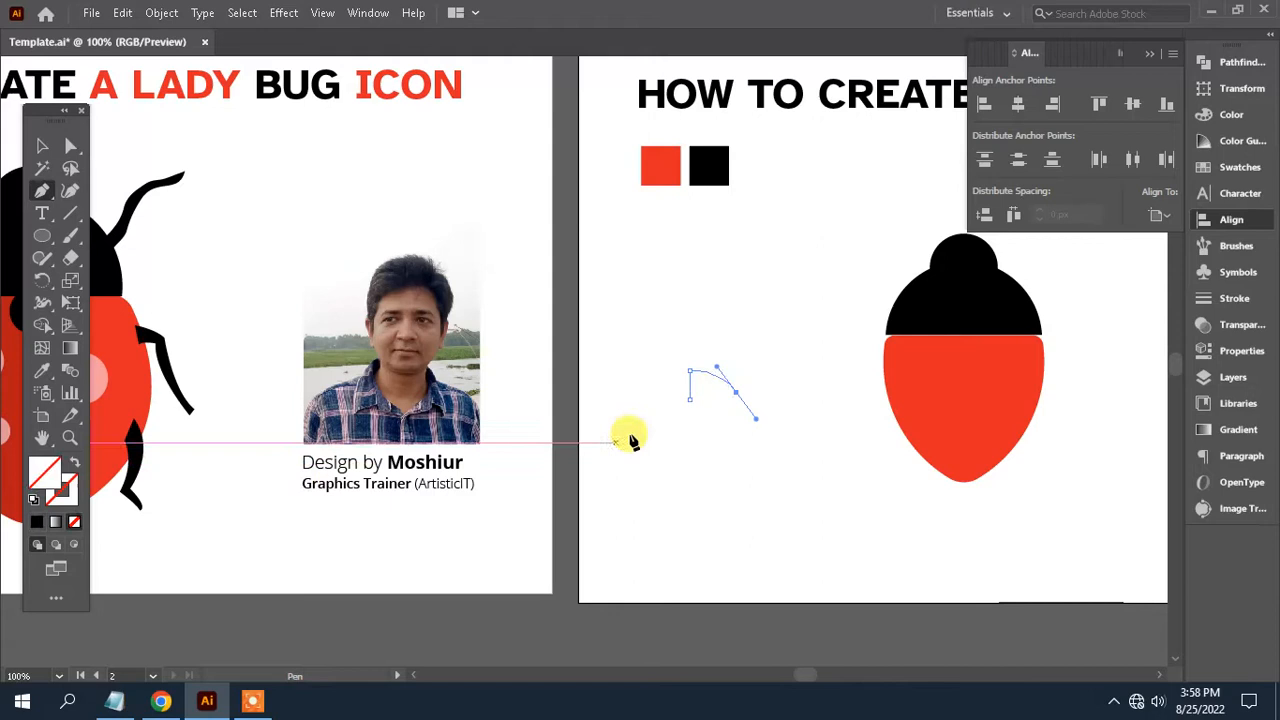
- Curve the leg outline down to a narrow foot and back to its start, and fill it with the ladybug's black using the Eyedropper
click(735, 395)
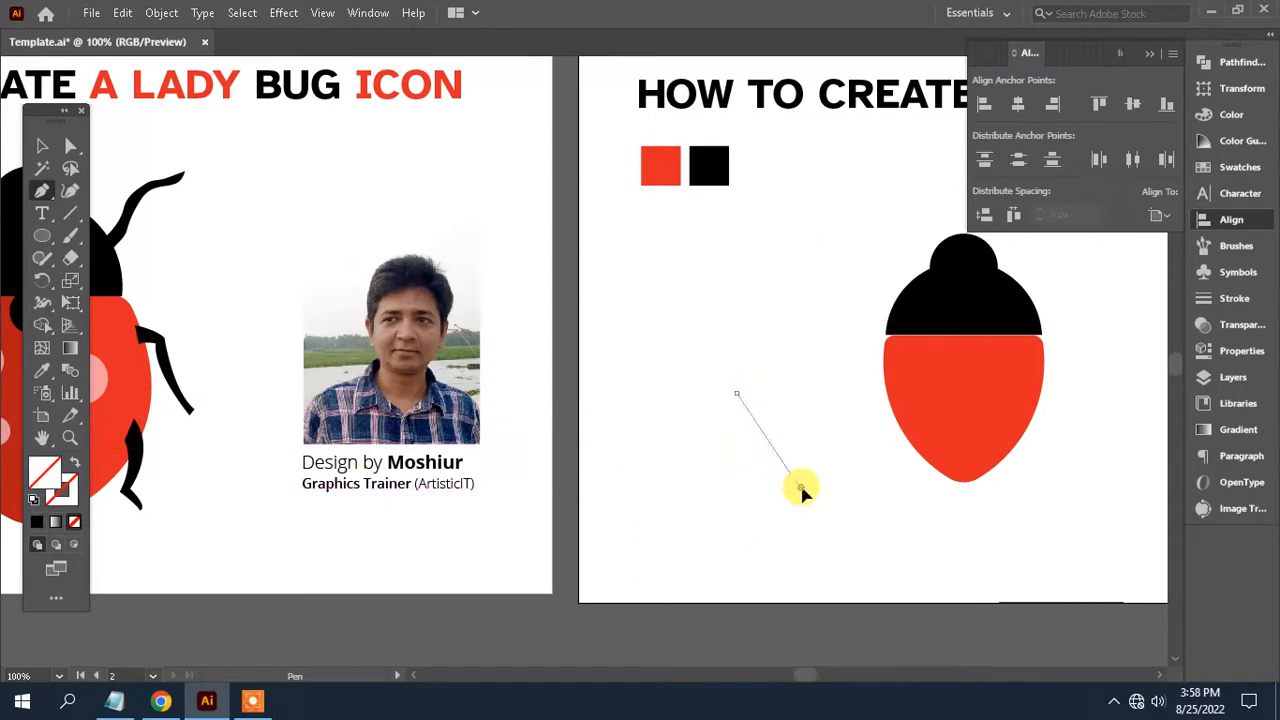
drag(801, 488, 836, 499)
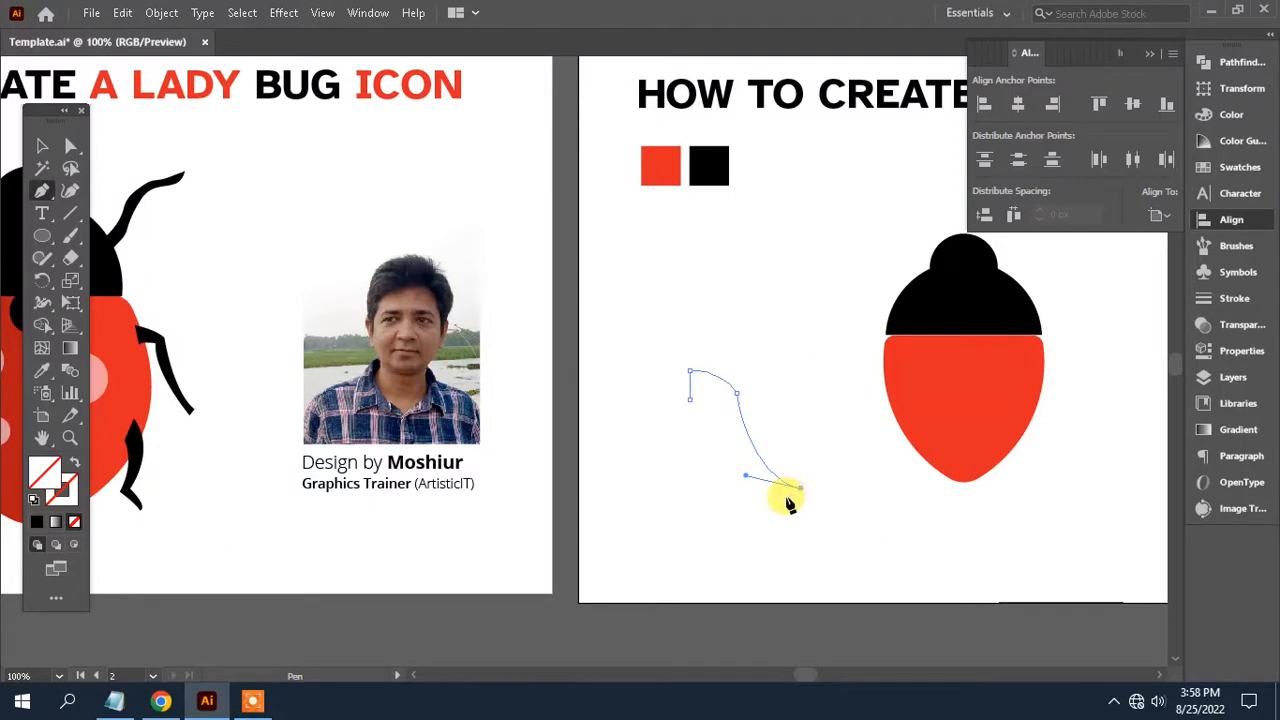
click(786, 497)
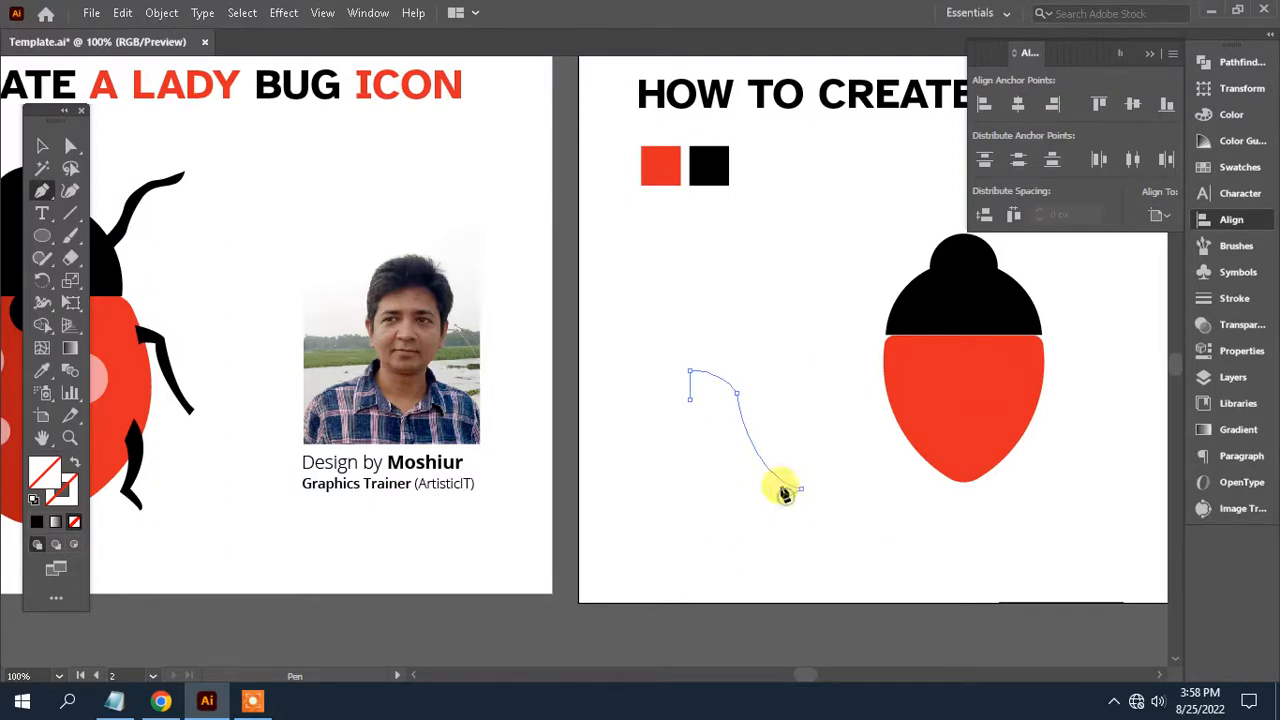
drag(719, 399, 714, 349)
click(719, 398)
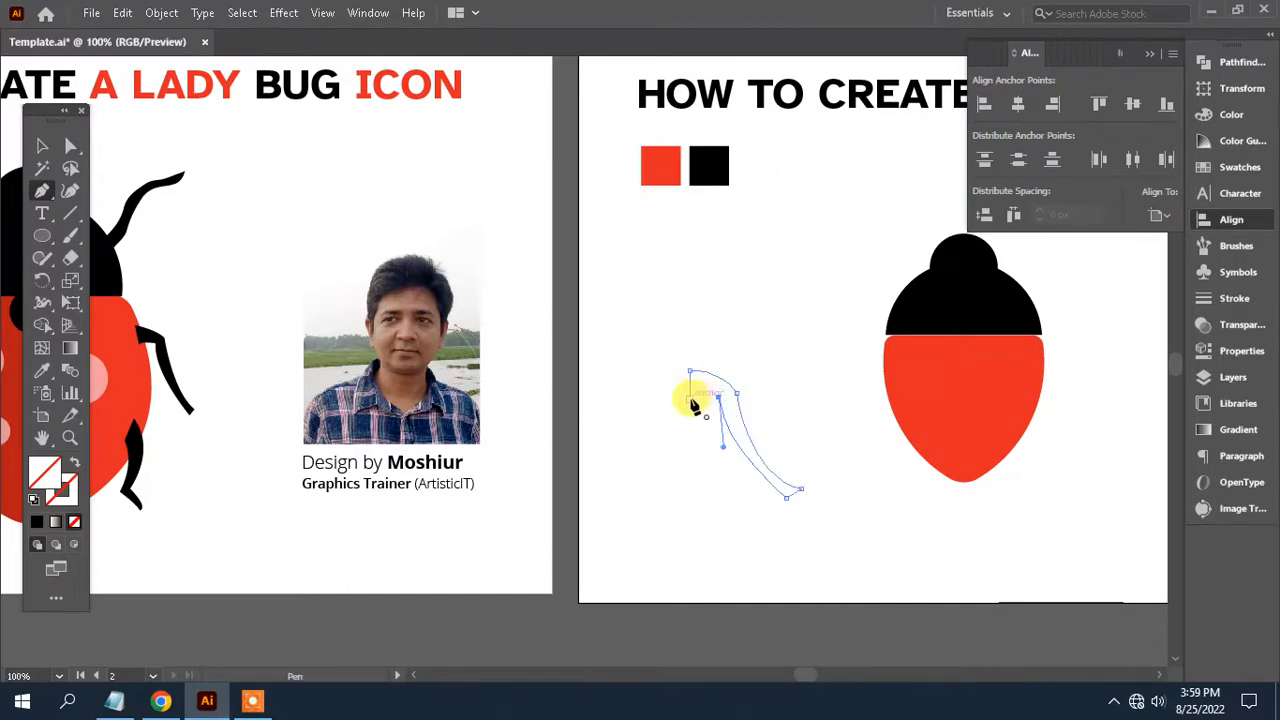
drag(676, 408, 676, 408)
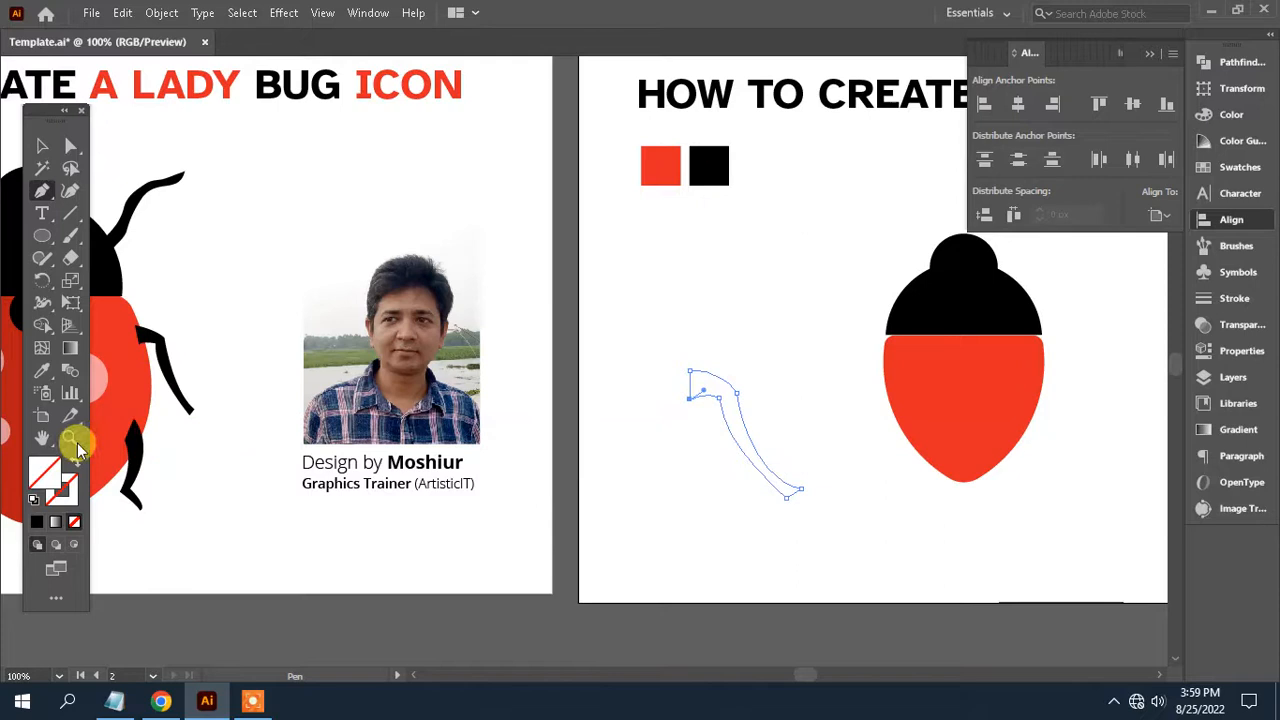
click(42, 370)
click(953, 300)
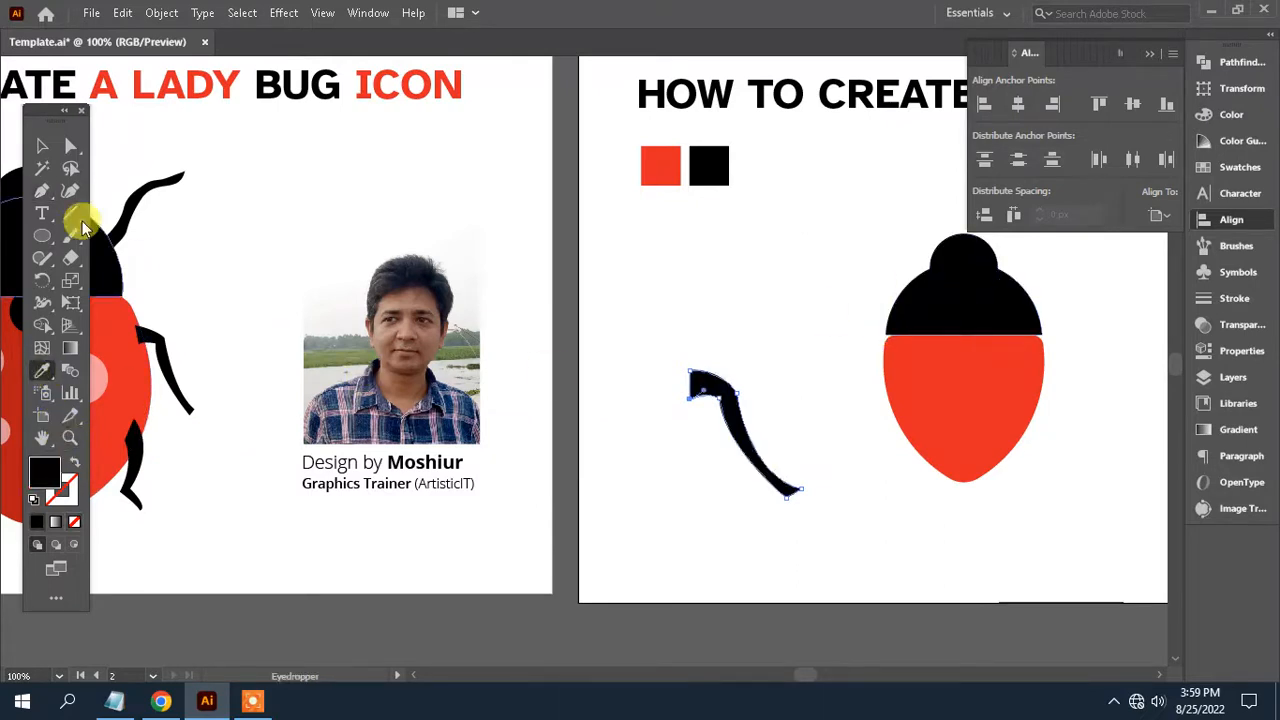
- Move the black leg to the ladybug's right side and scale it down so its upper end overlaps the red body's edge
click(42, 145)
drag(659, 360, 500, 349)
click(578, 385)
drag(576, 383, 910, 365)
drag(985, 345, 954, 353)
drag(918, 396, 951, 420)
scroll(900, 410, right, 1)
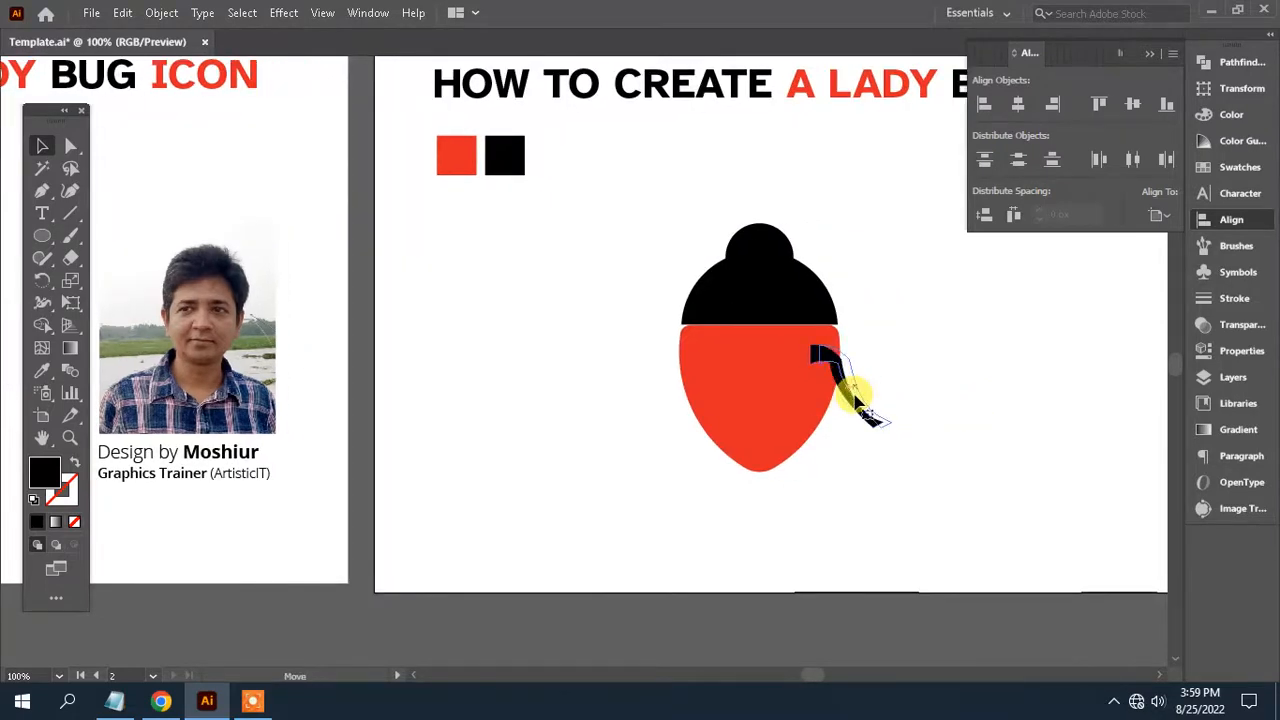
drag(855, 394, 856, 394)
click(930, 450)
- Reflect a copy of the black leg across the vertical axis, keeping the original in place
click(860, 393)
key(a)
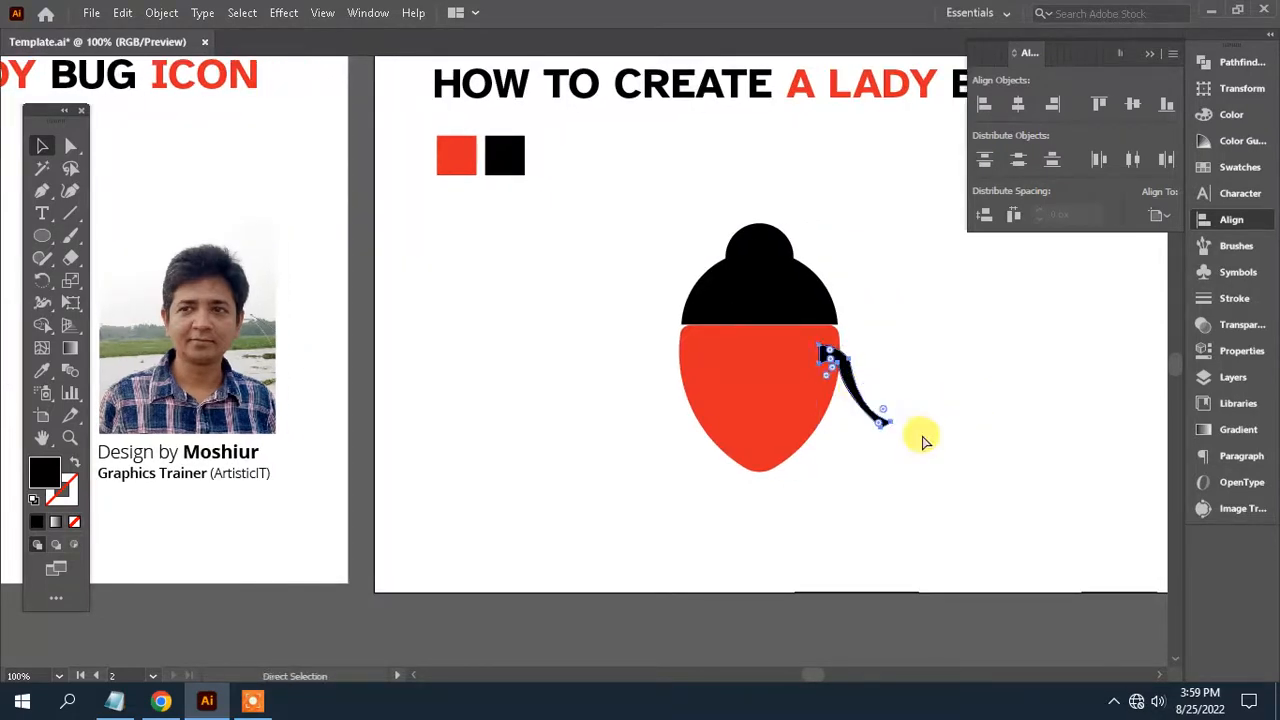
key(v)
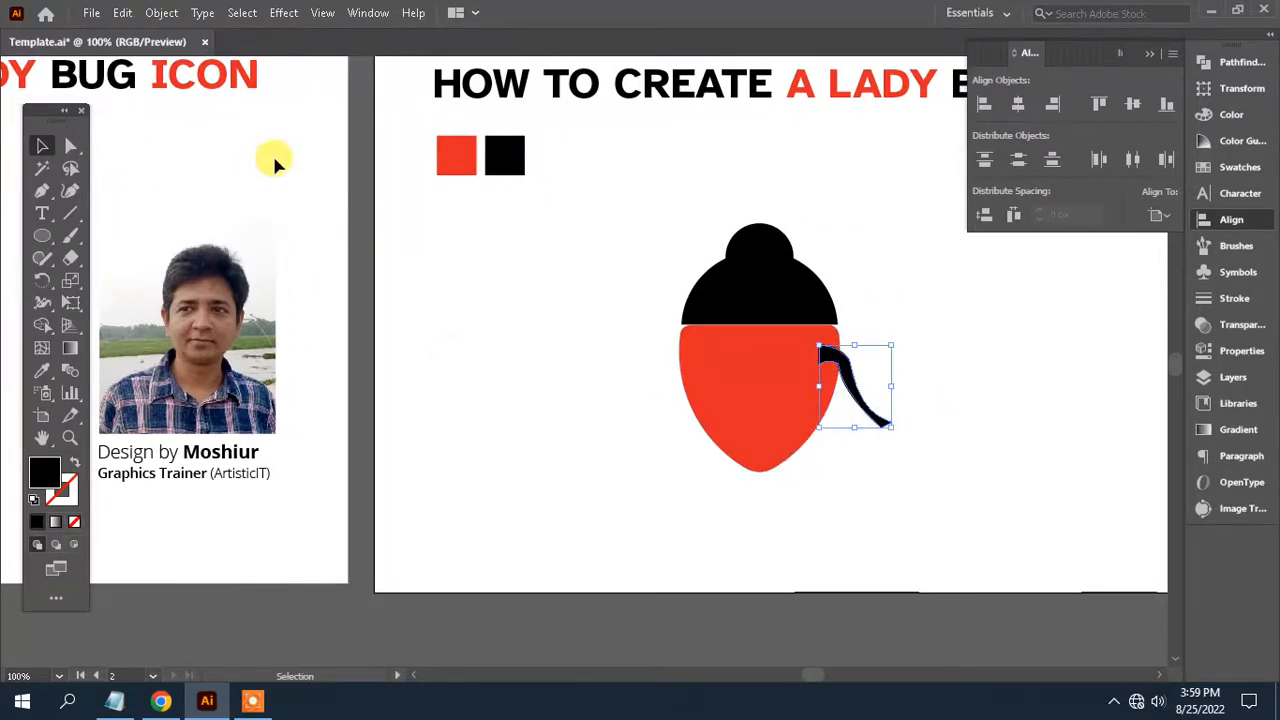
click(162, 13)
mouse_move(250, 30)
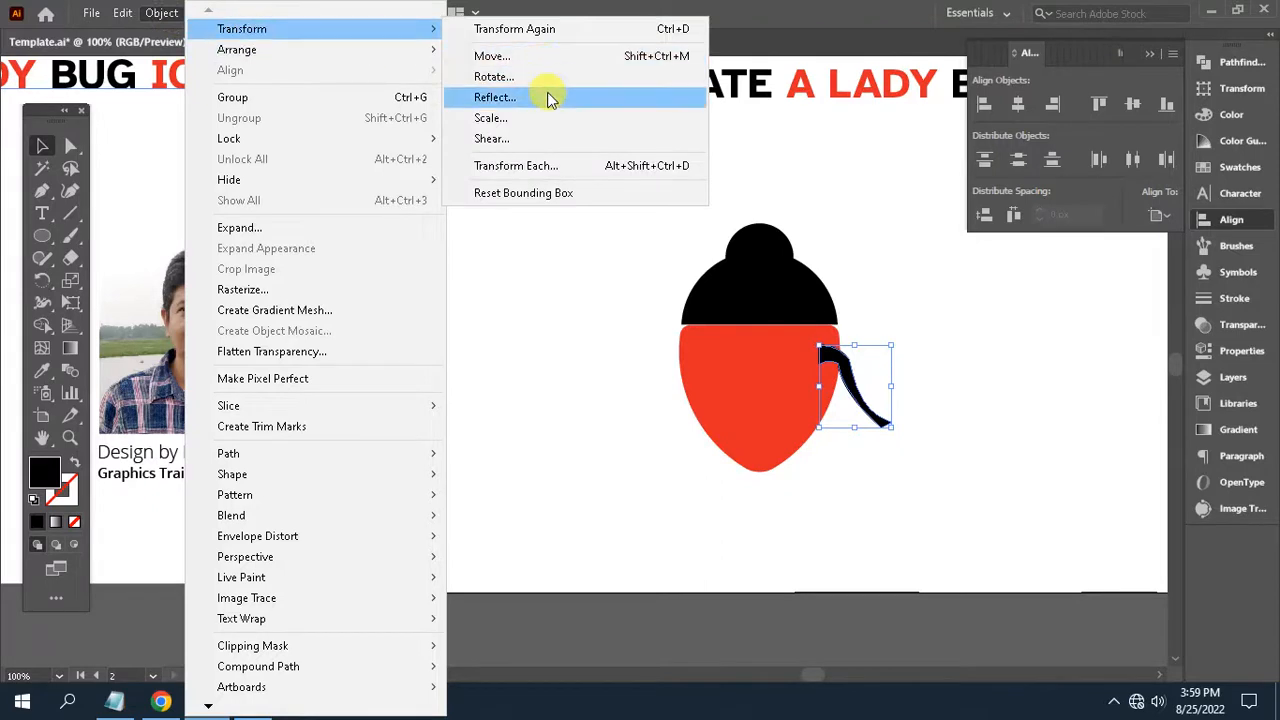
click(549, 99)
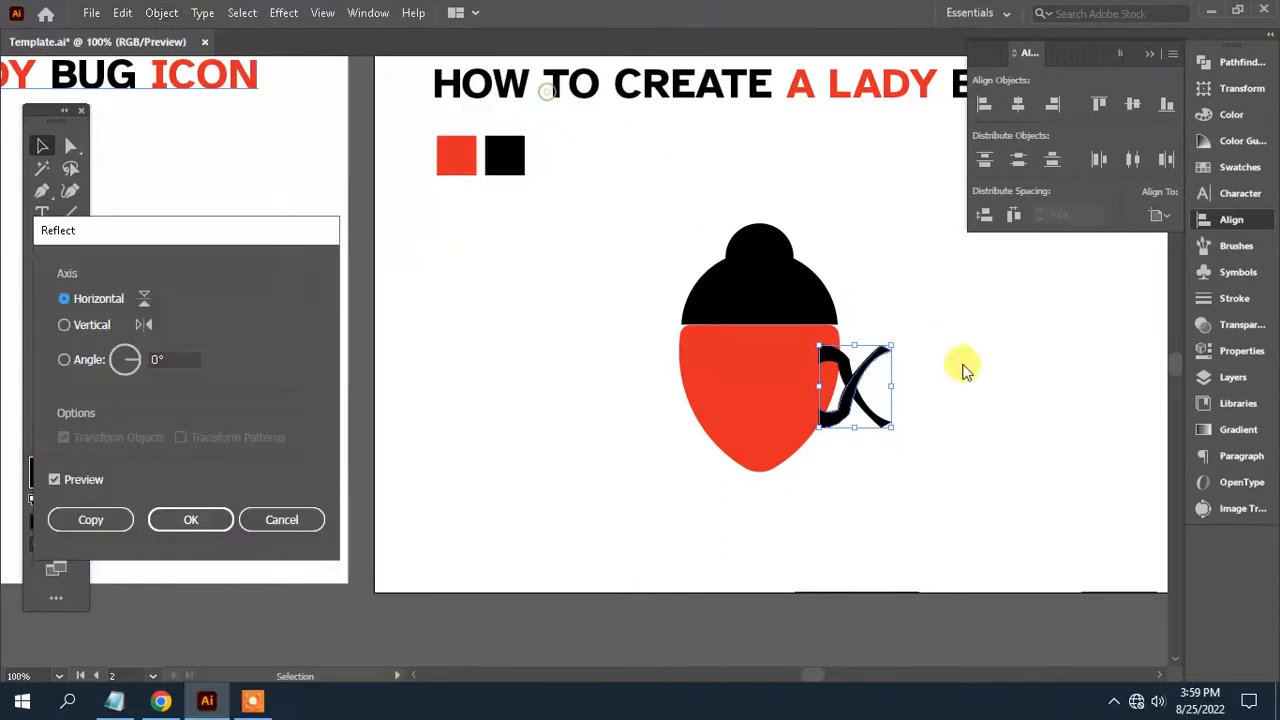
click(105, 324)
click(195, 519)
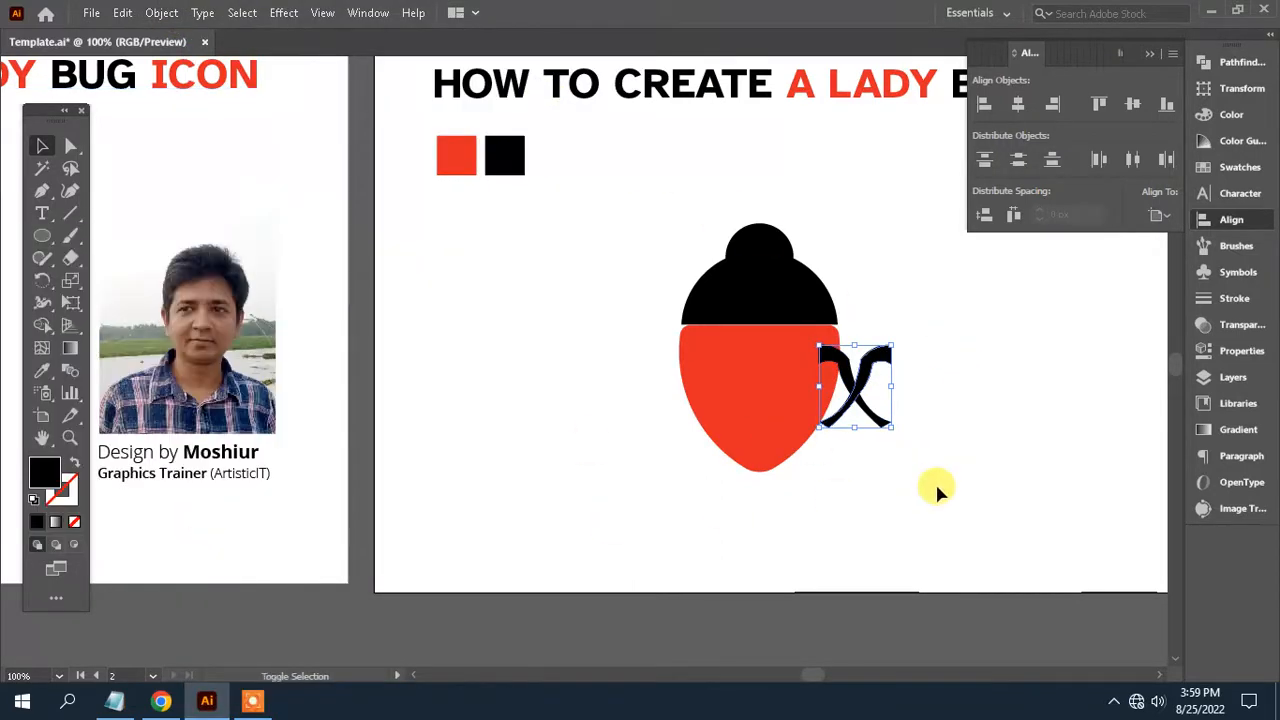
- Move the mirrored leg horizontally to the ladybug's left side so its upper end overlaps the red body's edge
key(shift+Left)
key(shift+Left)
key(shift+Left)
key(shift+Left)
key(shift+Left)
key(shift+Left)
key(shift+Left)
key(shift+Left)
key(shift+Left)
key(shift+Left)
key(shift+Left)
key(shift+Left)
key(shift+Left)
key(shift+Left)
key(shift+Left)
key(shift+Left)
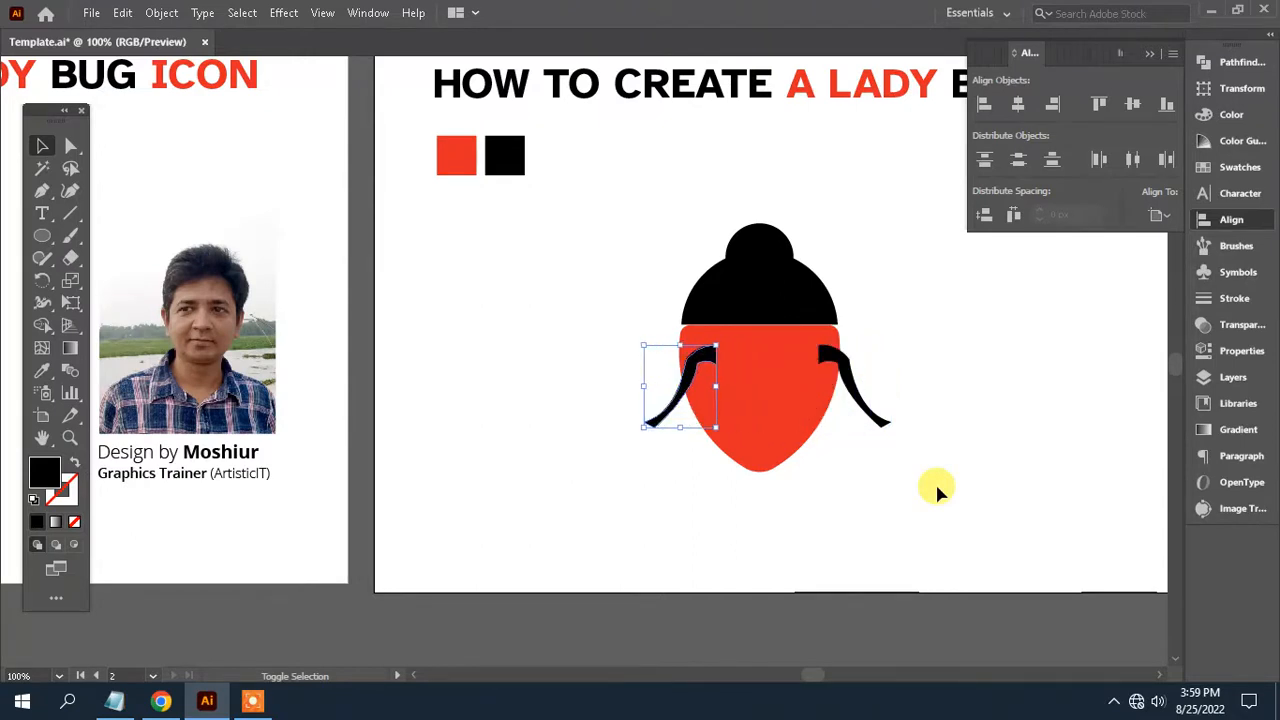
key(shift+Left)
key(shift+Left)
click(929, 468)
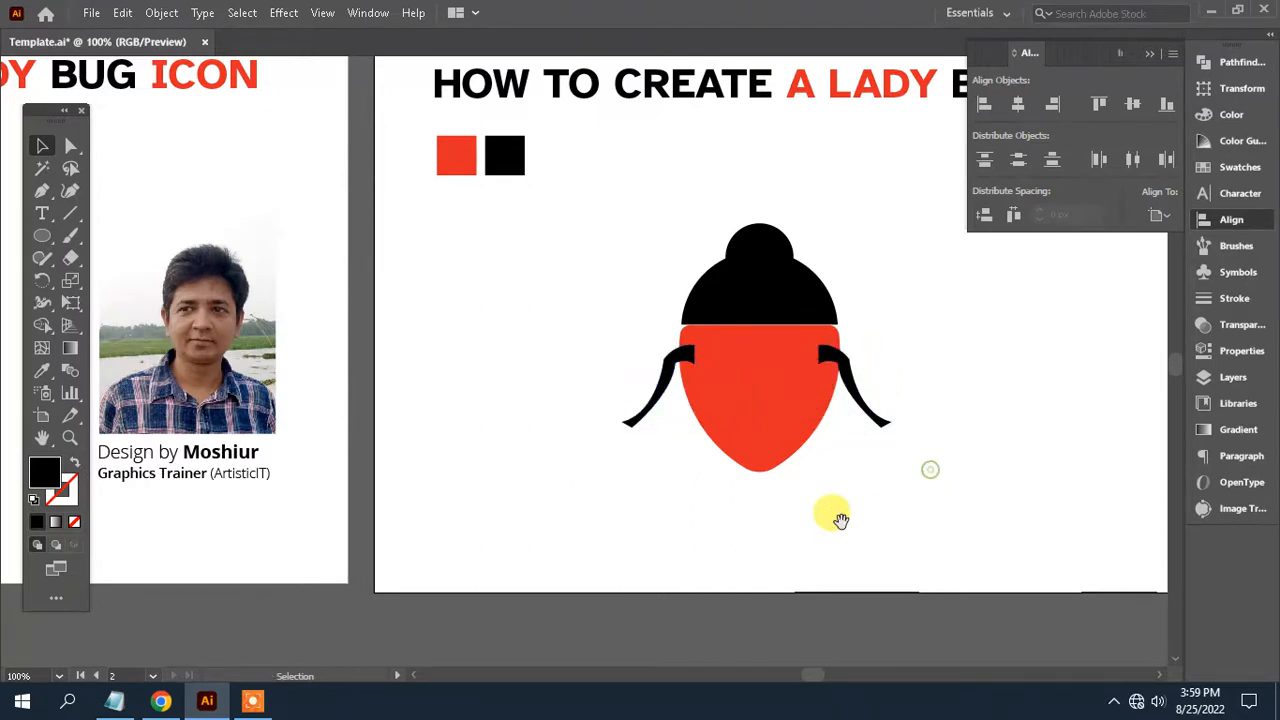
- Select both front legs together and scale them down slightly
drag(768, 520, 800, 516)
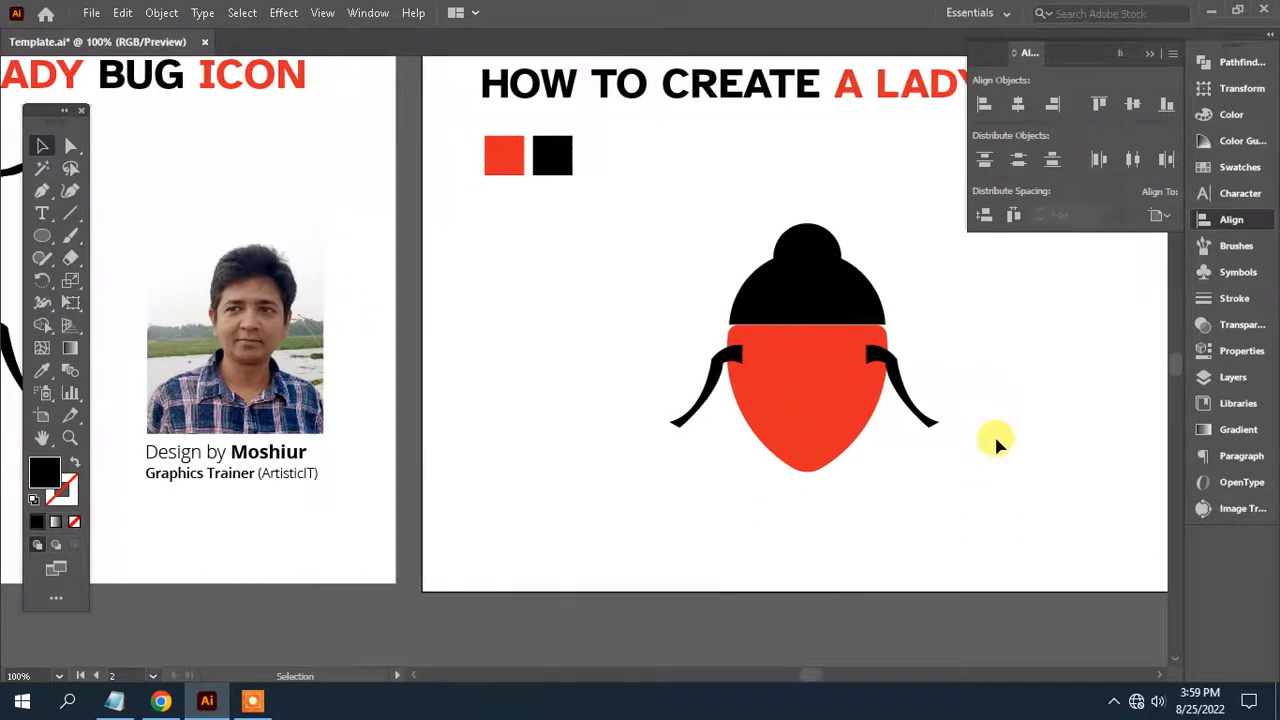
click(926, 424)
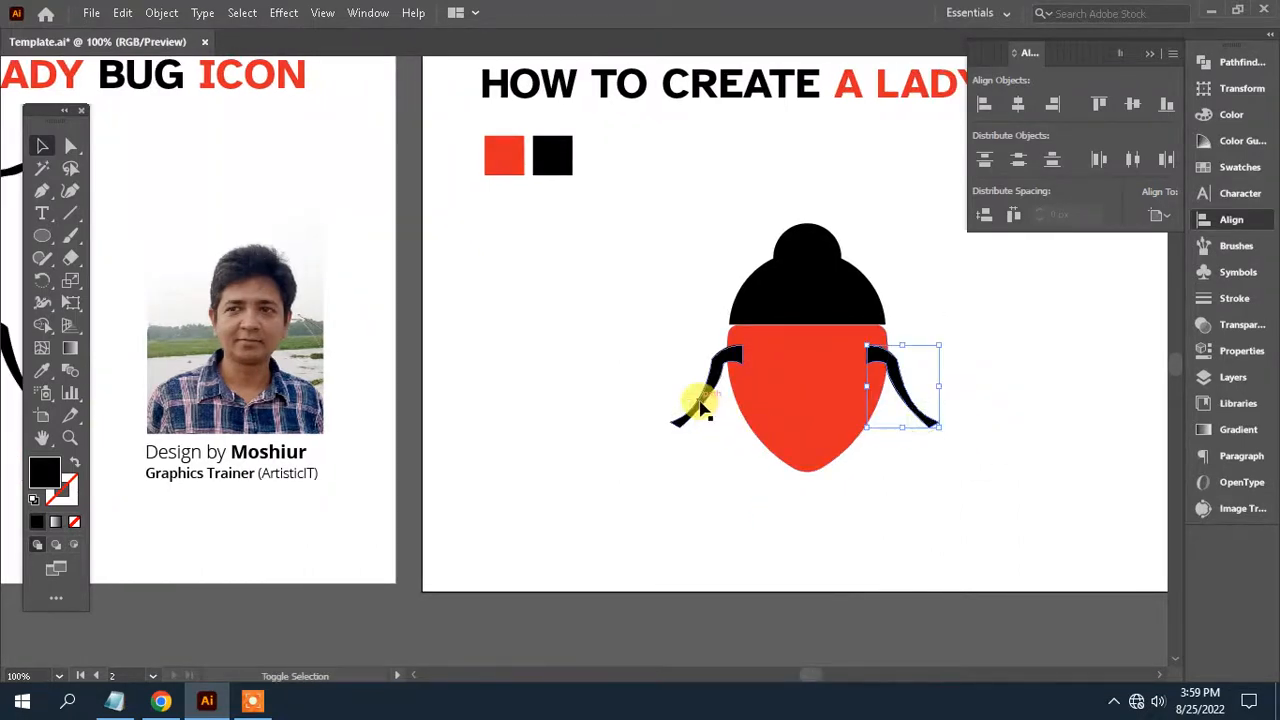
shift+click(701, 402)
drag(940, 346, 929, 346)
key(space)
drag(643, 406, 685, 400)
click(836, 508)
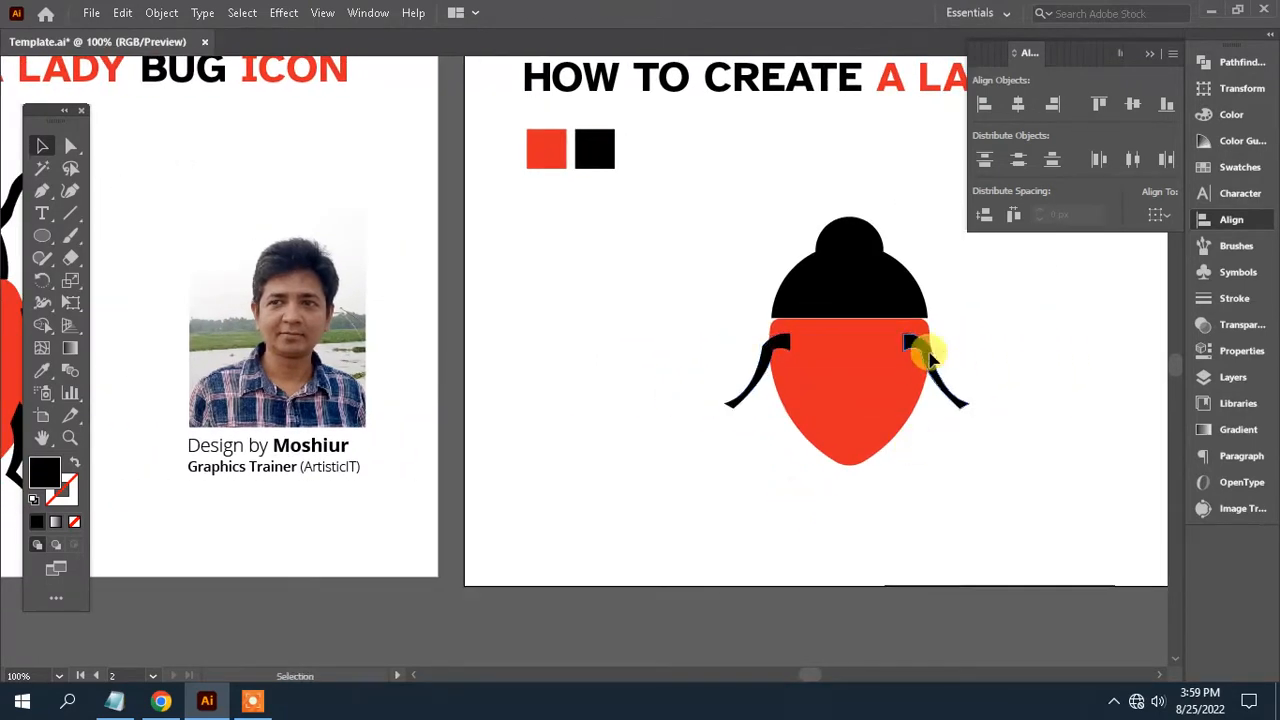
- Move each front leg outward so its upper end just overlaps the body's edge, and align both legs' vertical centers
drag(928, 350, 948, 366)
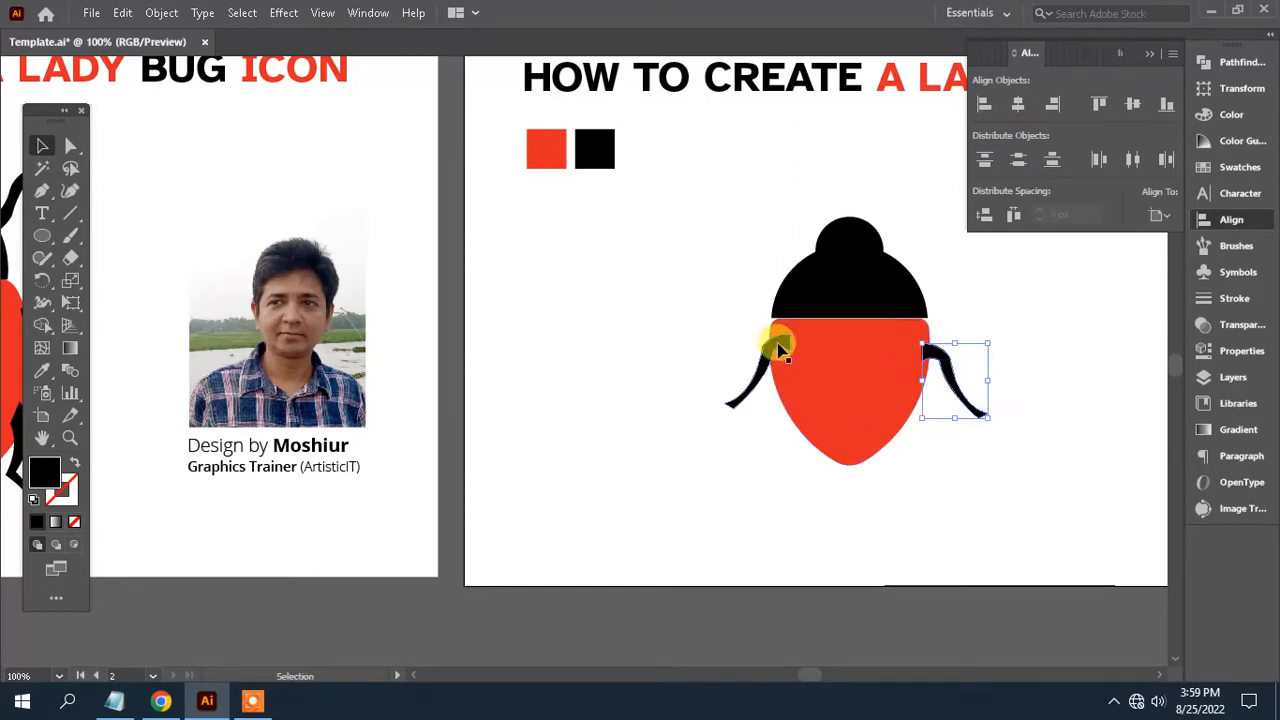
mouse_move(777, 343)
mouse_down()
mouse_move(768, 365)
mouse_move(765, 353)
mouse_up()
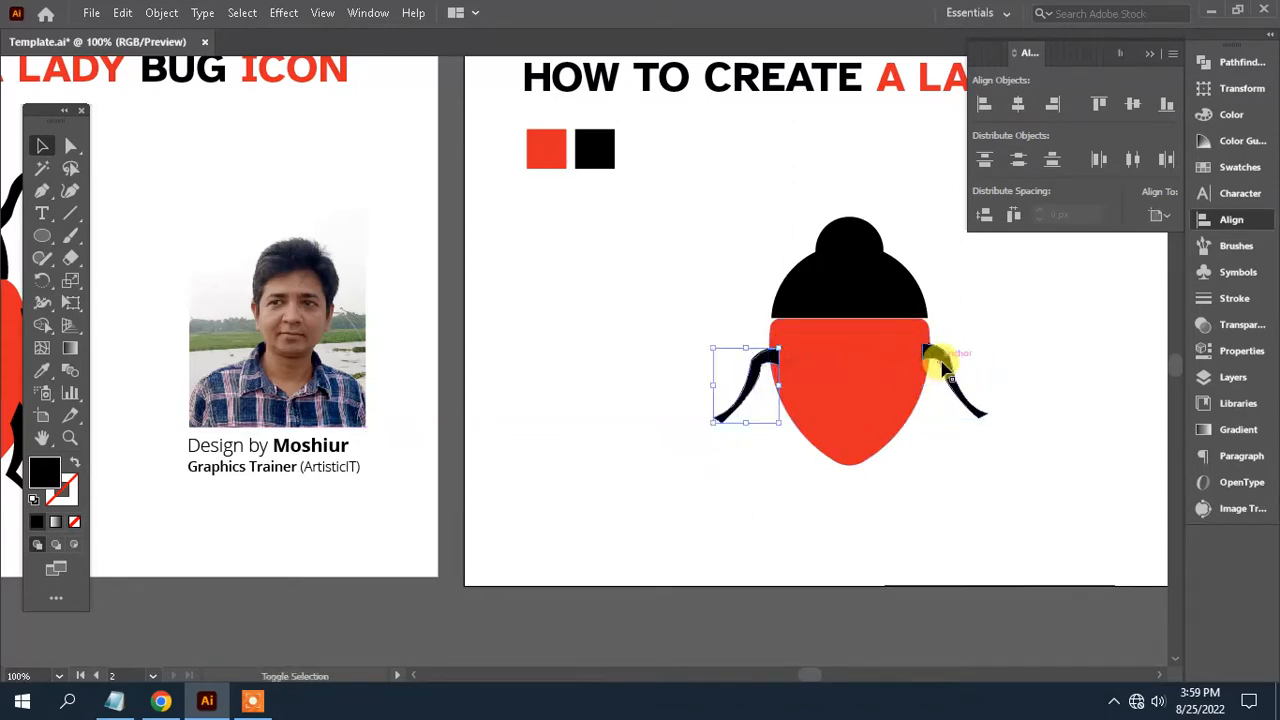
shift+click(945, 362)
click(1130, 108)
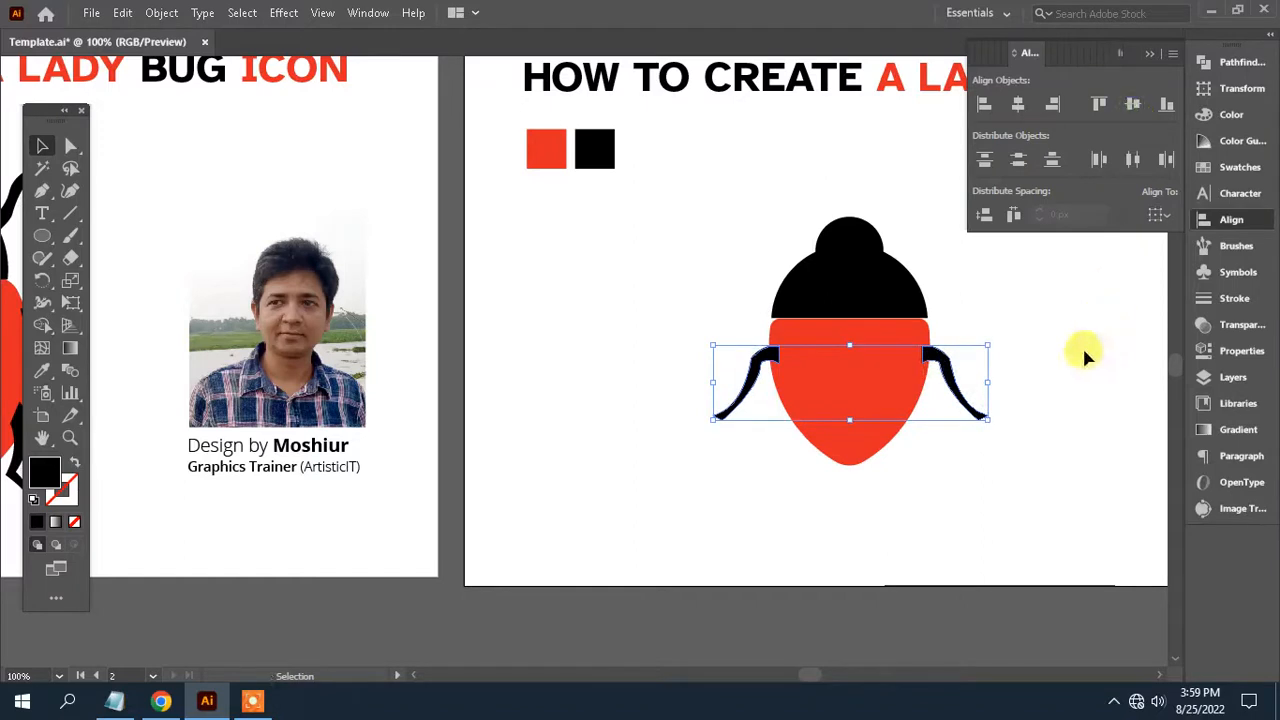
- Nudge the aligned pair of front legs up slightly on the red body
key(Up)
key(Up)
key(Up)
key(Up)
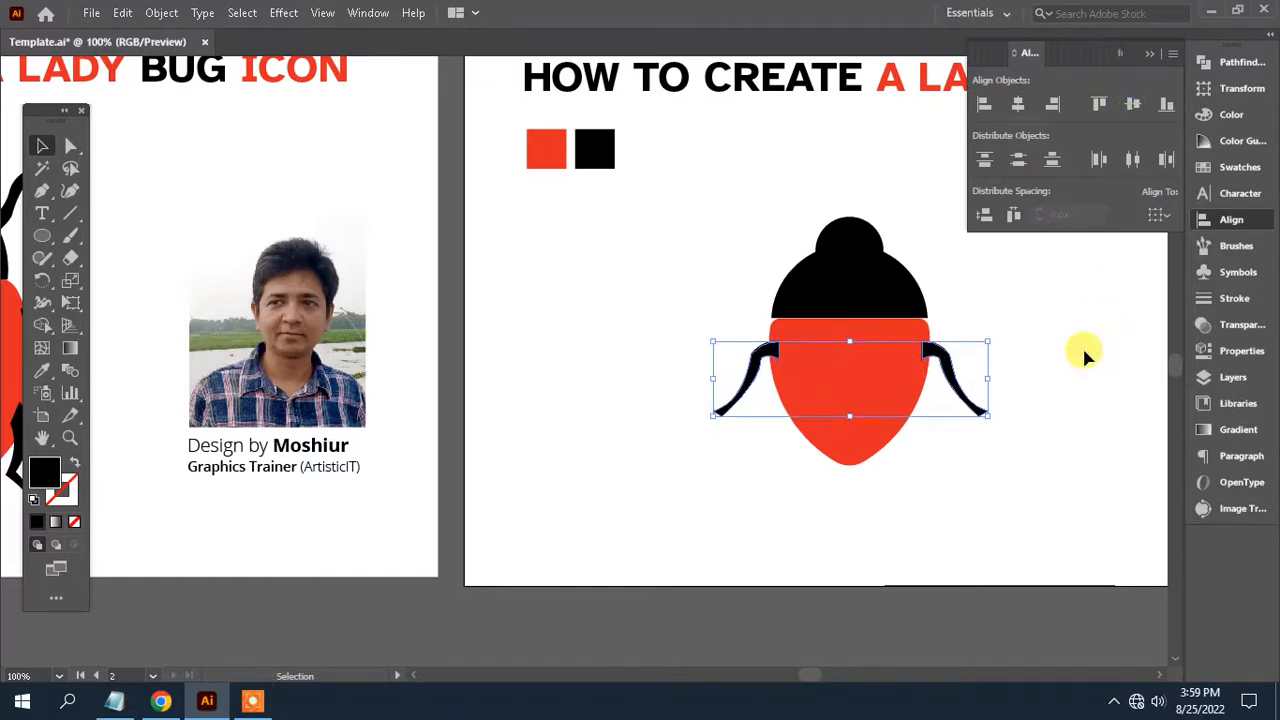
key(space)
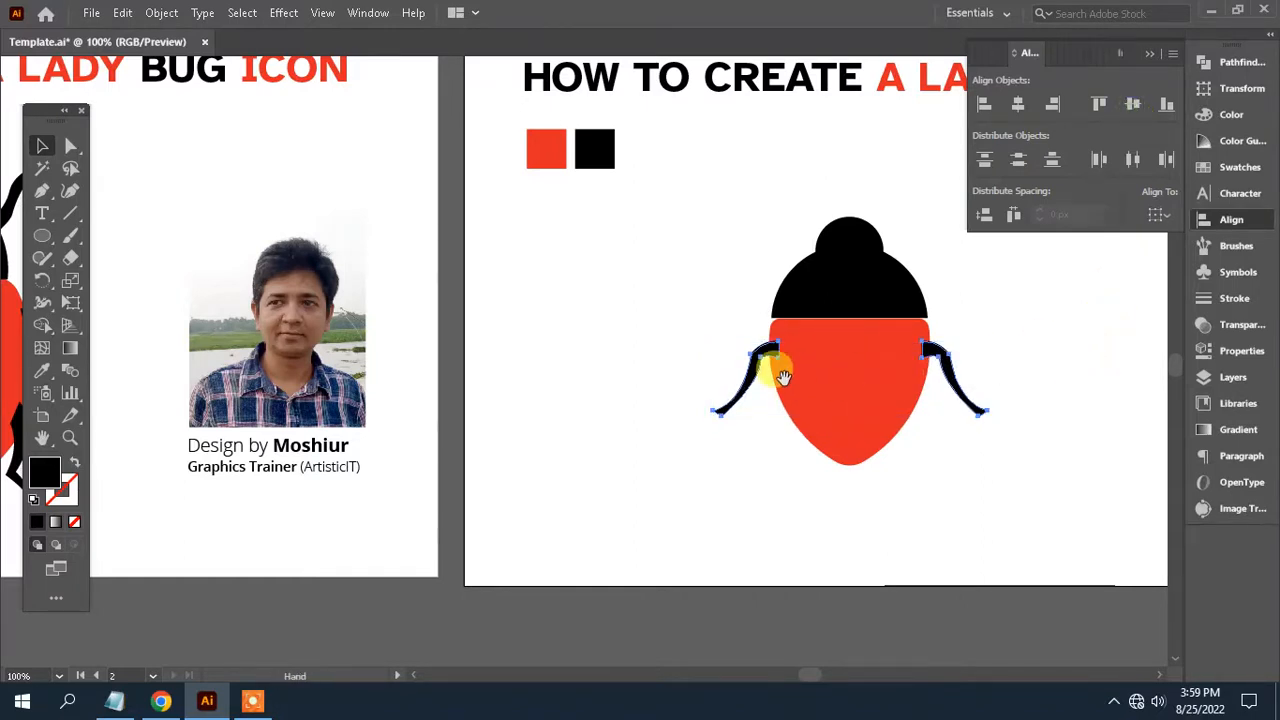
drag(777, 366, 730, 383)
click(879, 448)
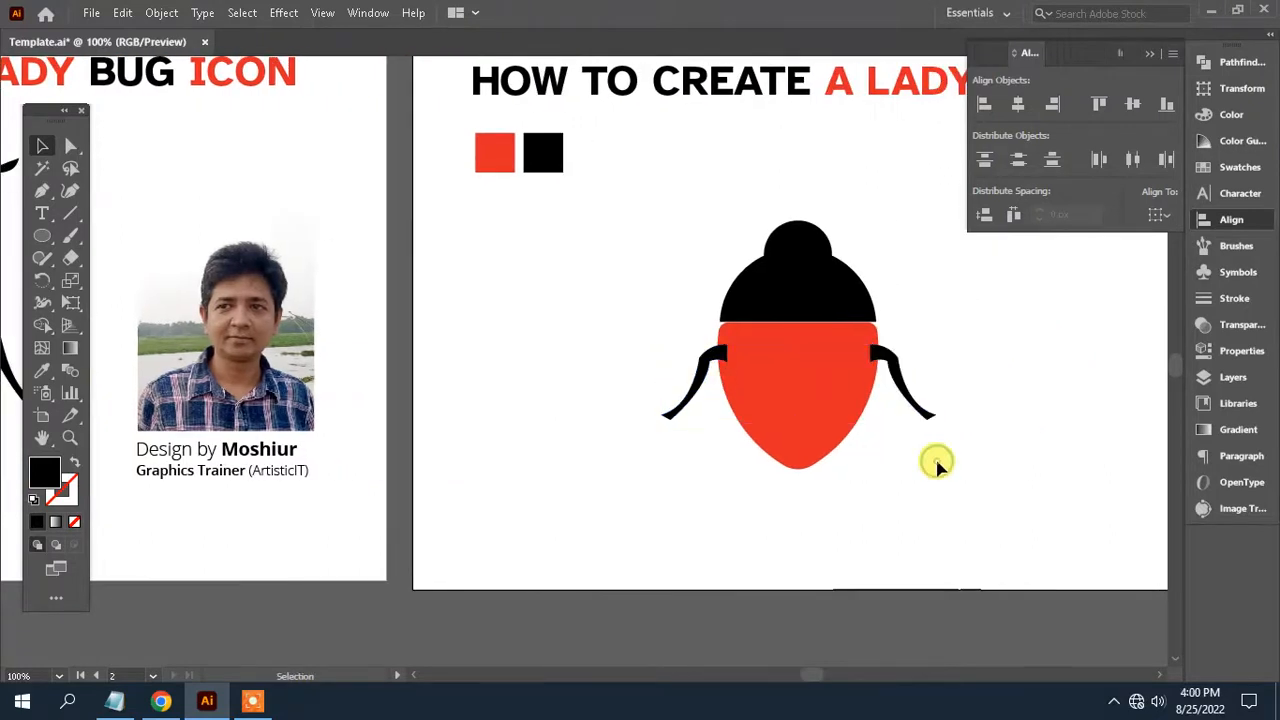
- Start a hind leg outline with the Pen tool left of the ladybug, with a short vertical edge and downward curve, and no fill
key(space)
drag(871, 451, 886, 432)
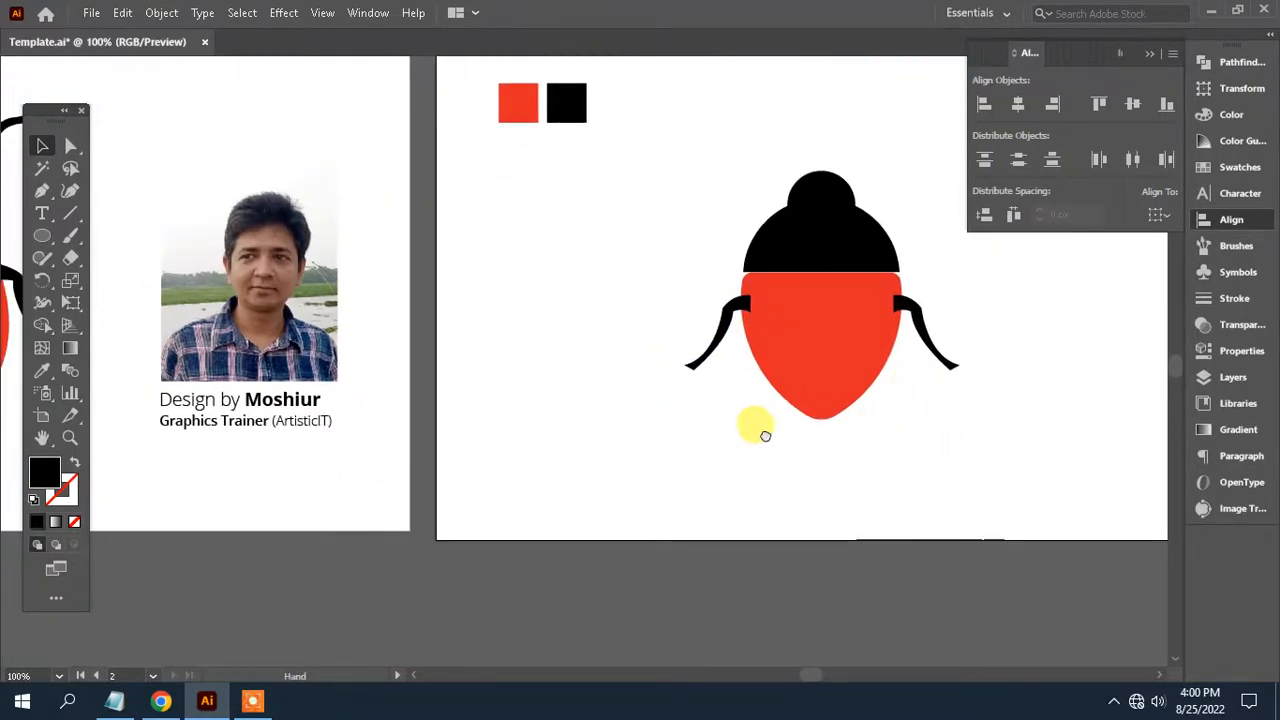
drag(763, 434, 918, 433)
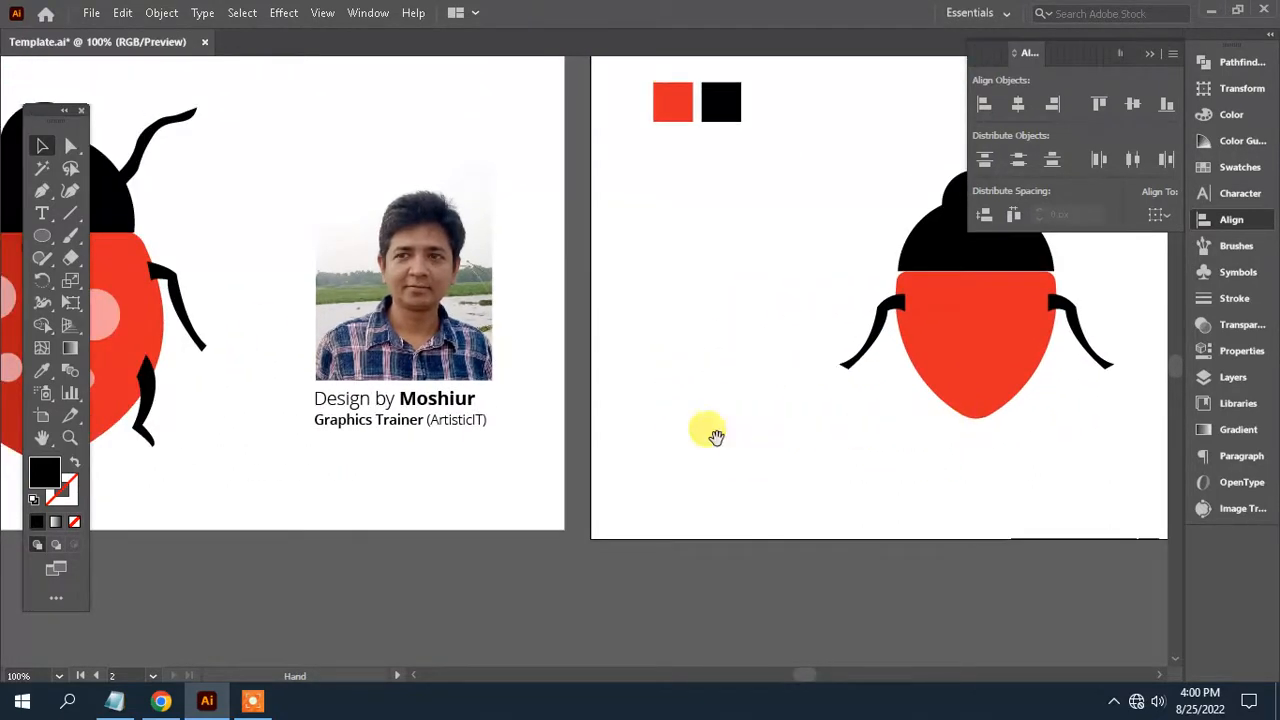
click(43, 193)
key(space)
drag(556, 361, 568, 351)
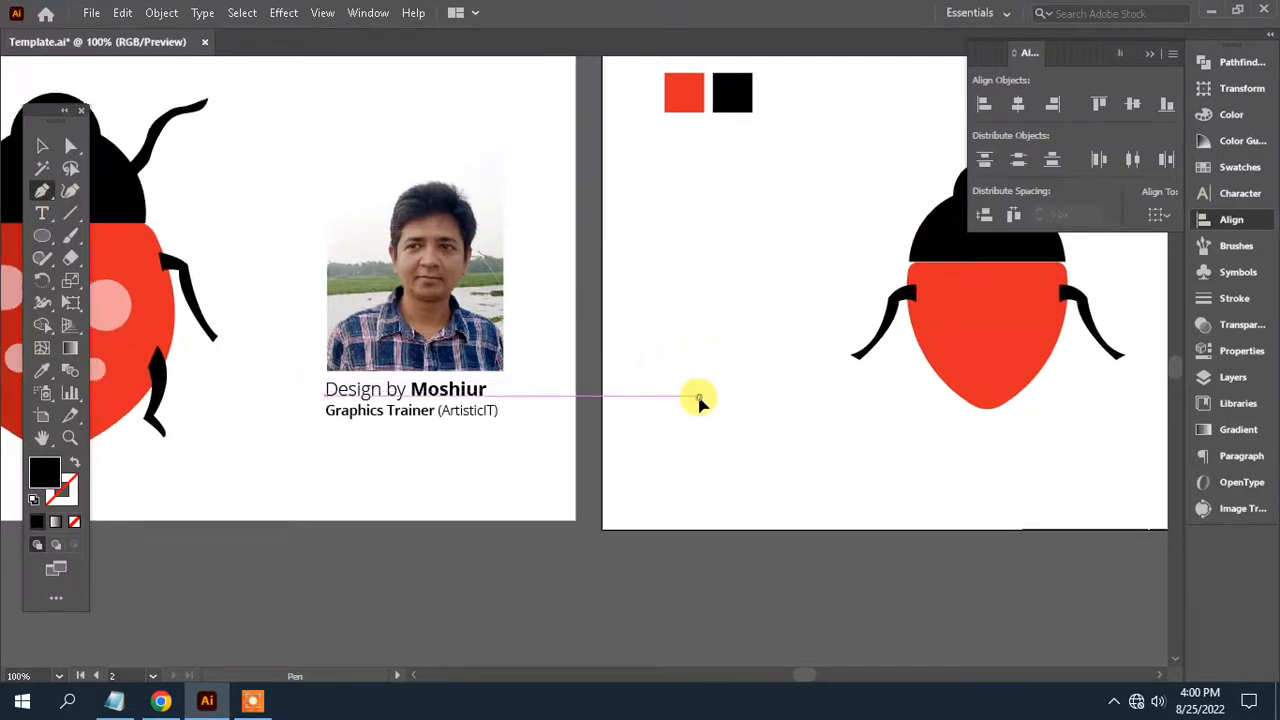
click(699, 397)
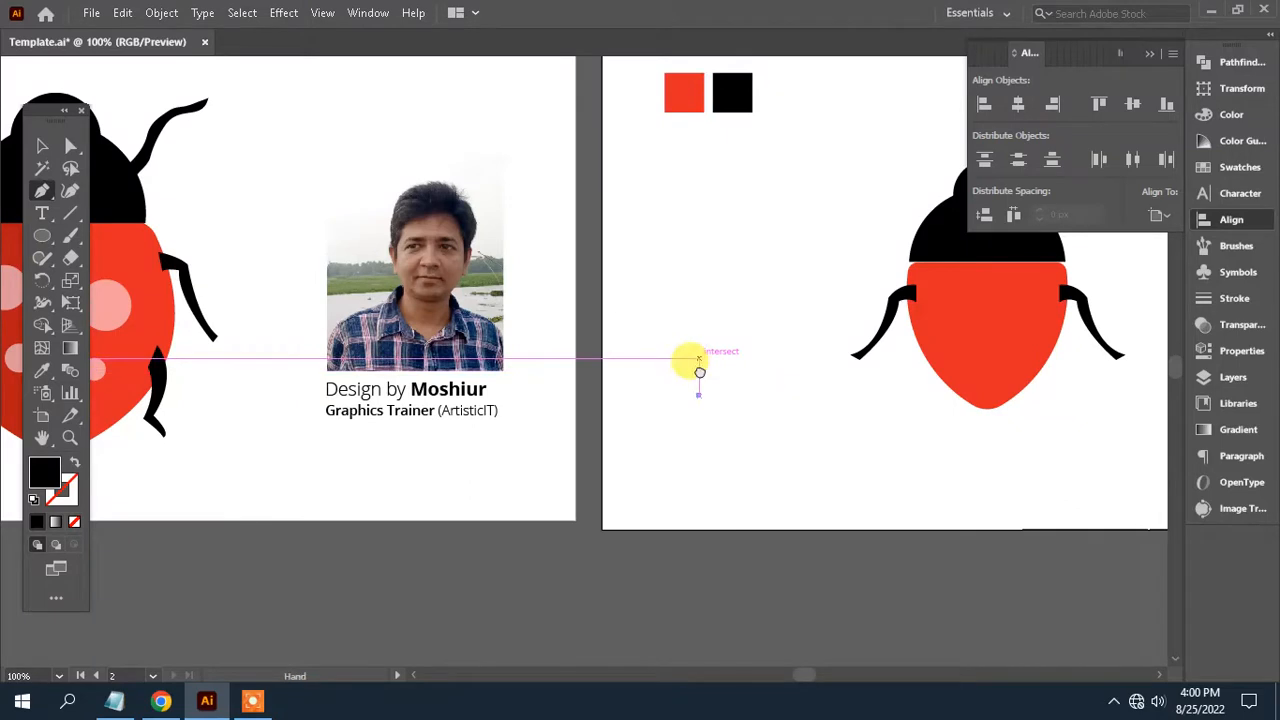
drag(699, 372, 699, 352)
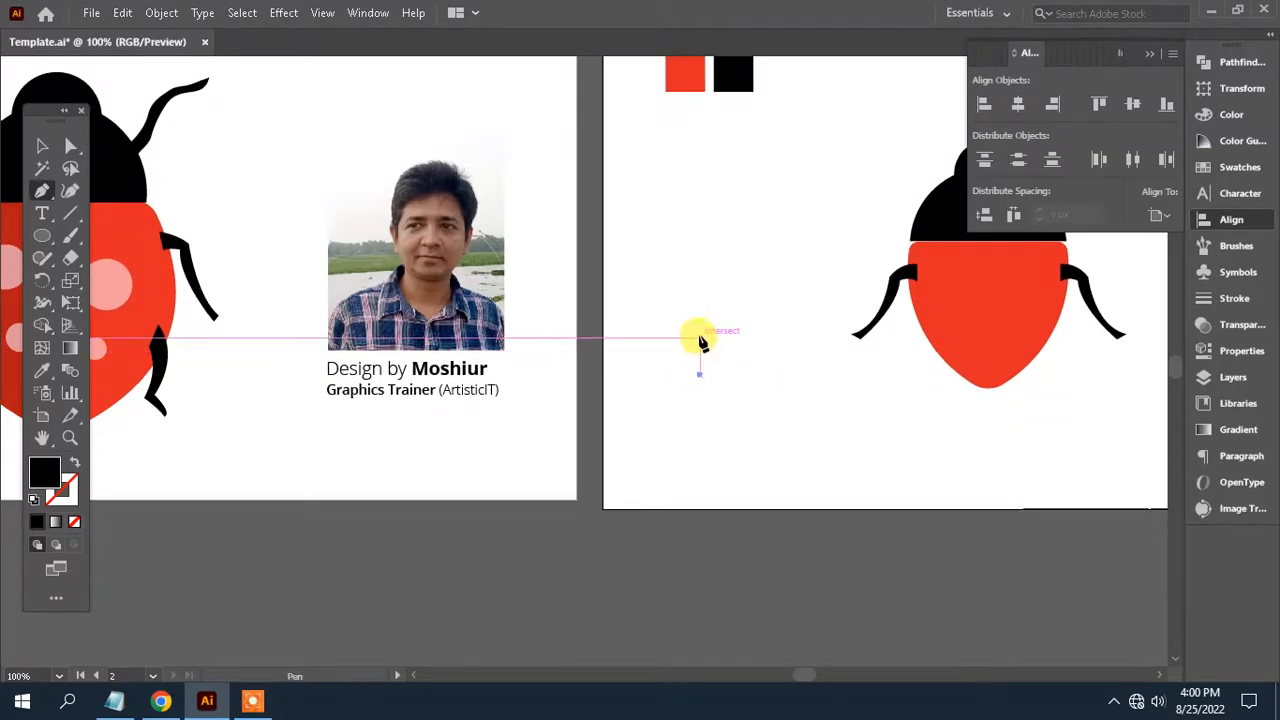
click(699, 339)
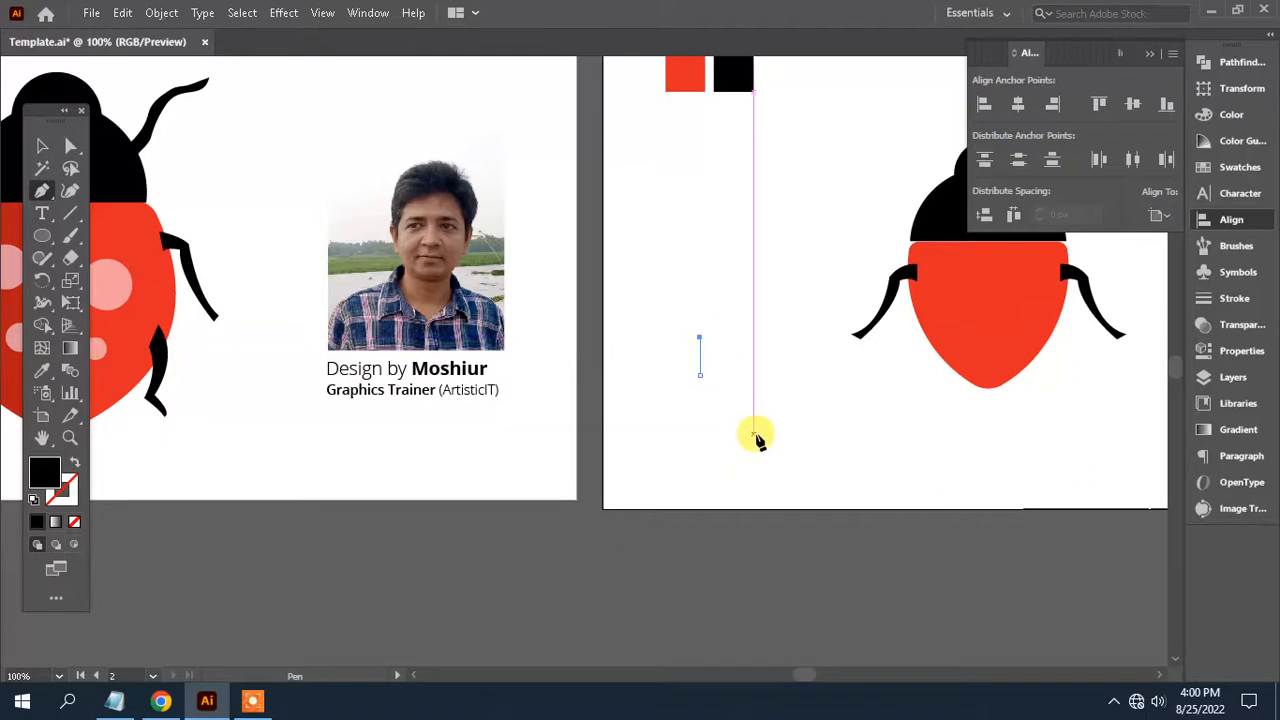
drag(753, 433, 760, 500)
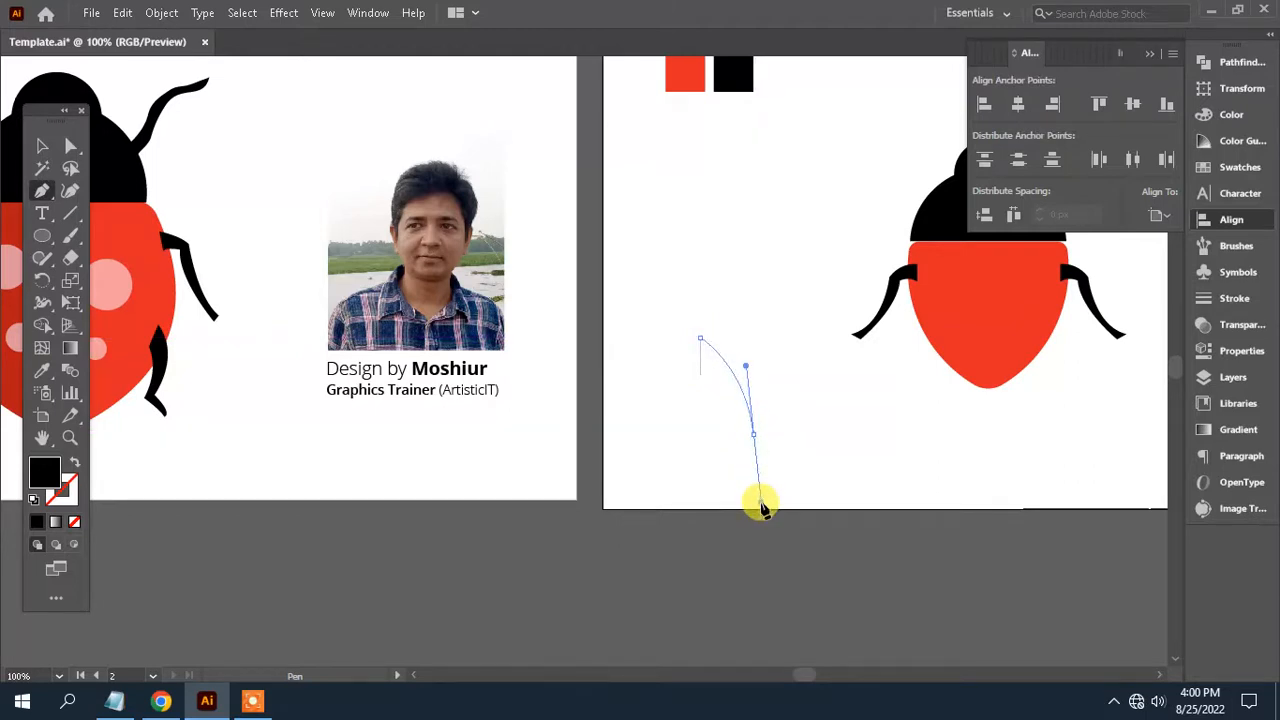
drag(761, 506, 760, 502)
click(74, 521)
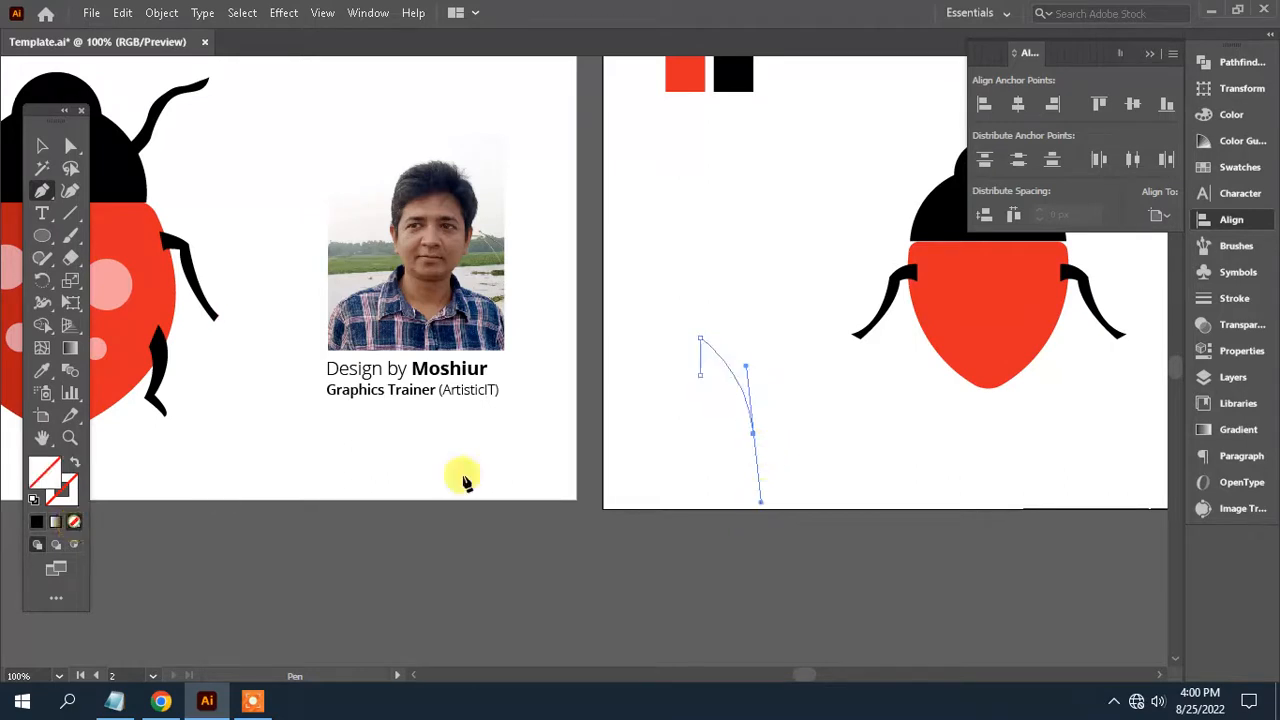
- Extend the hind leg outline into a pointed foot, curve it back to its start, and fill it with the black swatch using the Eyedropper
click(753, 434)
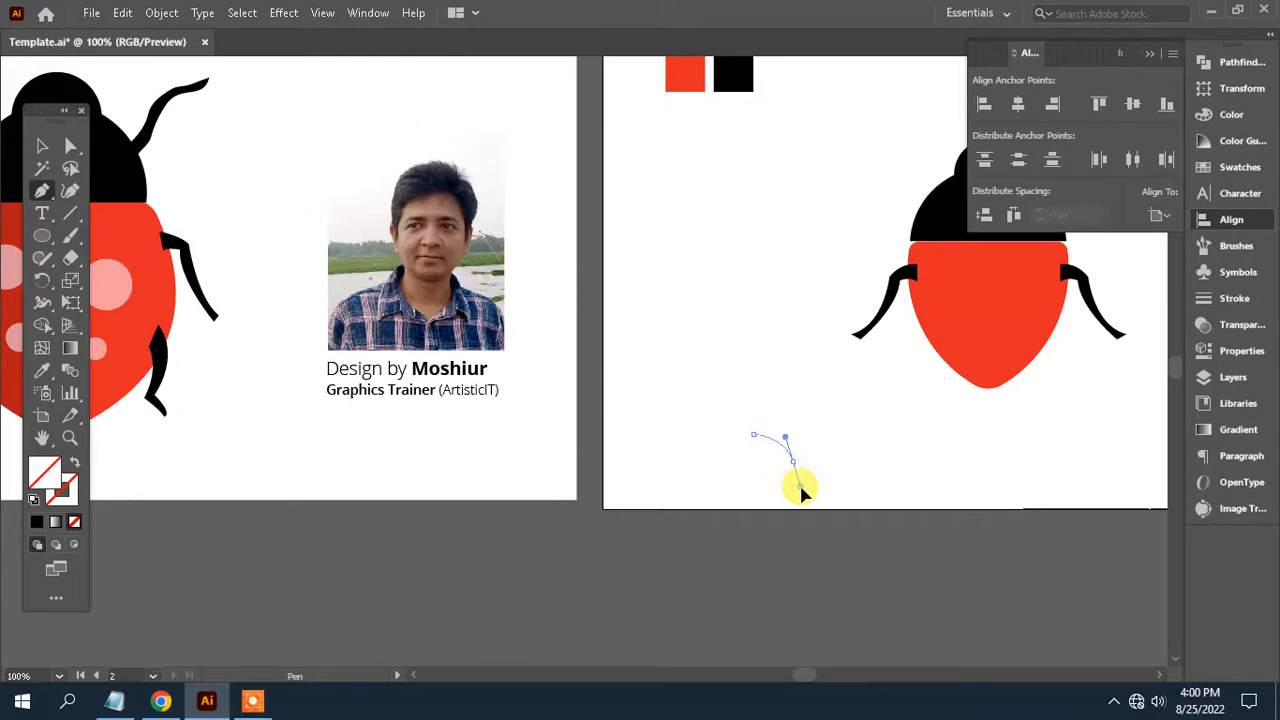
click(791, 462)
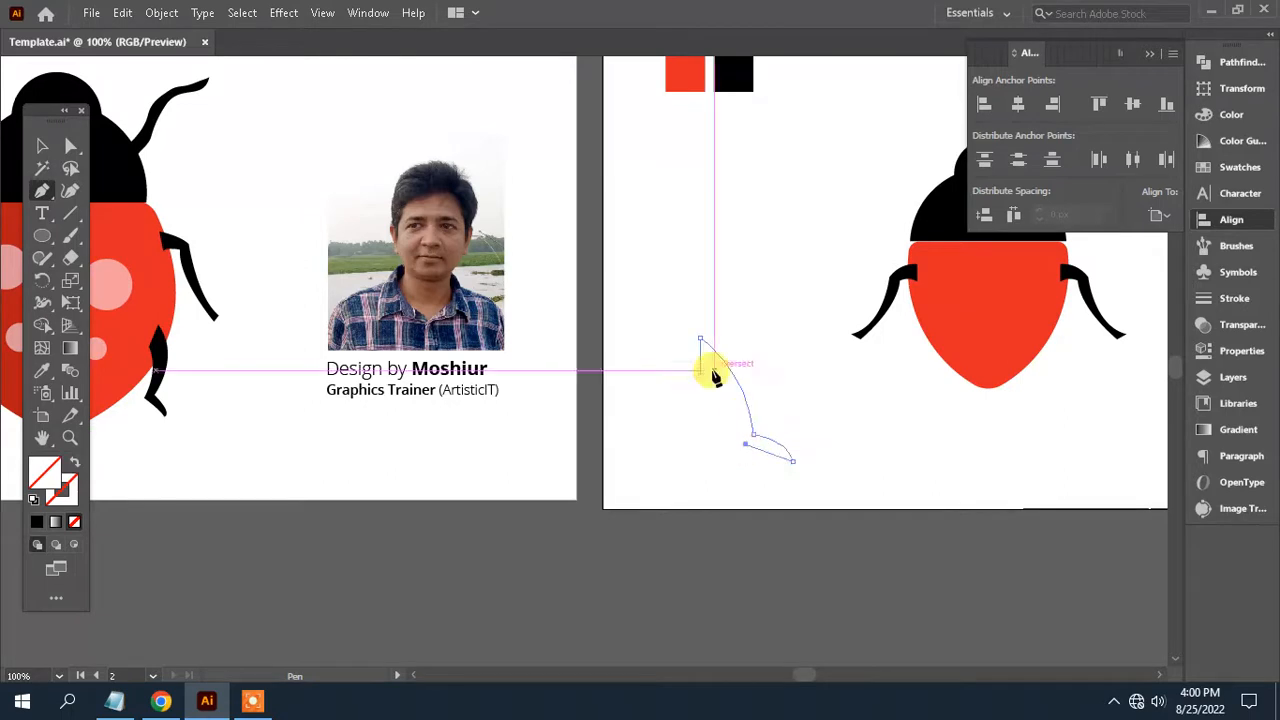
drag(669, 373, 662, 370)
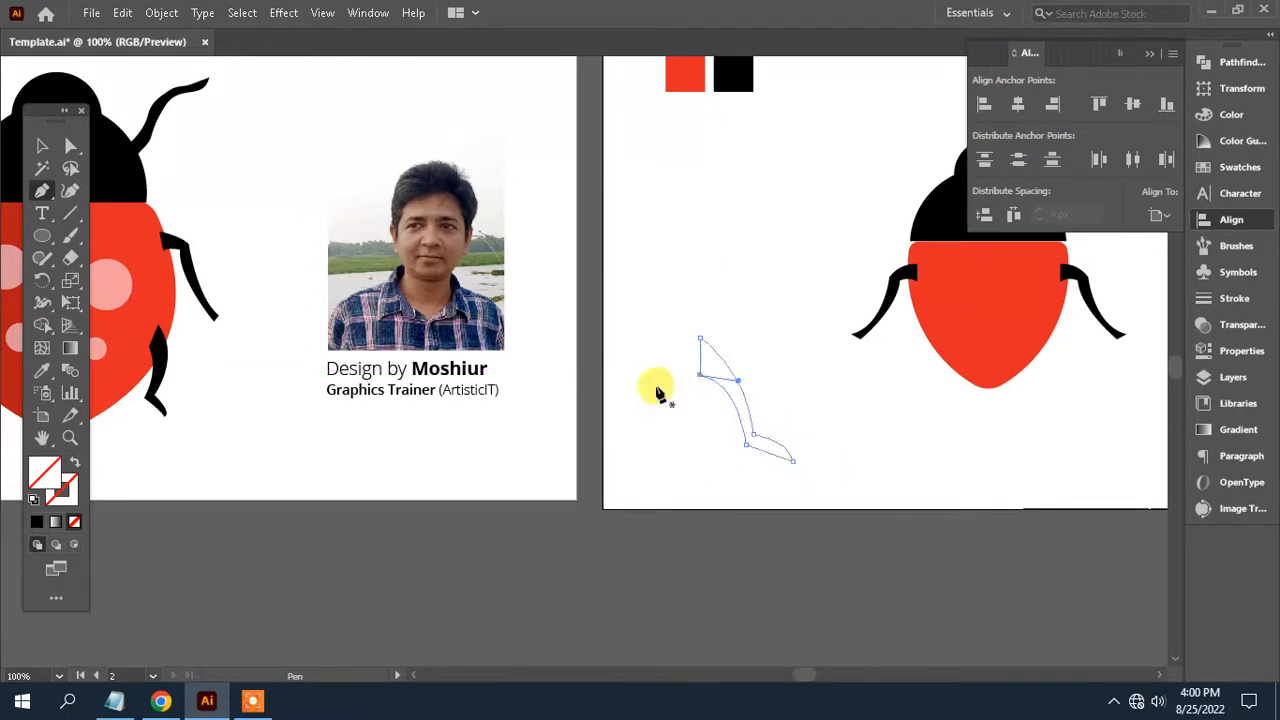
click(42, 371)
key(space)
drag(794, 176, 510, 276)
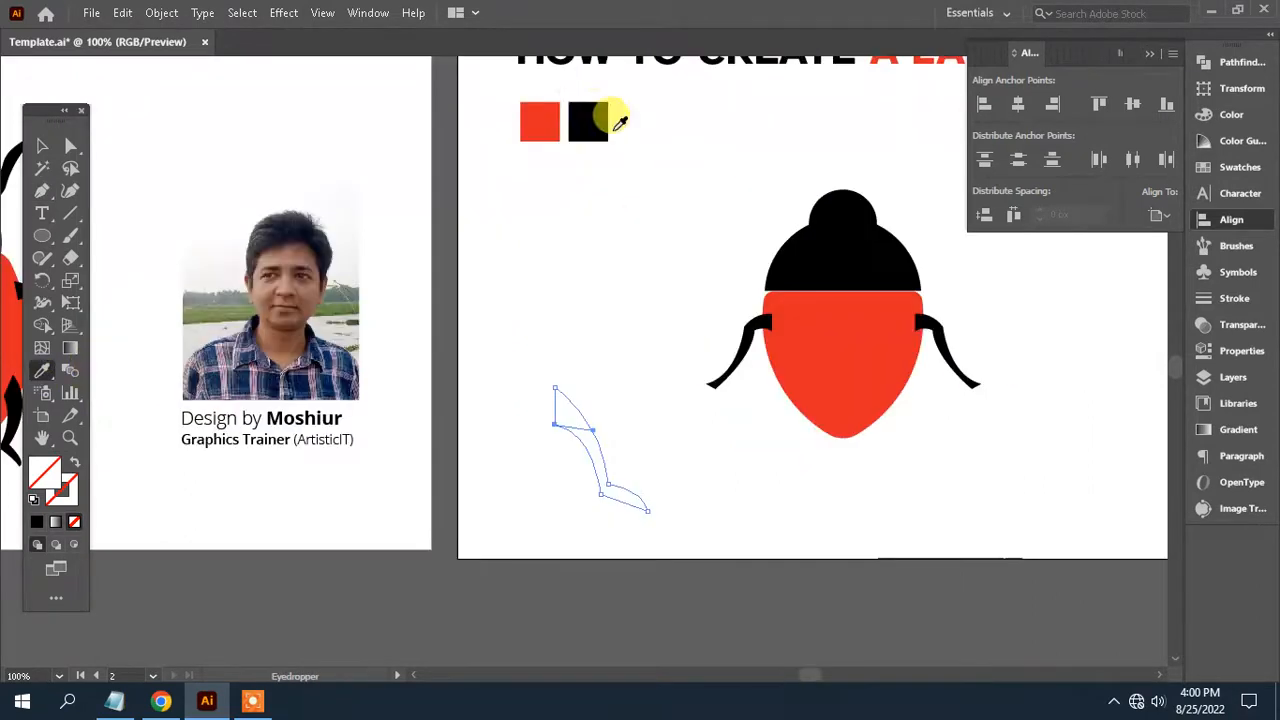
click(592, 126)
- Move the hind leg onto the red body's lower right edge and scale it down to roughly half size
click(35, 145)
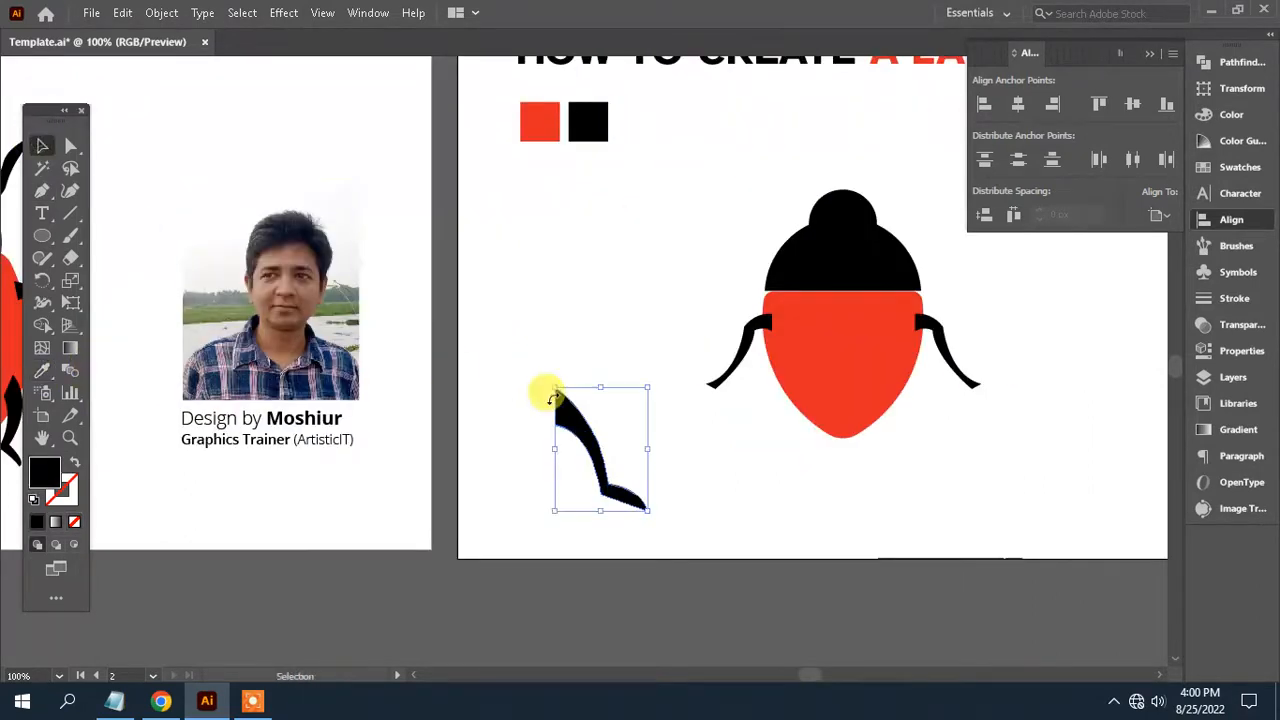
drag(568, 422, 880, 395)
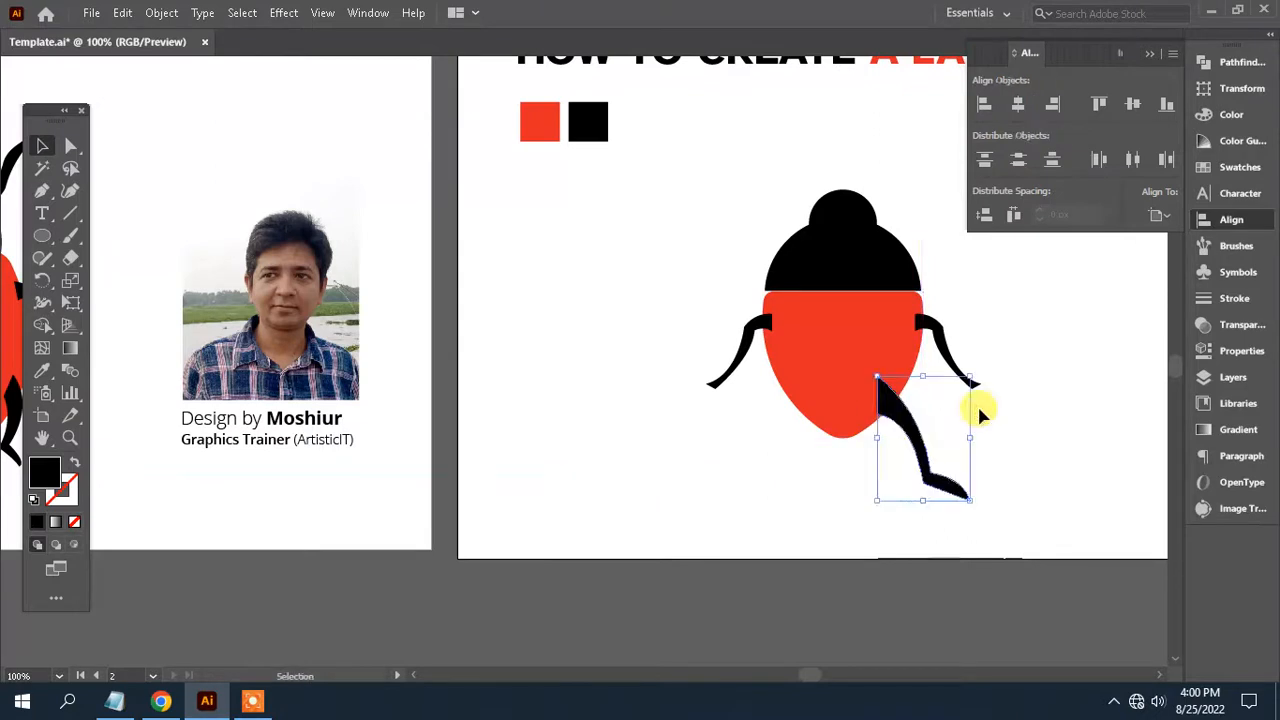
drag(970, 375, 875, 385)
click(986, 486)
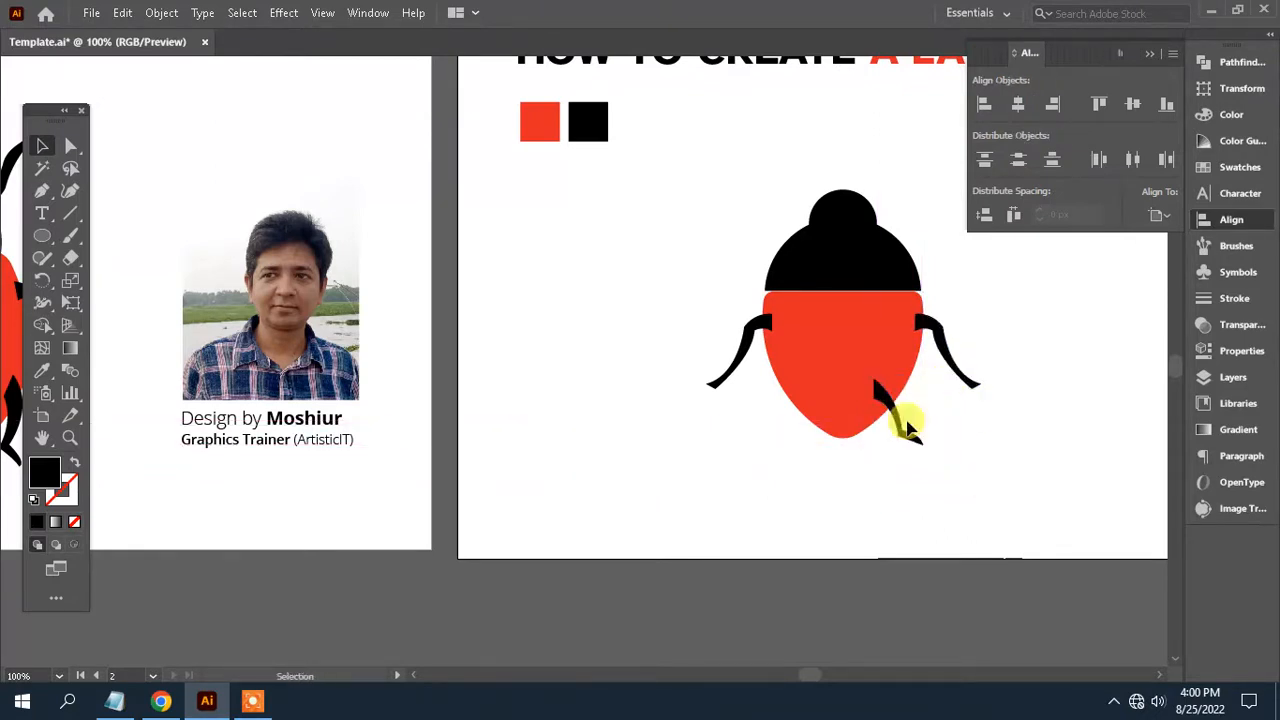
- Duplicate the hind leg to the body's lower left side, reflect the copy across the vertical axis, and shift it slightly outward
drag(910, 432, 797, 423)
click(165, 13)
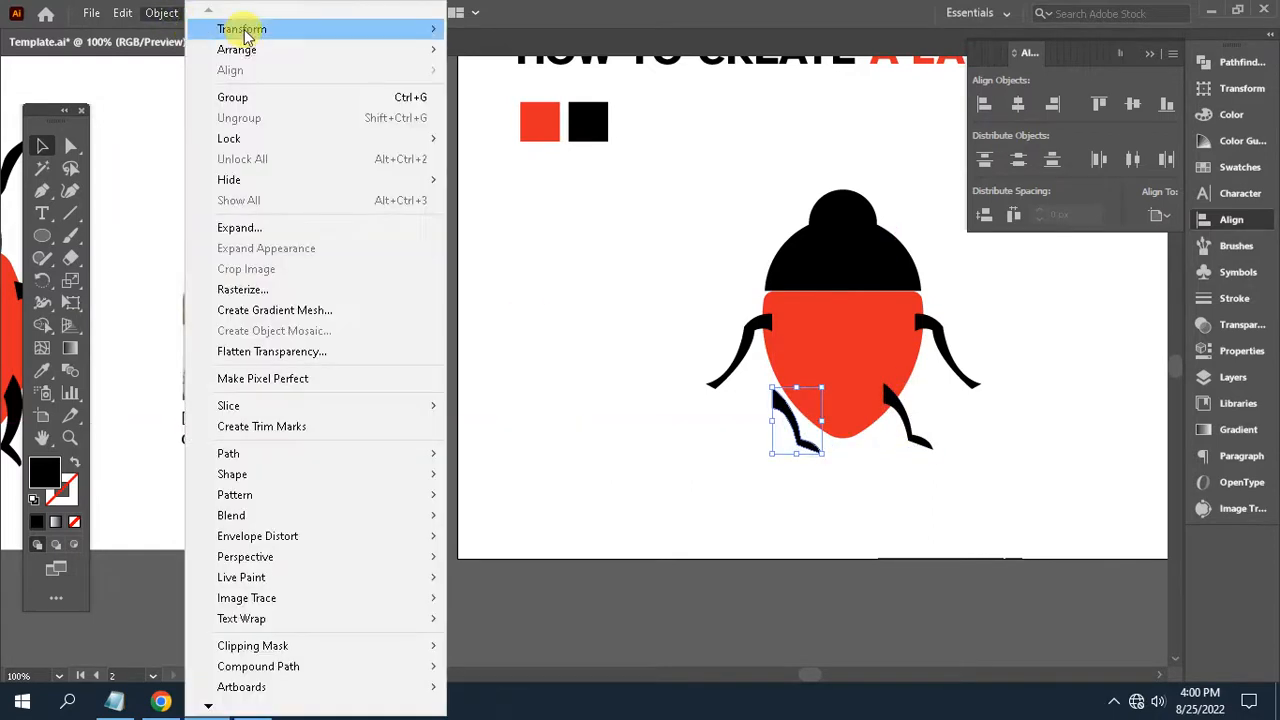
mouse_move(300, 29)
click(515, 105)
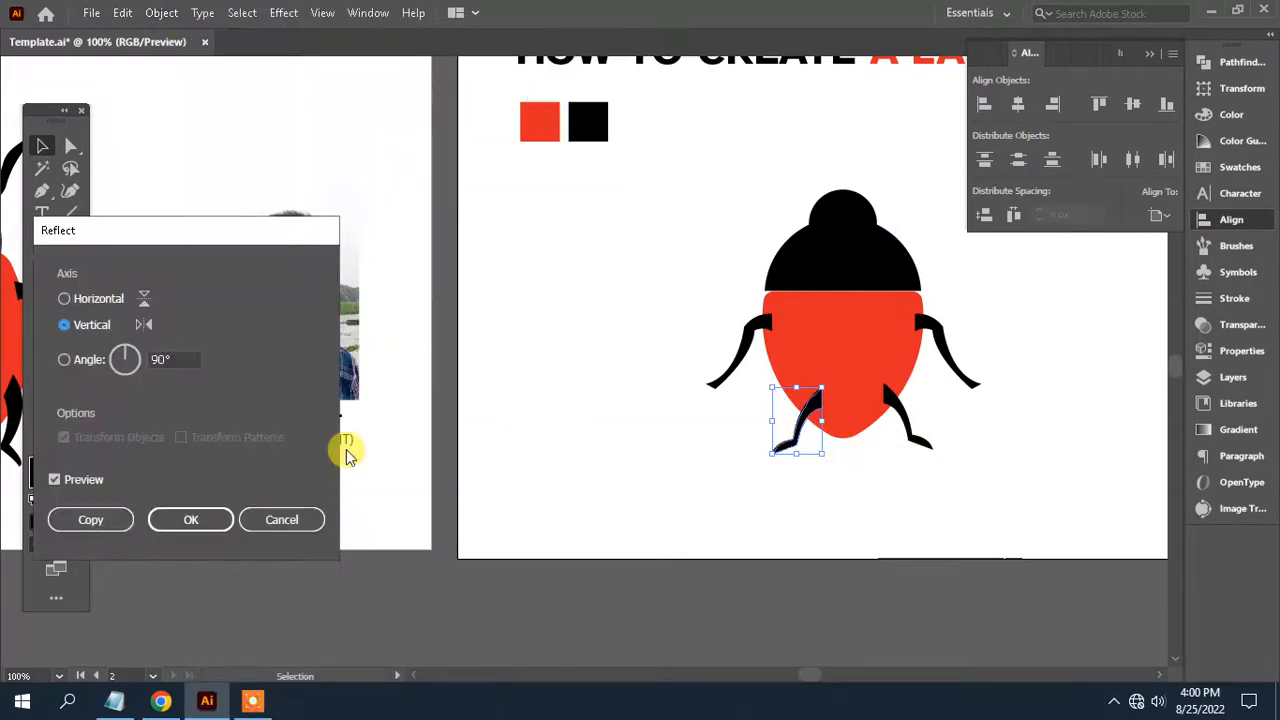
click(192, 520)
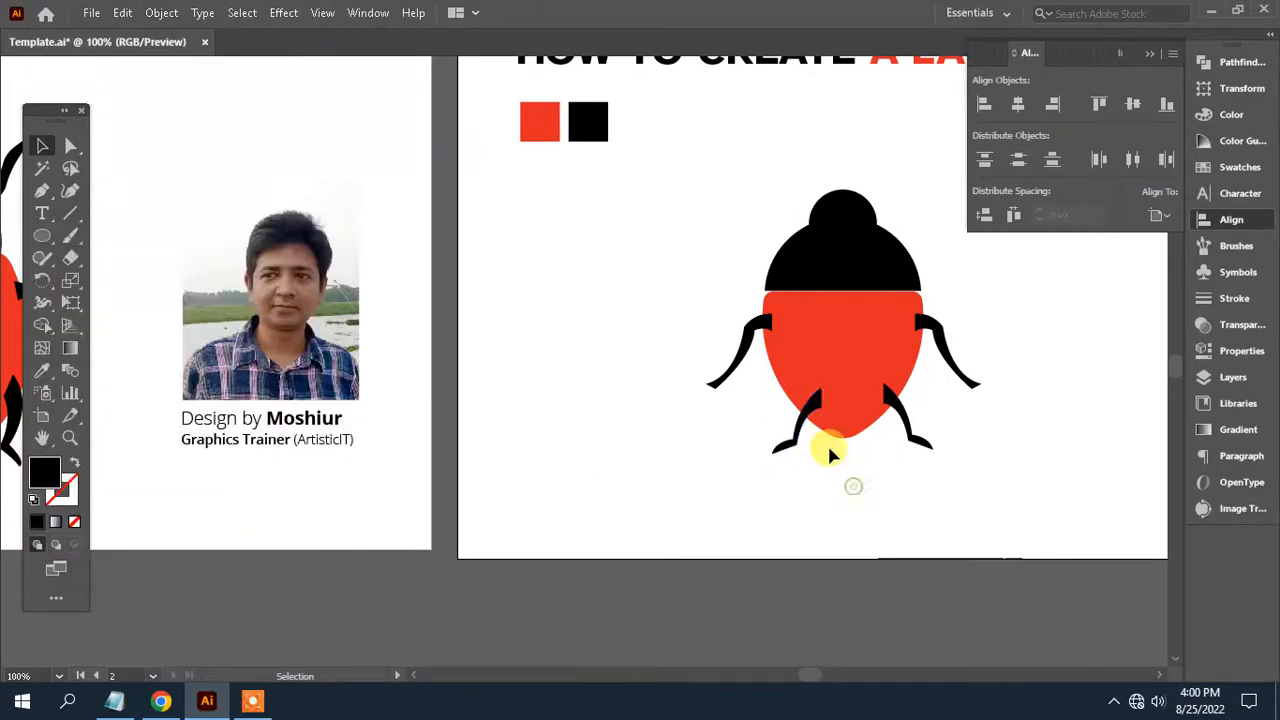
drag(810, 408, 807, 408)
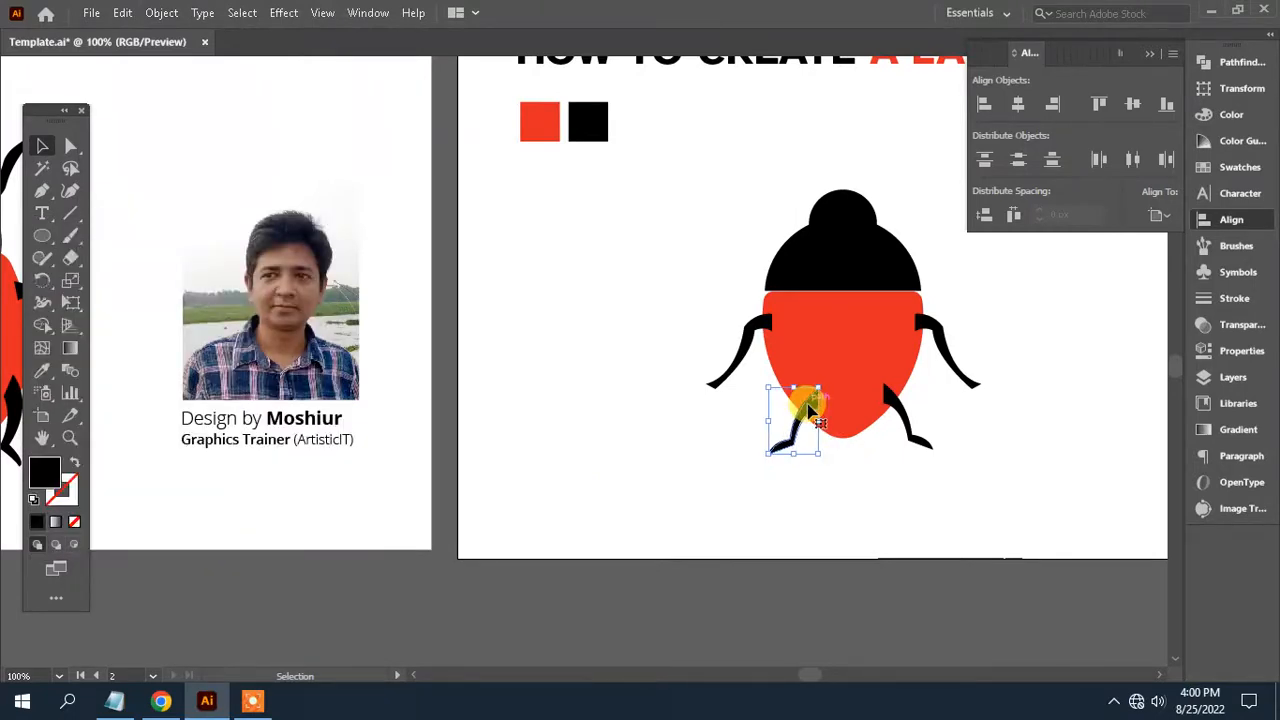
- Nudge the mirrored hind leg outward onto the red body's lower left edge
key(Left)
key(Left)
key(Left)
key(Left)
key(Left)
key(Left)
key(Left)
key(Left)
key(Left)
key(Left)
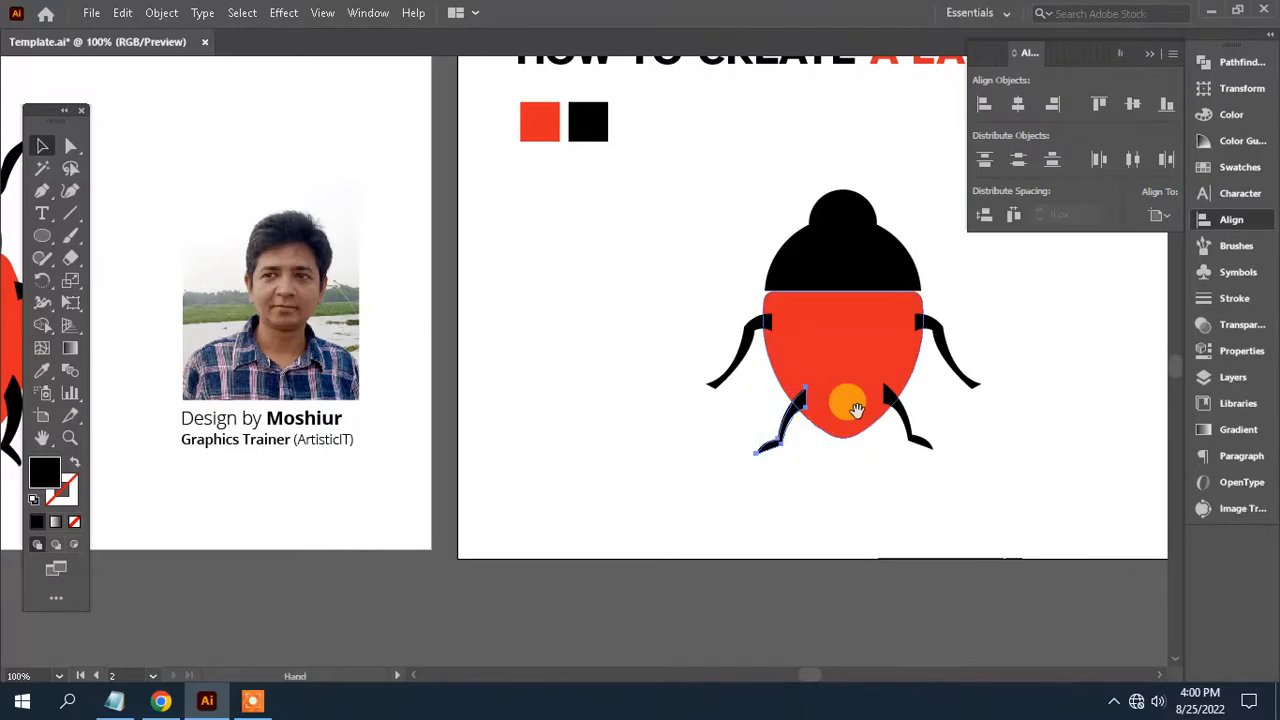
drag(871, 441, 749, 485)
click(886, 509)
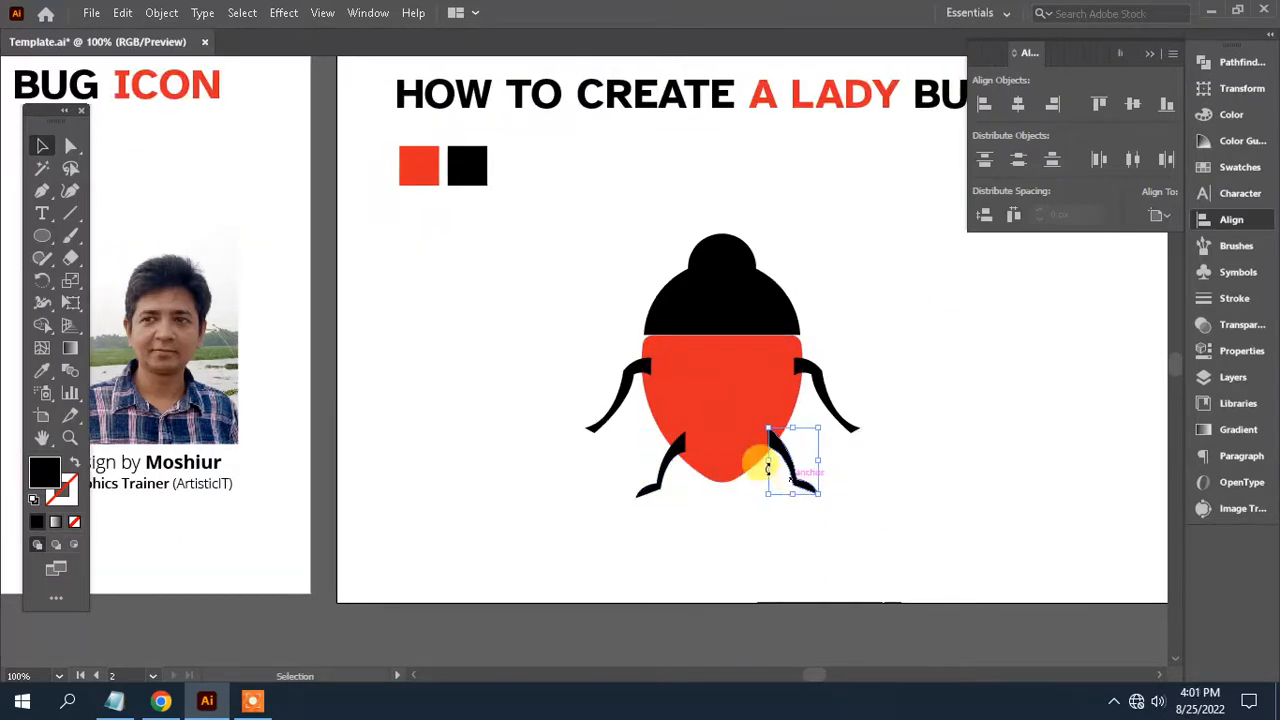
click(677, 451)
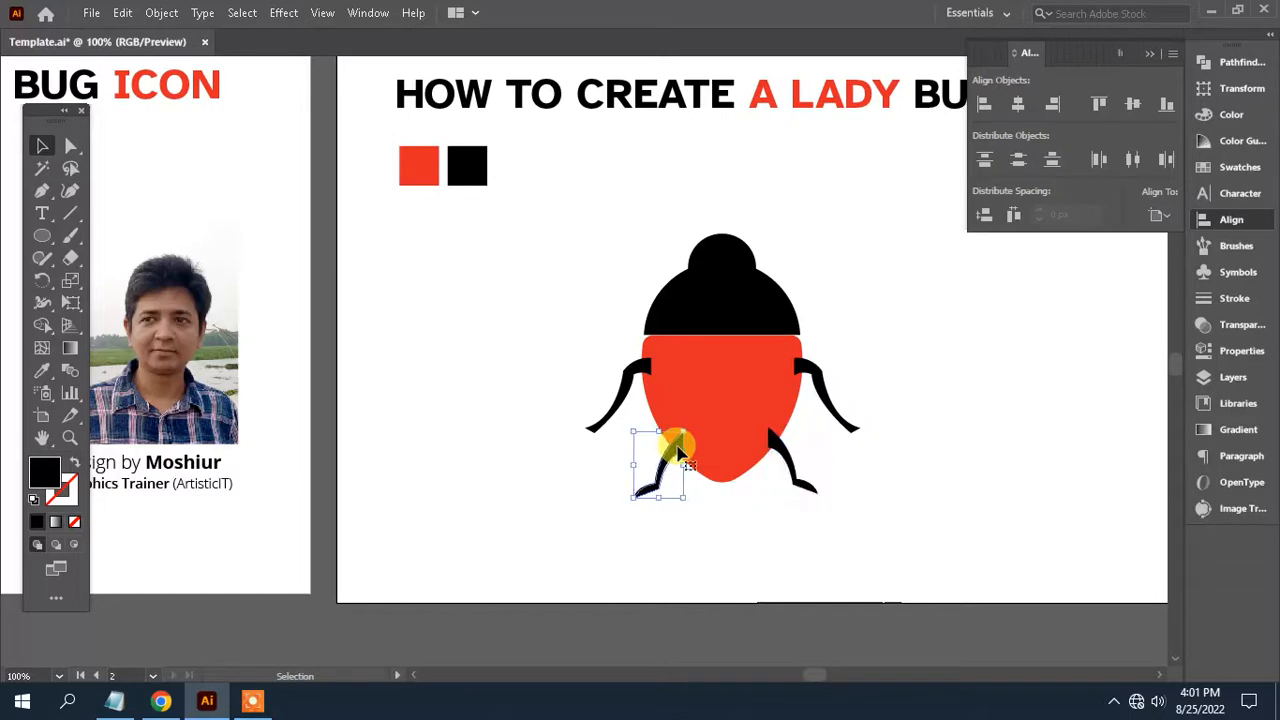
drag(700, 443, 850, 434)
- Reshape the inner curve of the right hind leg with Direct Selection so its upper part tapers smoothly into the foot
key(ctrl+equal)
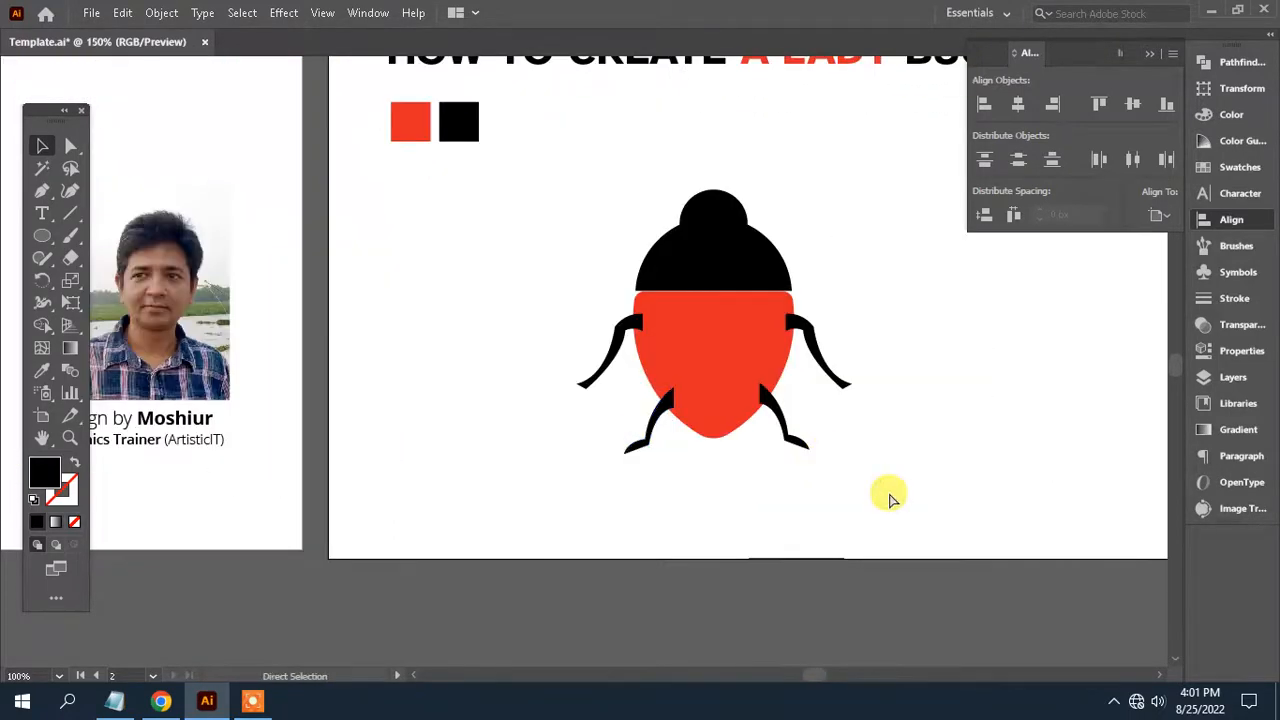
key(ctrl+equal)
drag(886, 491, 543, 423)
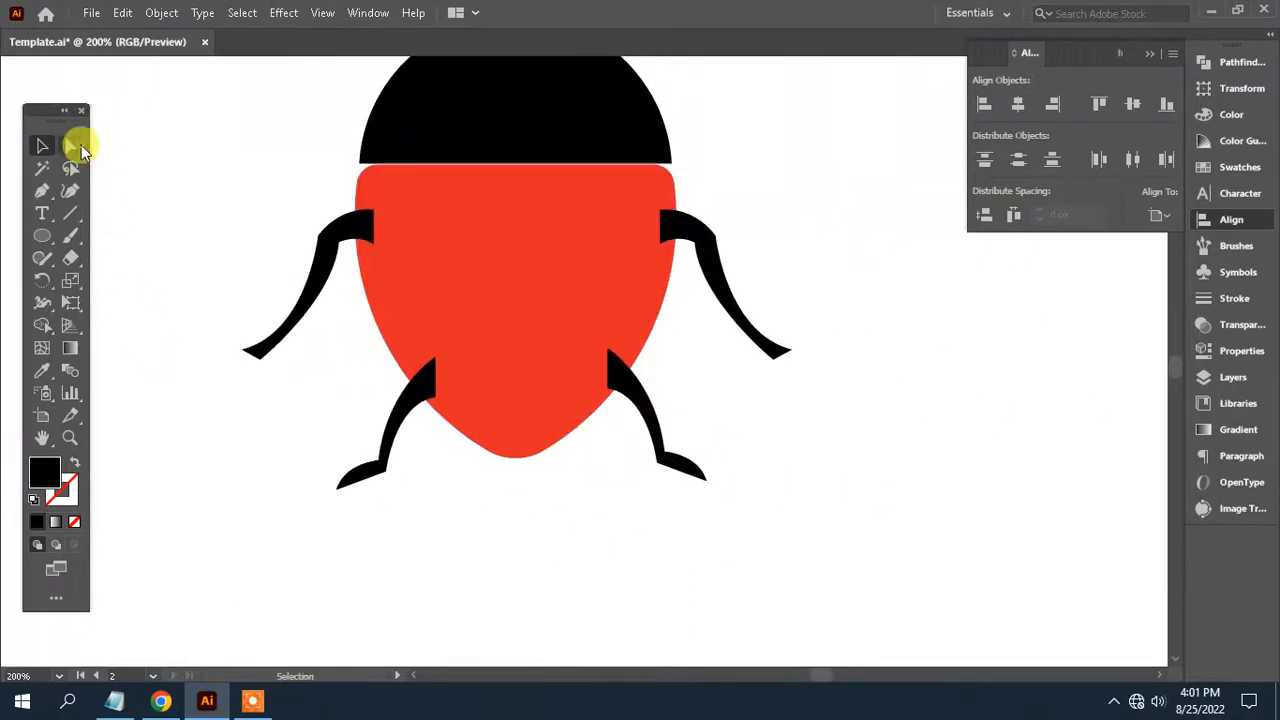
click(78, 147)
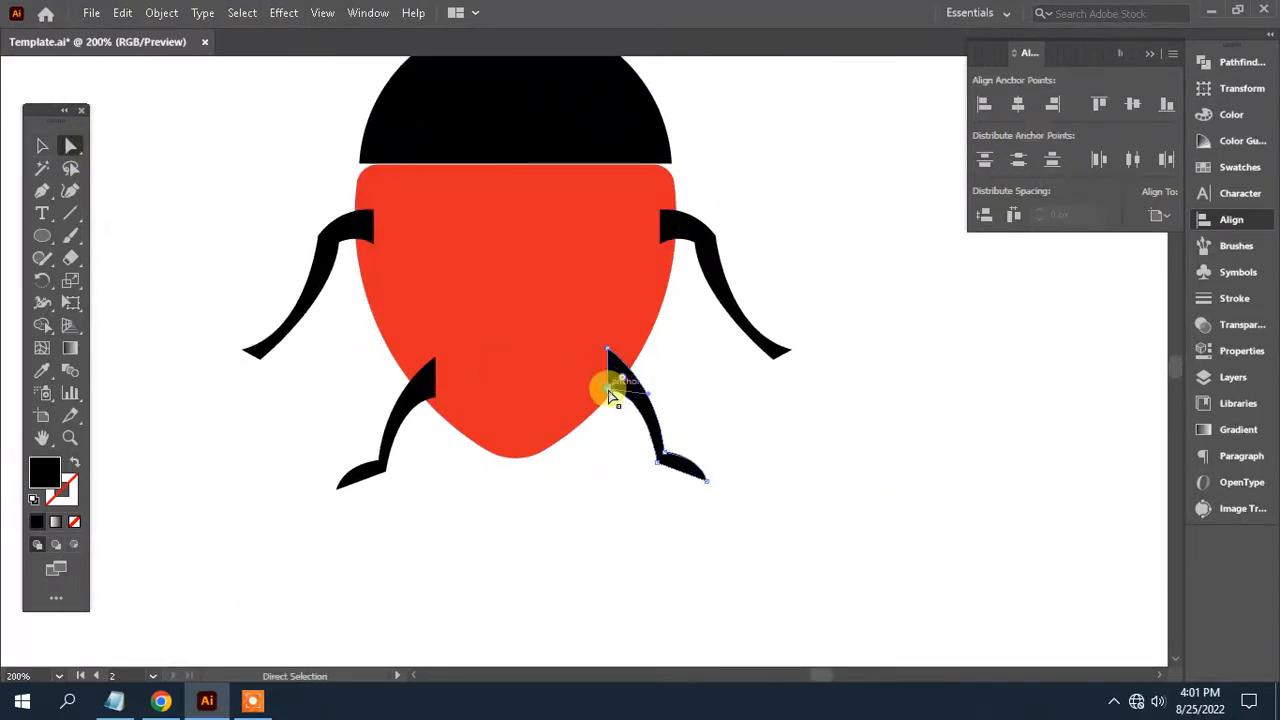
click(609, 393)
drag(650, 400, 648, 422)
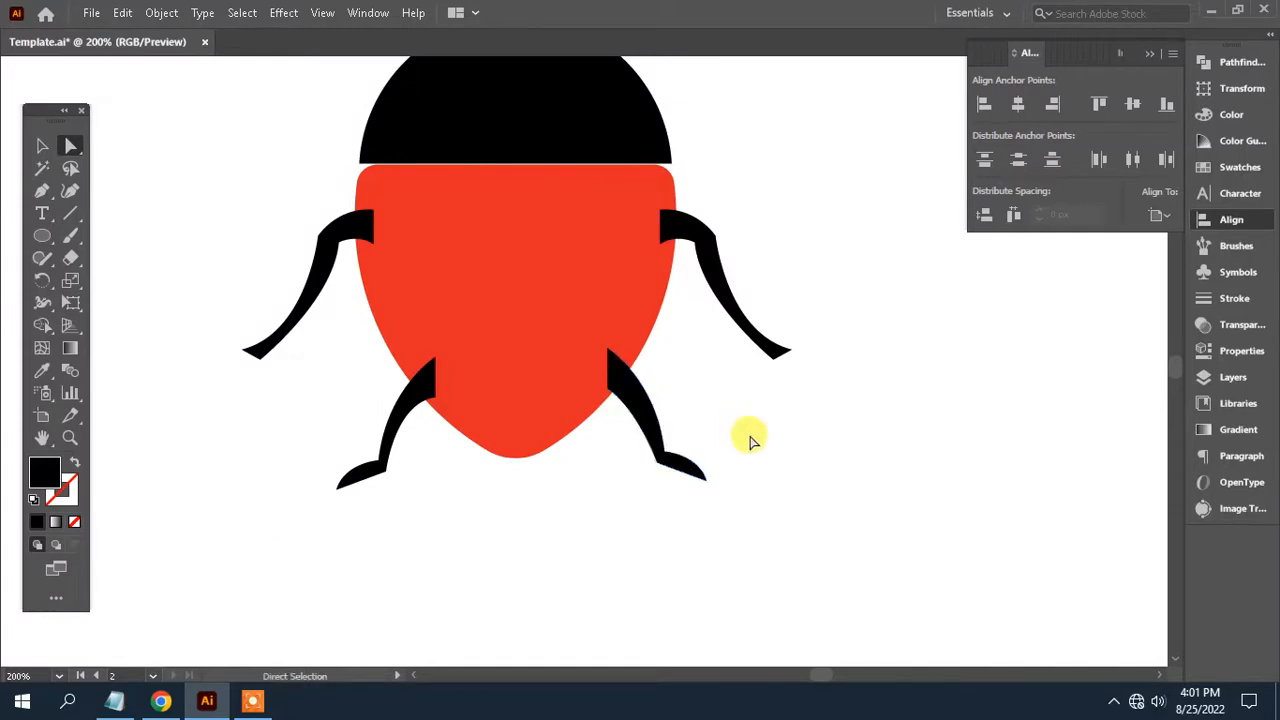
- Delete the left hind leg and leave nothing selected
key(space)
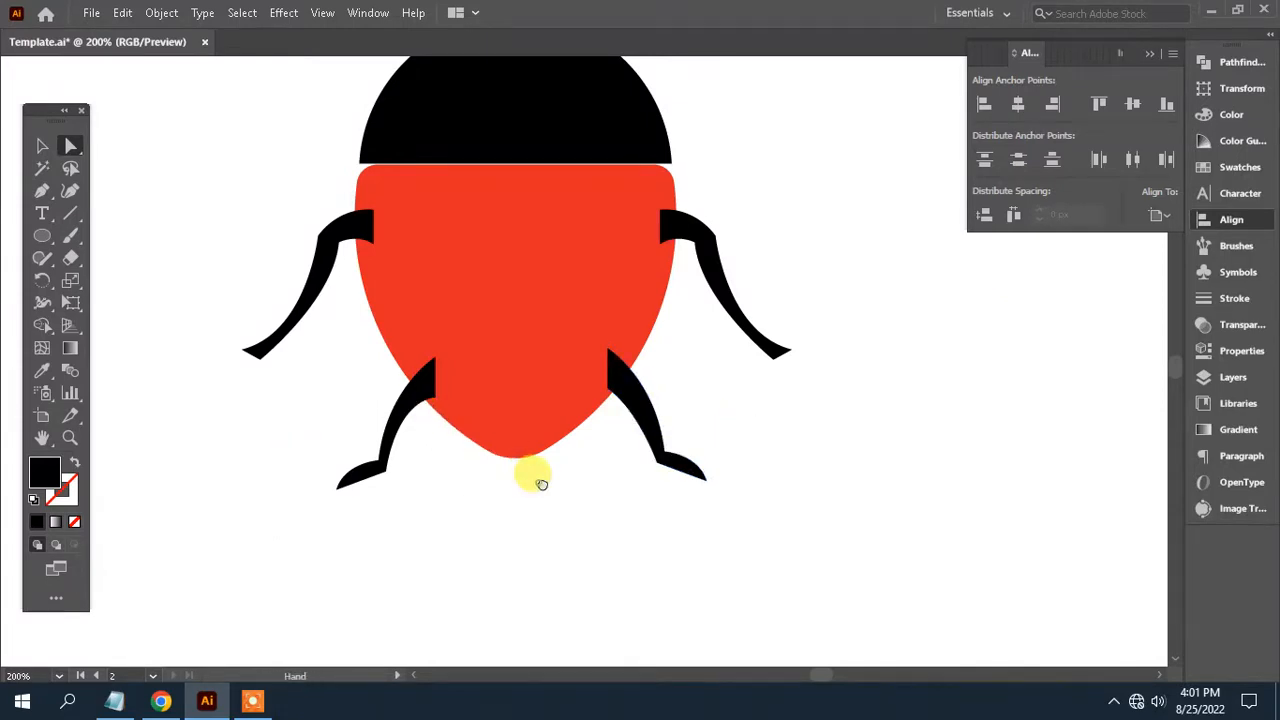
drag(540, 484, 592, 504)
click(42, 146)
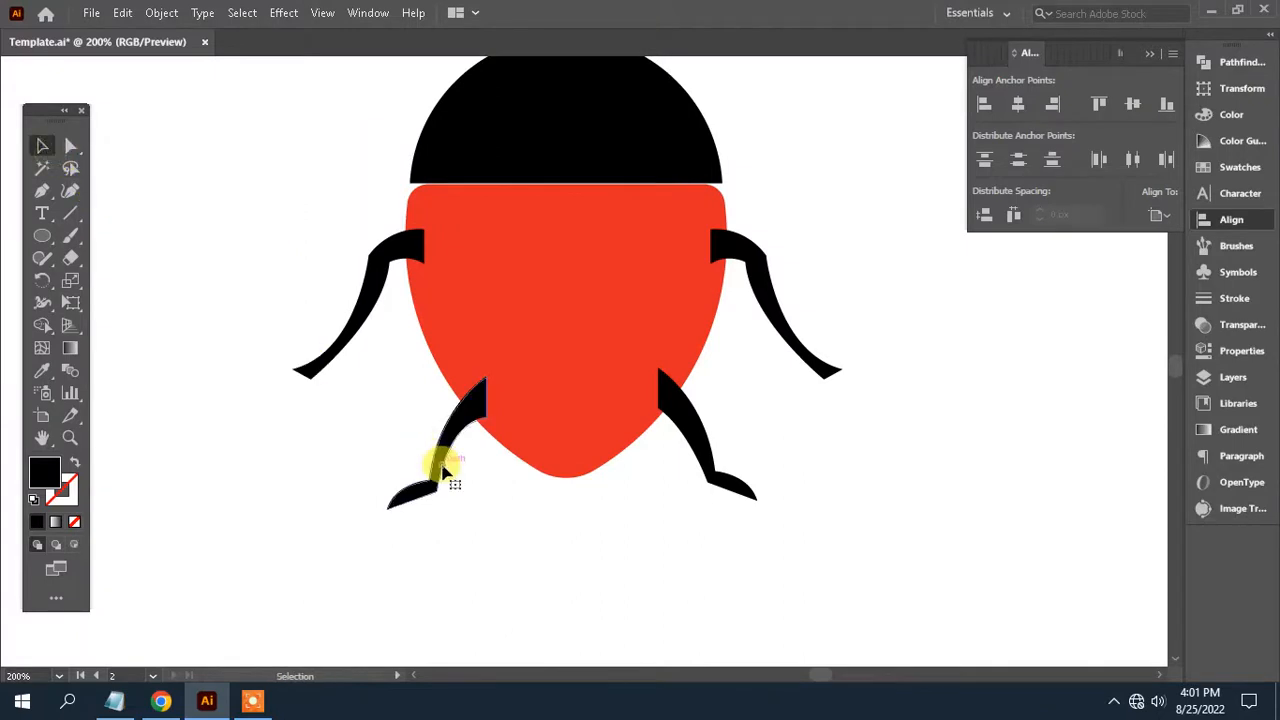
click(446, 470)
key(Delete)
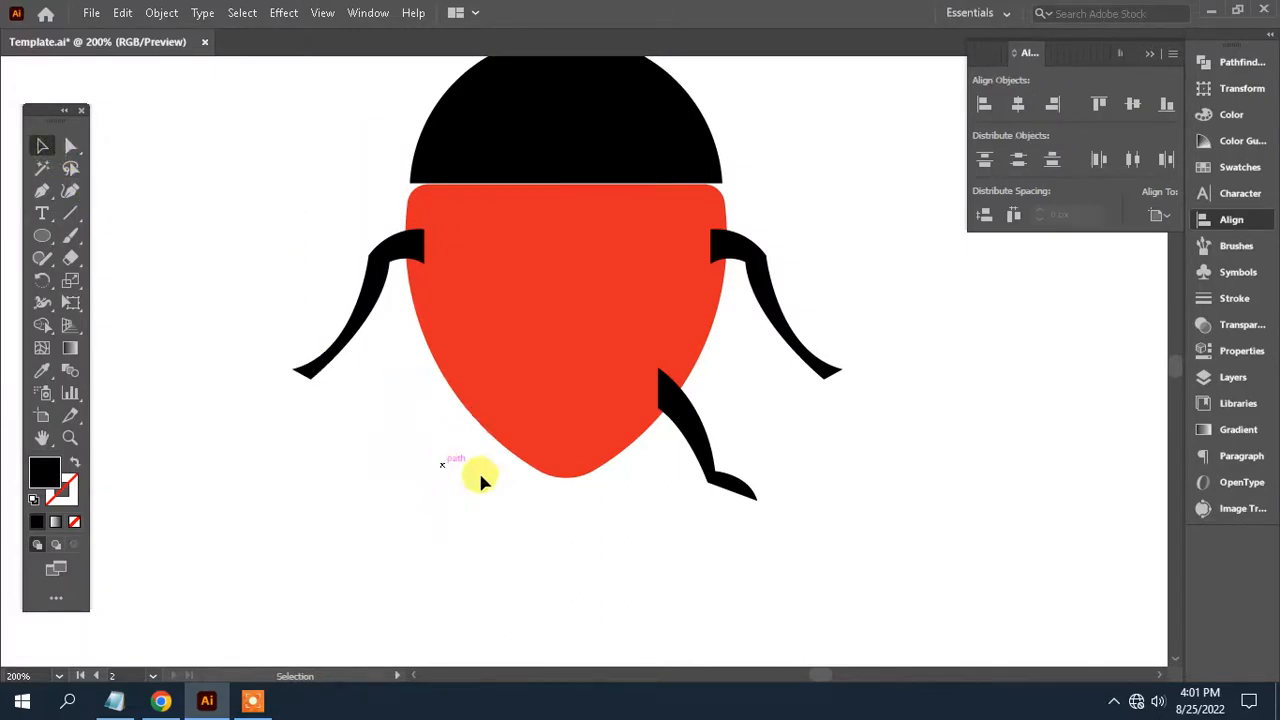
click(697, 430)
click(71, 146)
click(488, 584)
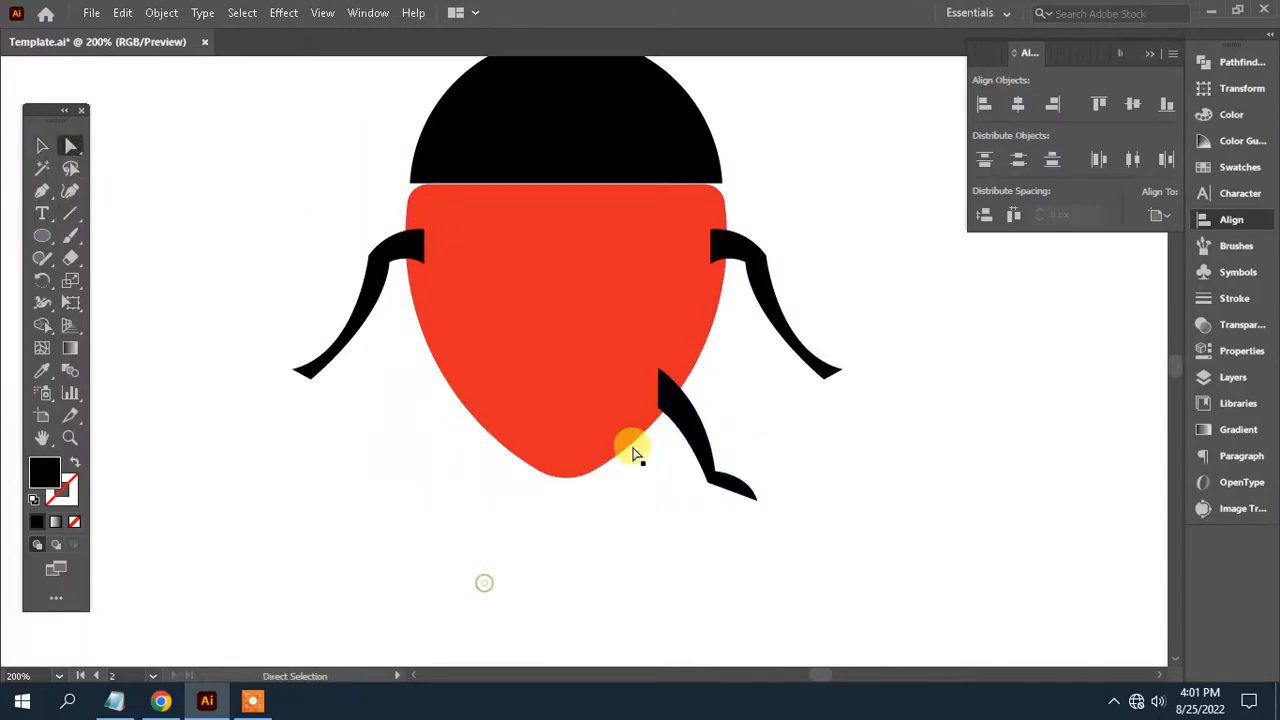
- Duplicate the reshaped right hind leg to the body's lower left side and reflect the copy across the vertical axis
click(42, 146)
click(686, 423)
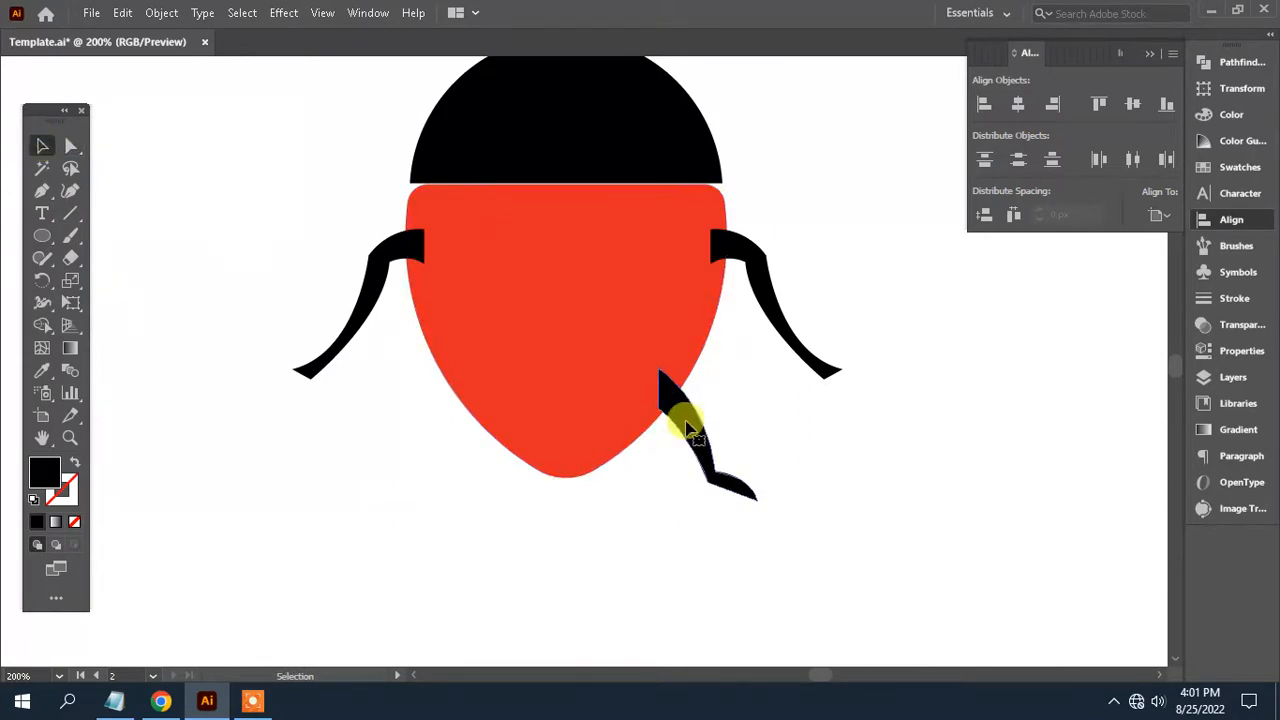
drag(684, 407, 444, 413)
click(161, 12)
mouse_move(330, 30)
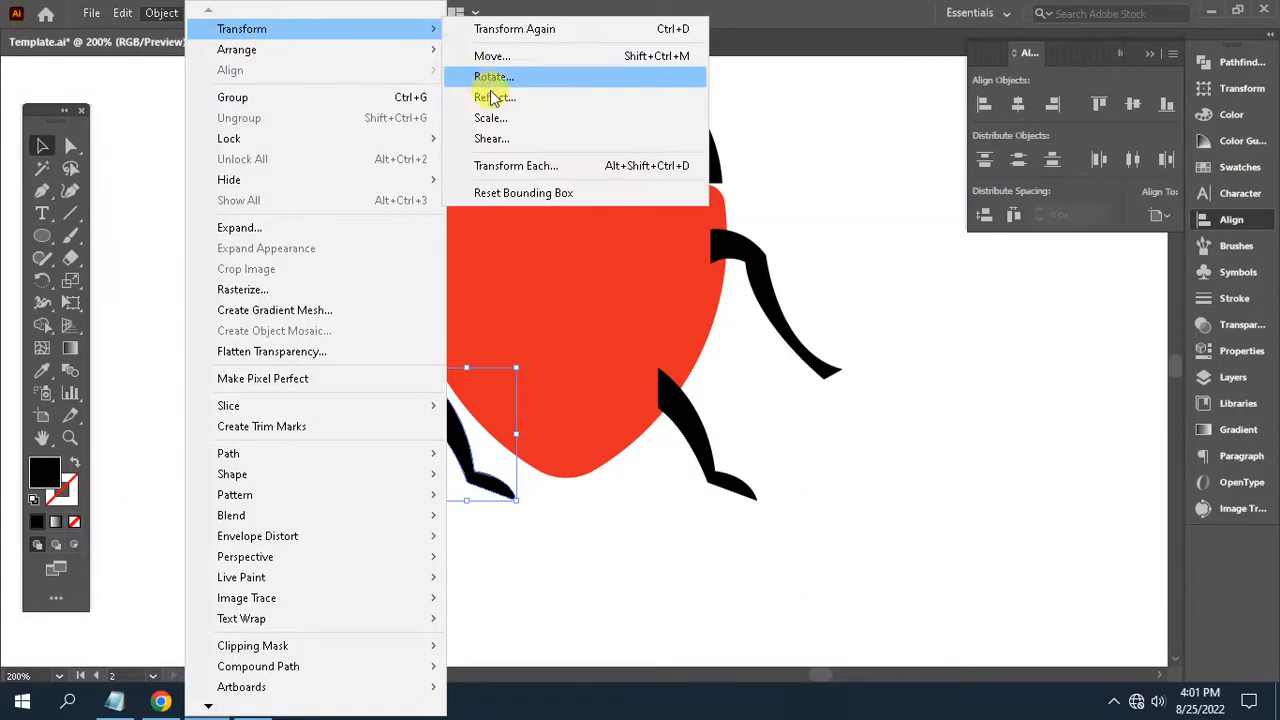
click(498, 98)
click(224, 520)
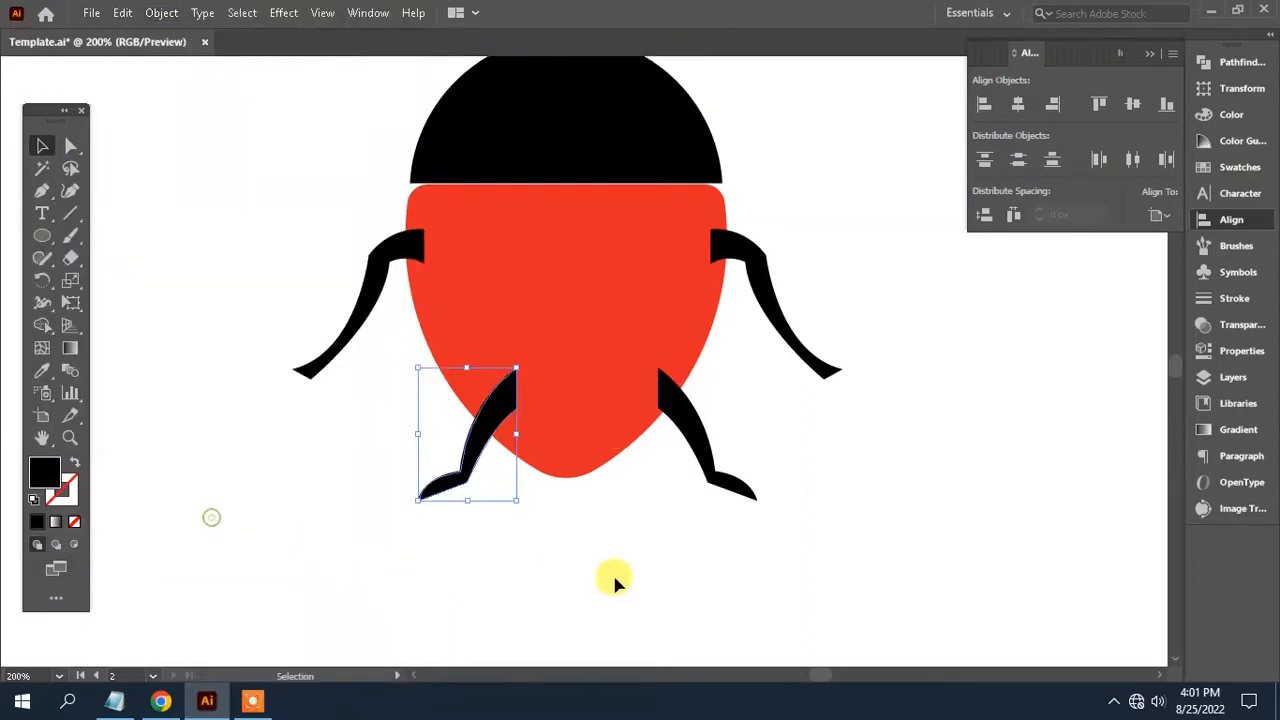
- Nudge the reflected hind leg horizontally until it overlaps the body's lower left edge as a mirror of the right one
key(Left)
key(Left)
key(Left)
key(Left)
key(Left)
key(Left)
key(Left)
key(Left)
key(Left)
key(Left)
key(Left)
key(Left)
key(Left)
key(Left)
key(Left)
key(Left)
key(Left)
key(Left)
key(Left)
key(Left)
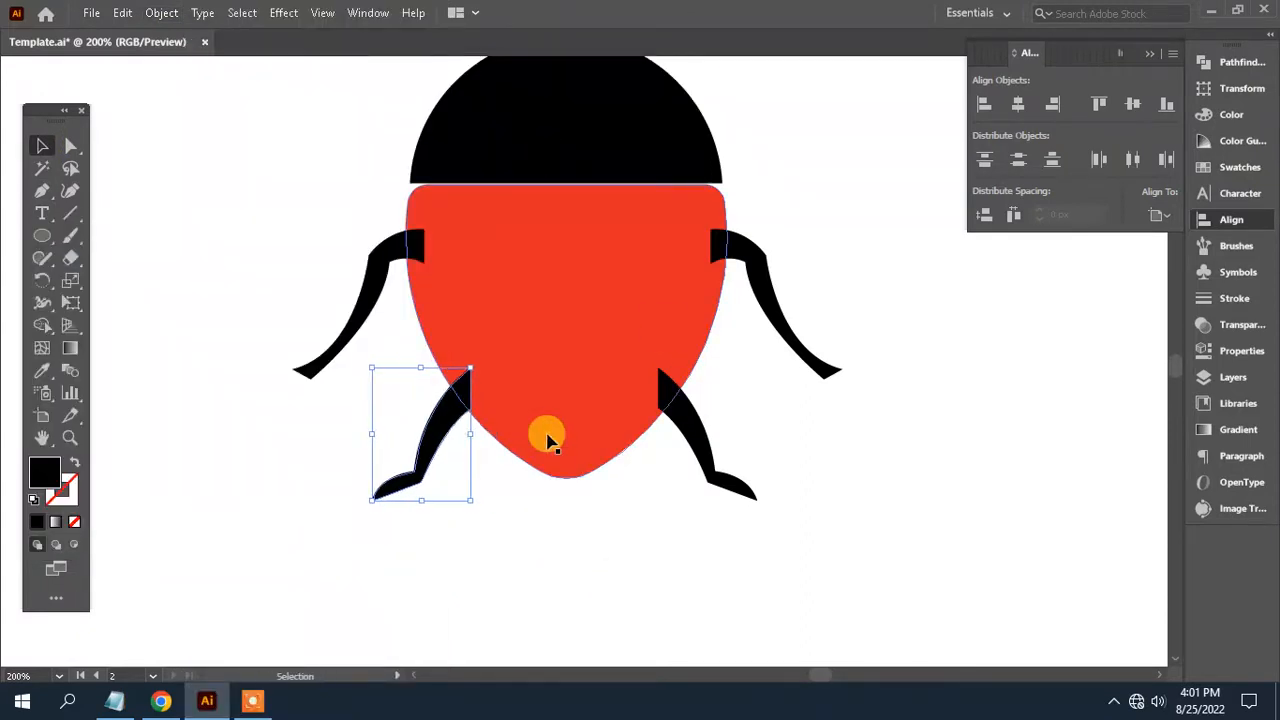
key(Right)
key(Right)
key(Right)
key(Right)
key(Right)
key(Right)
key(Right)
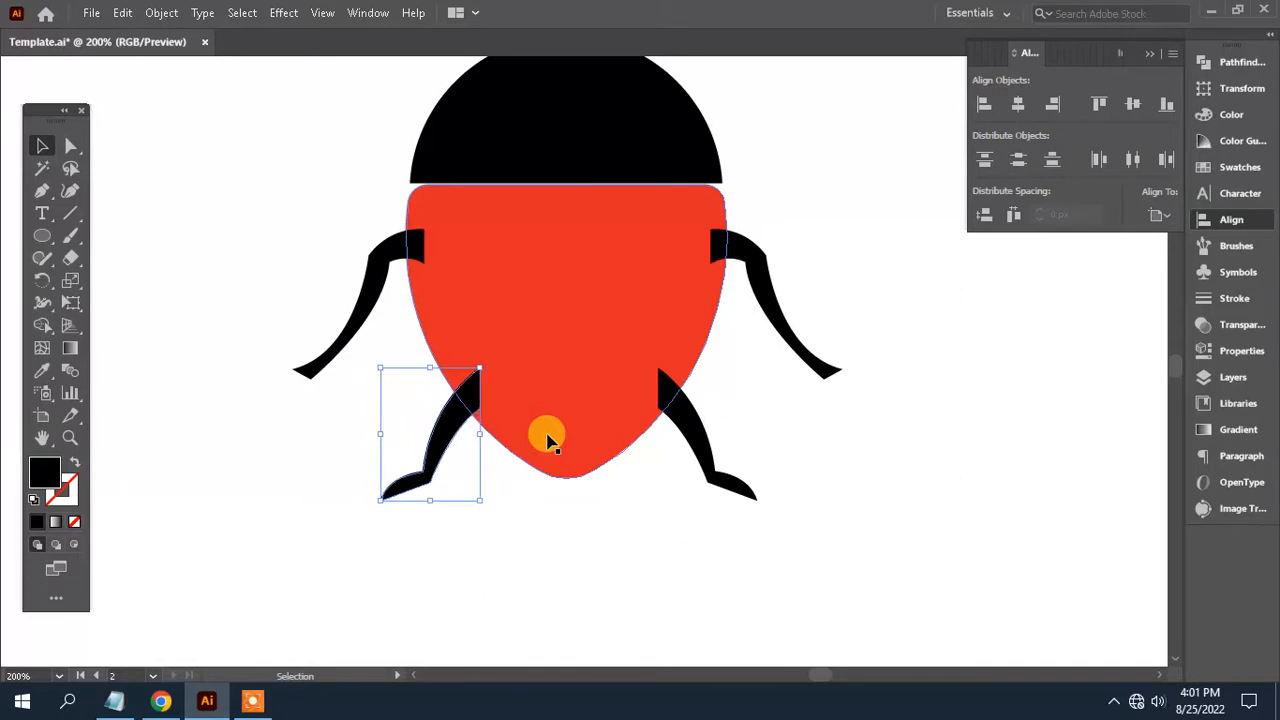
- Group the two front legs as one pair and the two hind legs as another pair
click(785, 342)
shift+click(373, 288)
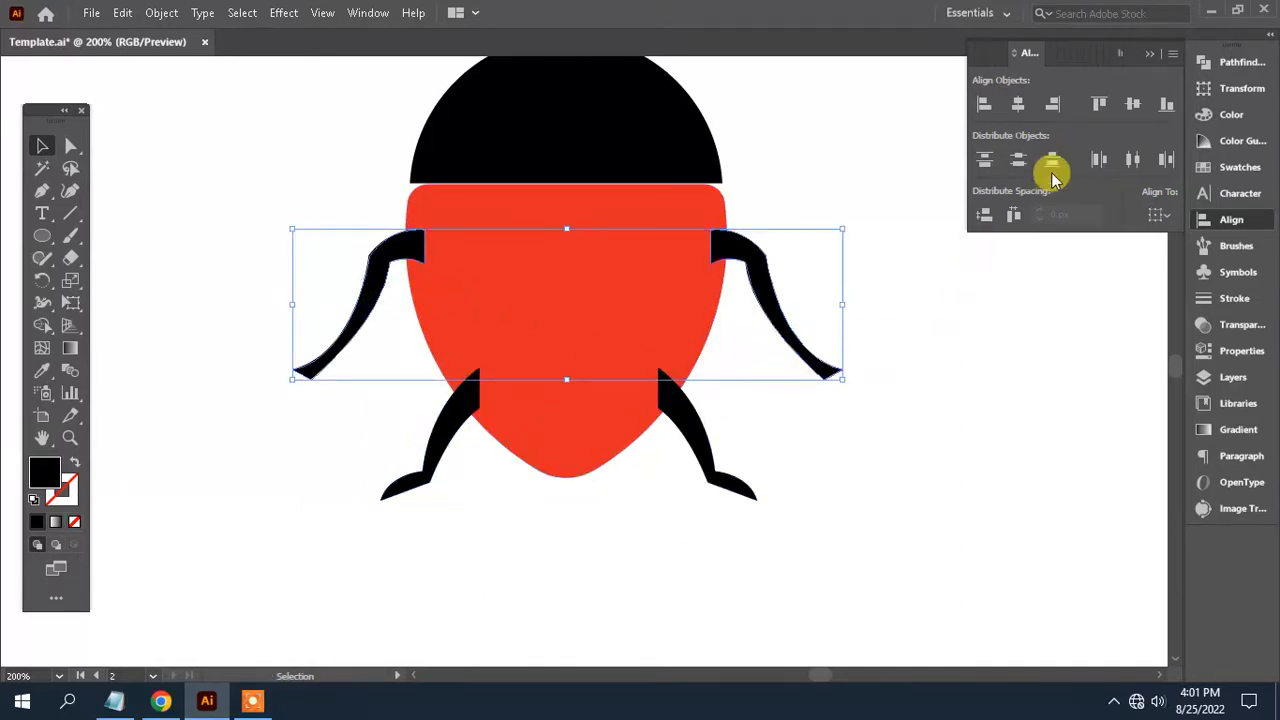
key(a)
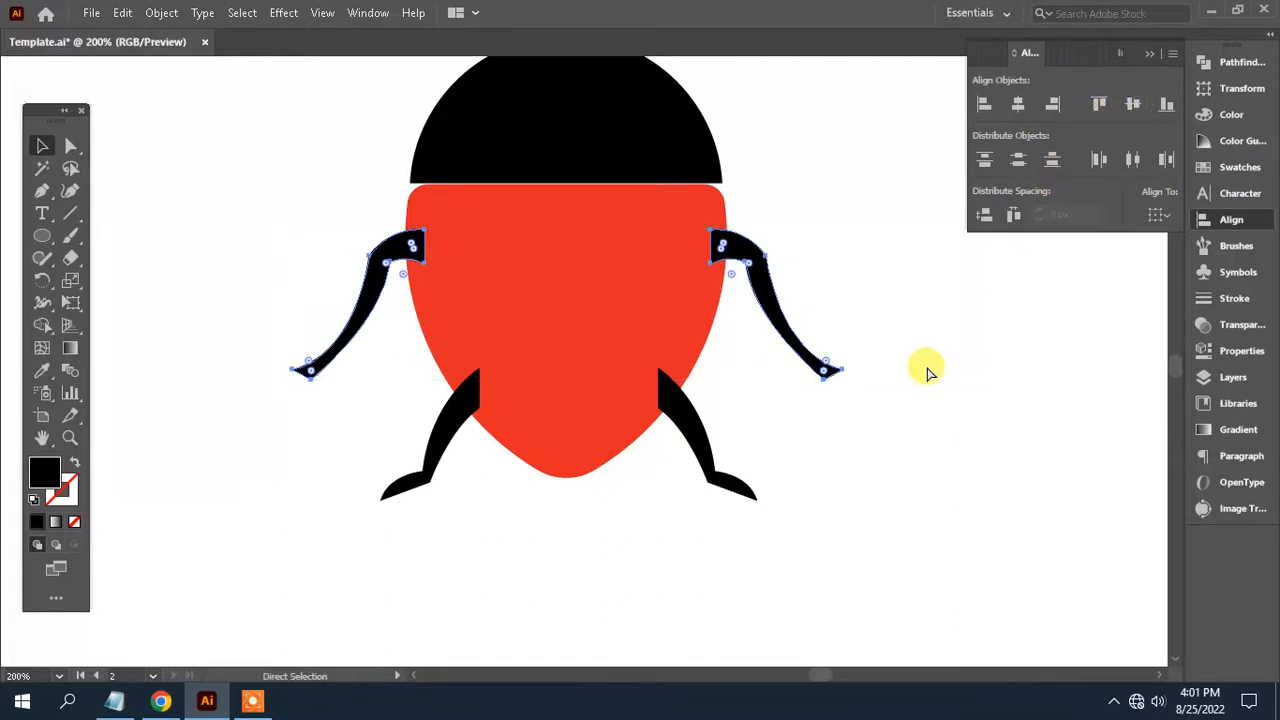
click(882, 519)
click(705, 437)
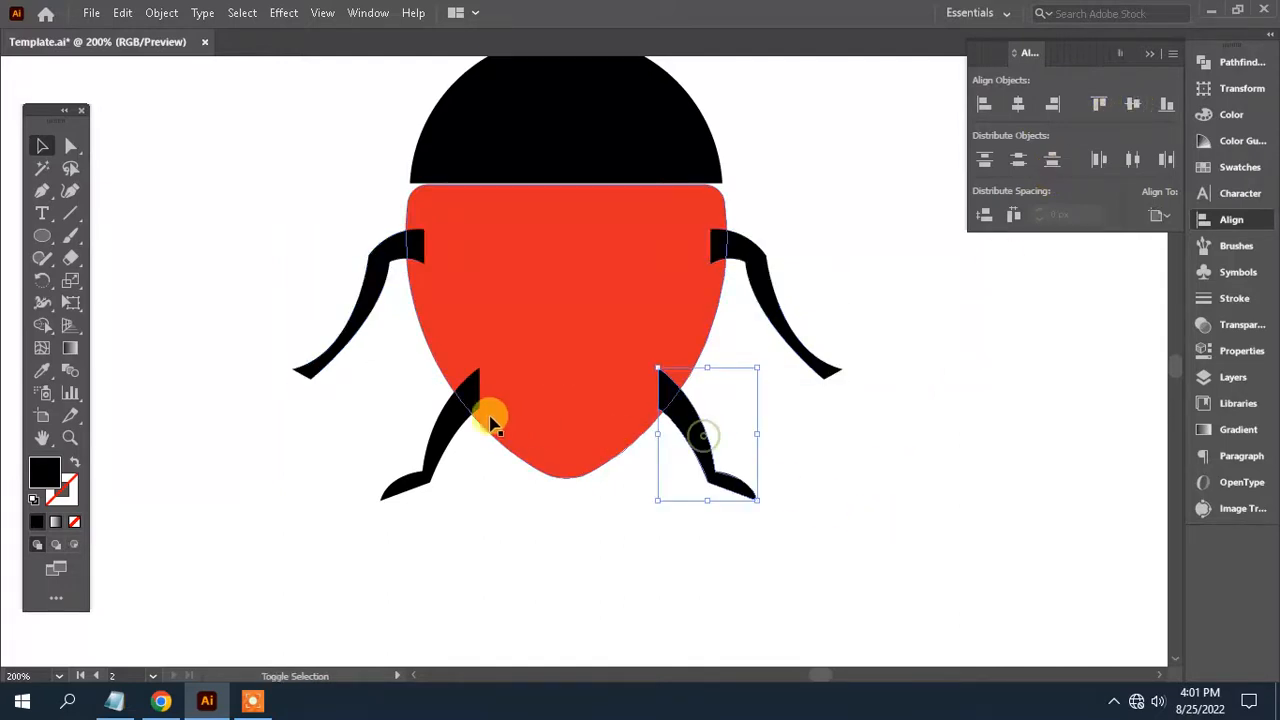
shift+click(455, 430)
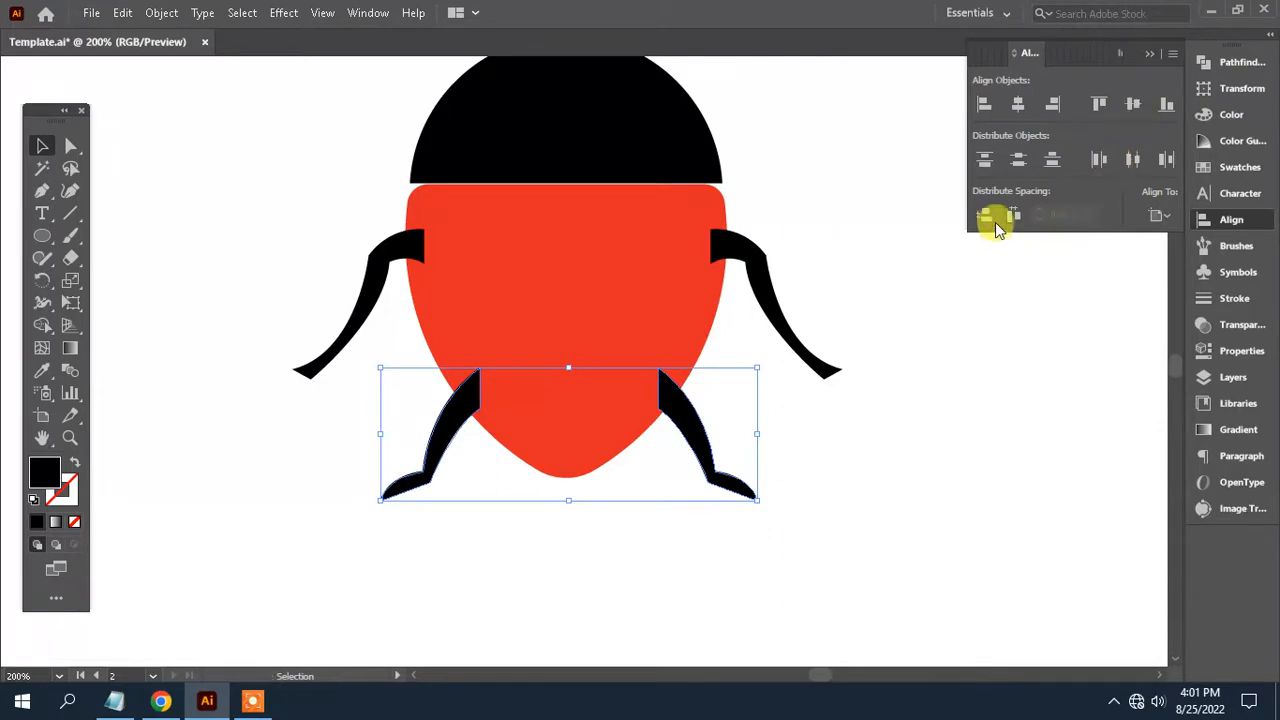
- Select the whole ladybug, including head, body and both leg pairs, and align the parts on their horizontal centers
shift+click(763, 268)
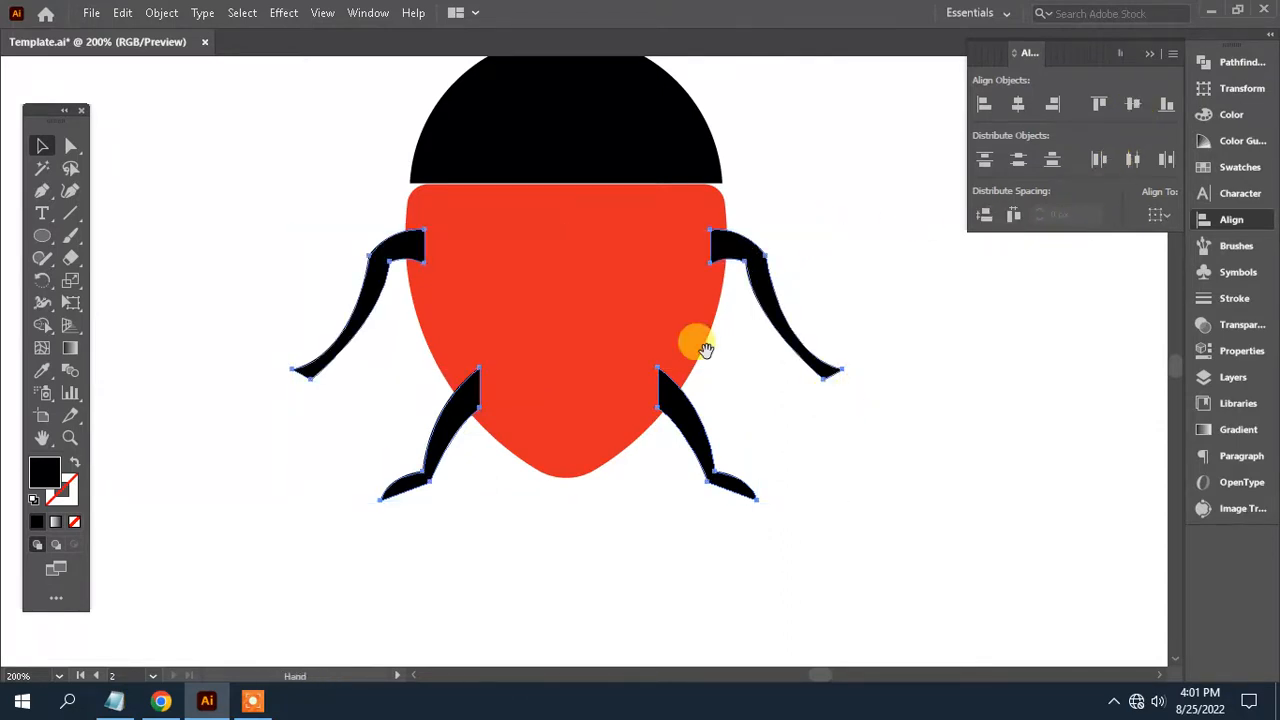
drag(700, 349, 774, 434)
drag(1013, 562, 474, 123)
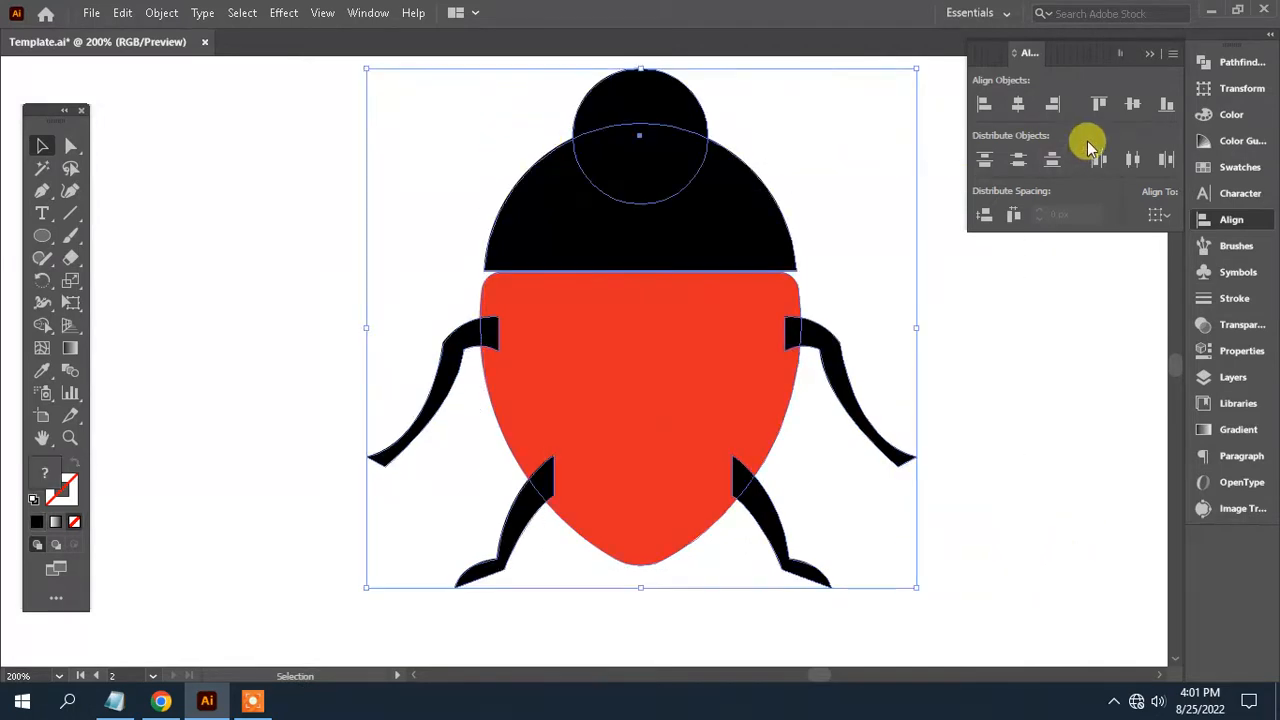
click(1017, 107)
drag(1001, 374, 979, 280)
click(975, 385)
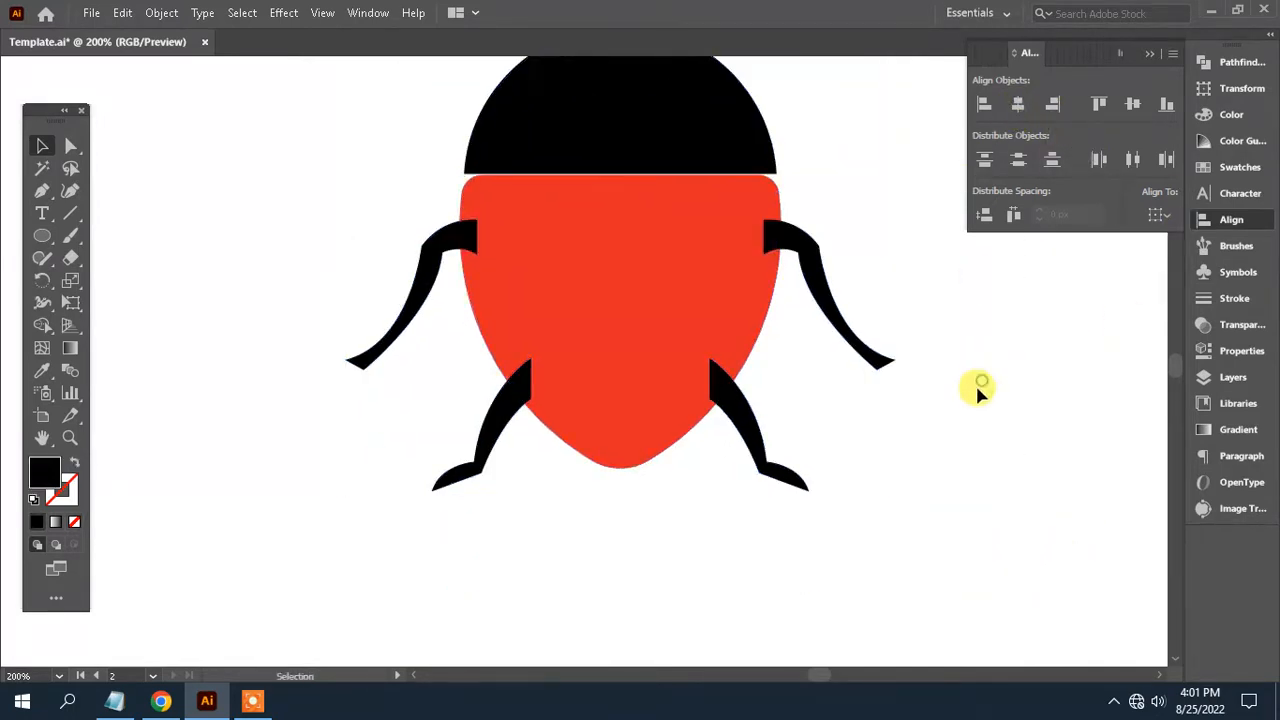
- Show the rulers and place a vertical guide through the center of the ladybug's red body
key(ctrl+1)
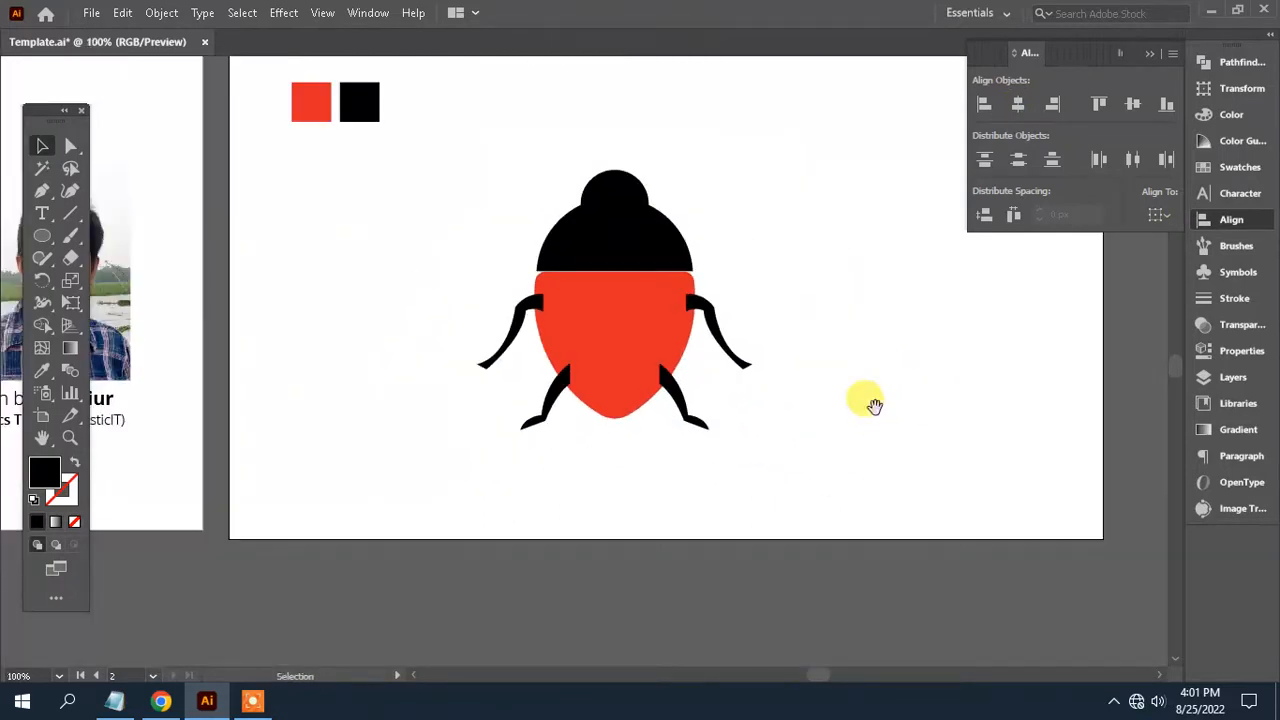
drag(875, 405, 706, 418)
click(694, 366)
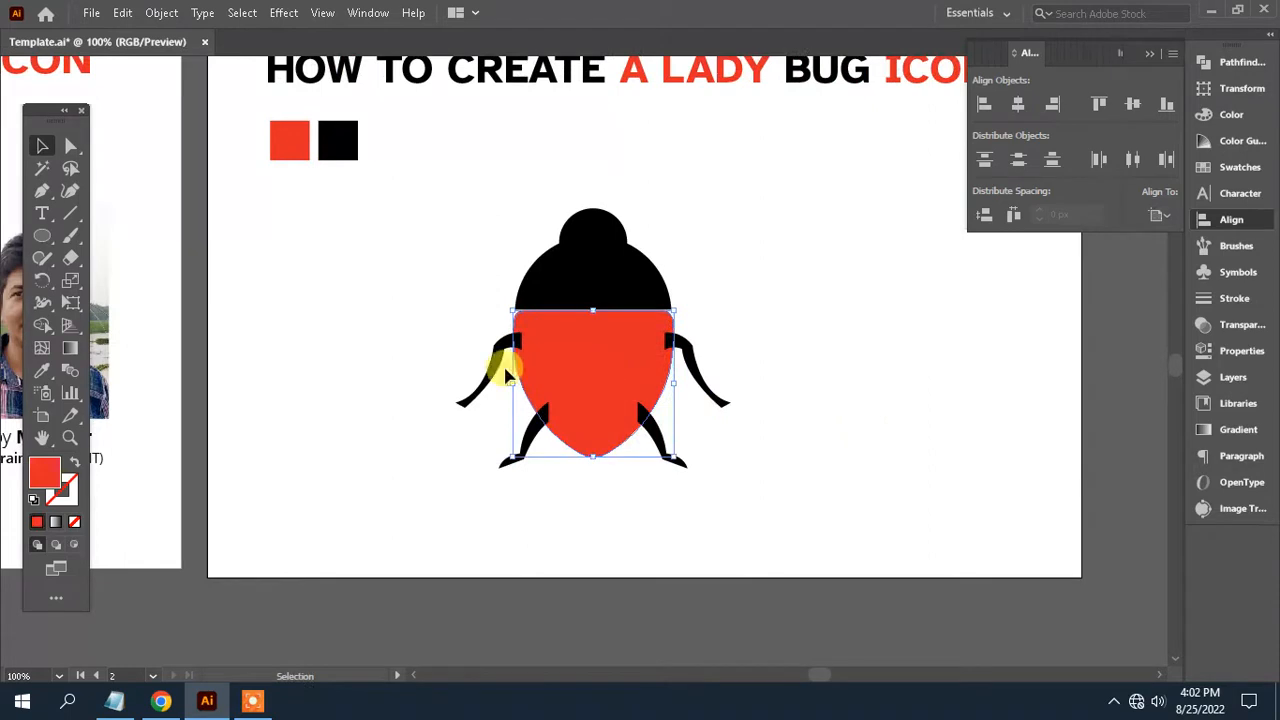
key(a)
key(ctrl+r)
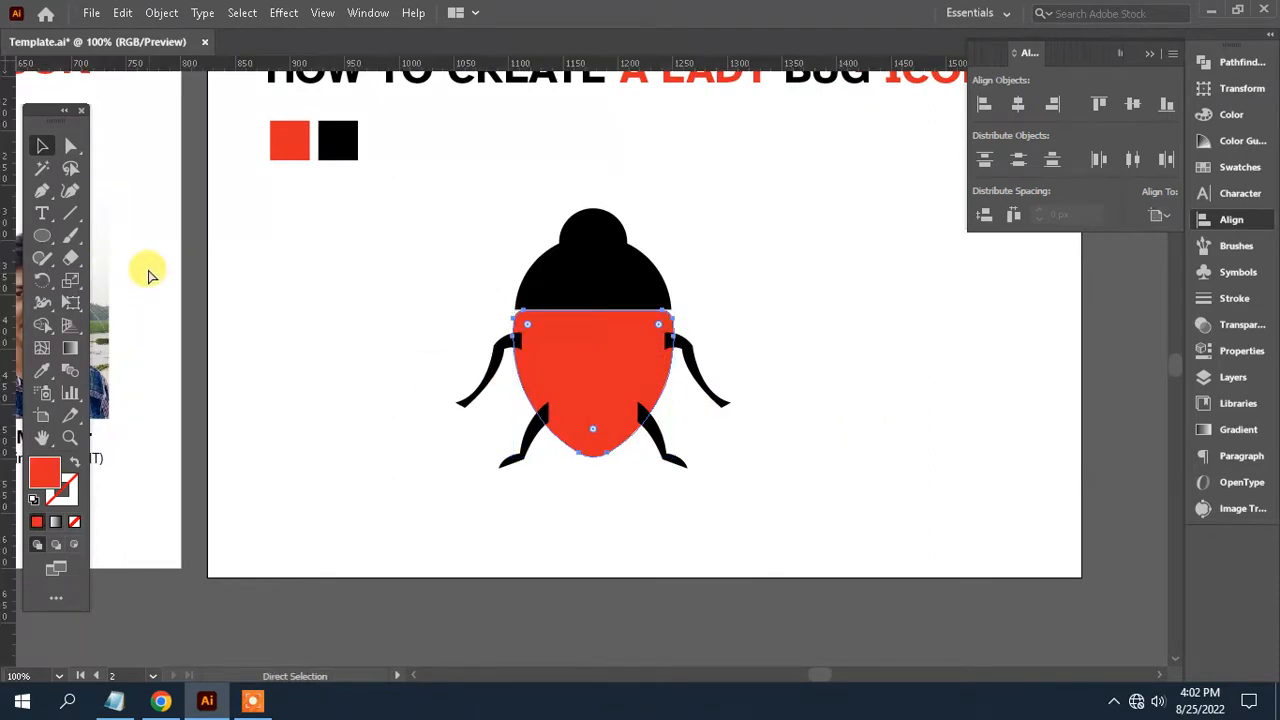
drag(223, 266, 192, 258)
drag(3, 258, 564, 258)
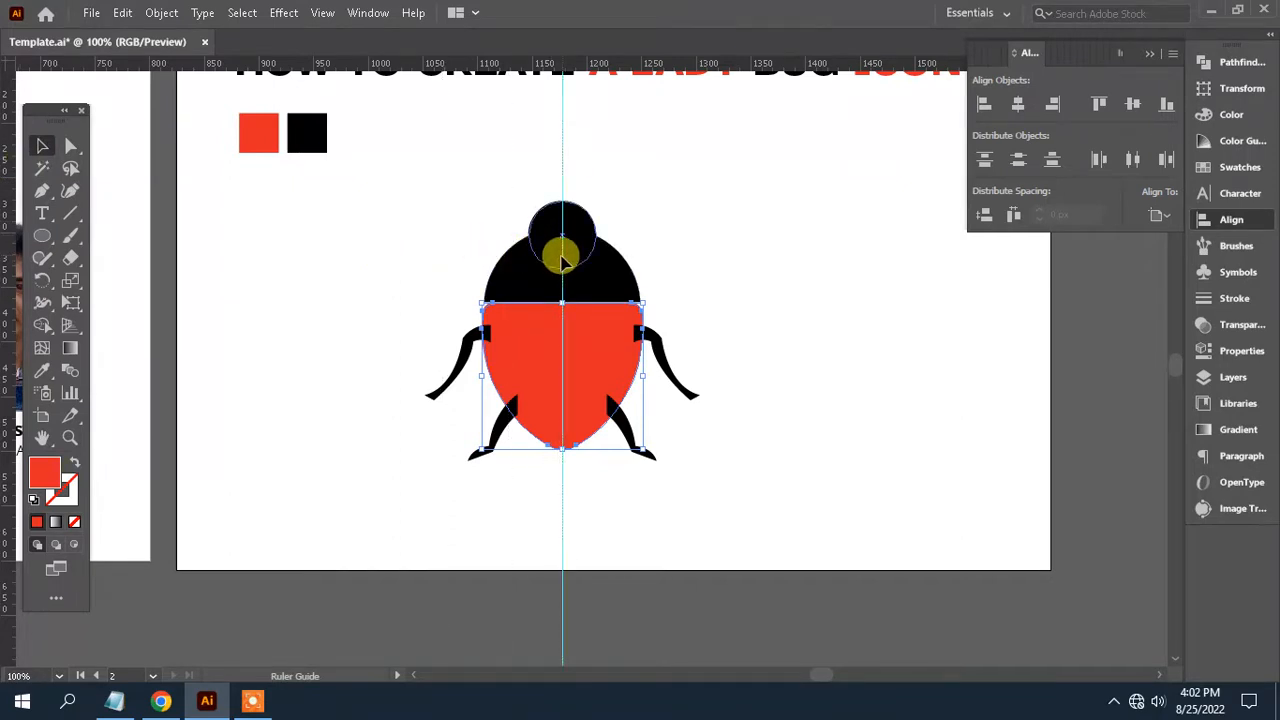
- Draw a red rectangle over the right half of the body, from the head's lower part to below the body, with its left edge on the guide
drag(569, 337, 612, 394)
key(ctrl+plus)
key(ctrl+plus)
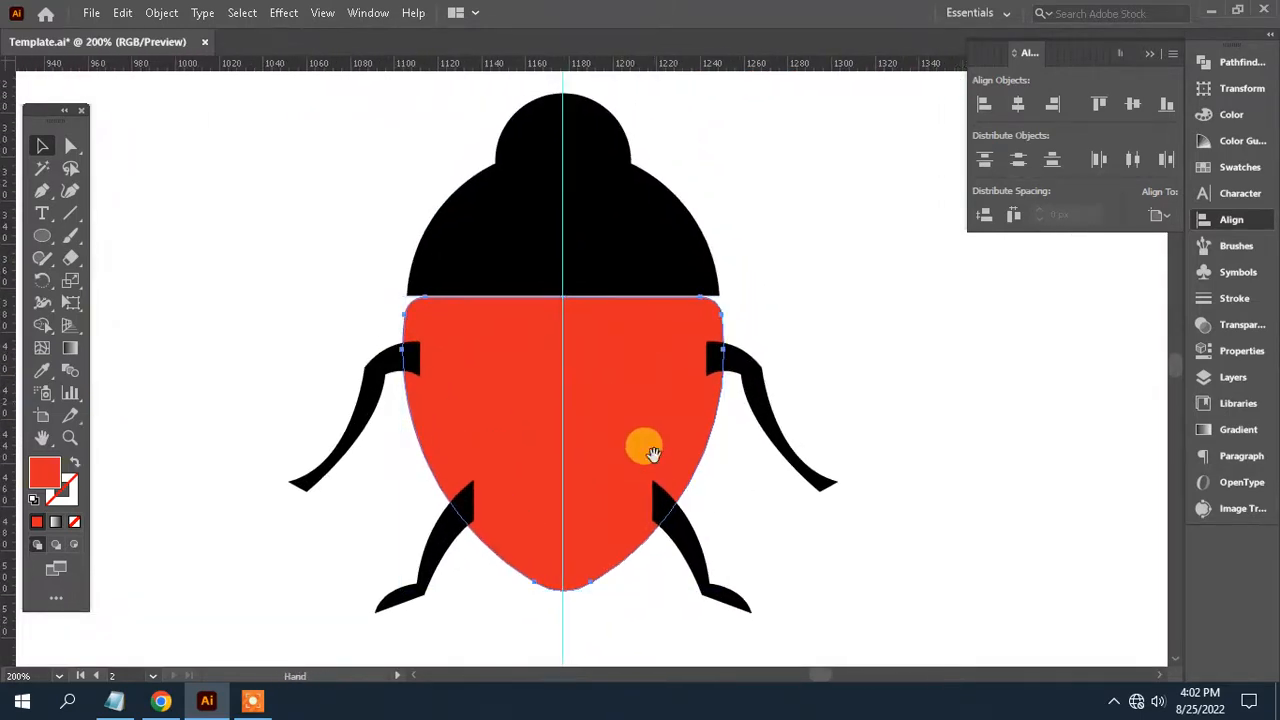
drag(651, 452, 630, 428)
click(851, 329)
click(42, 237)
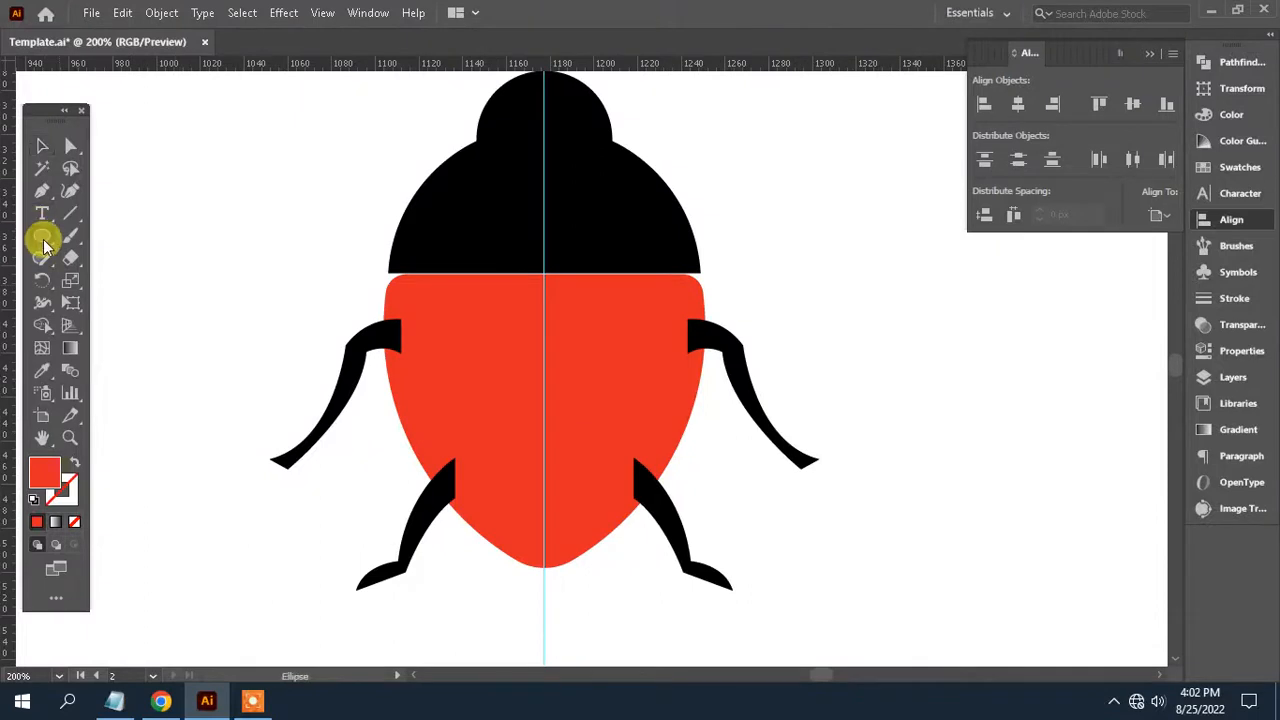
drag(44, 246, 131, 234)
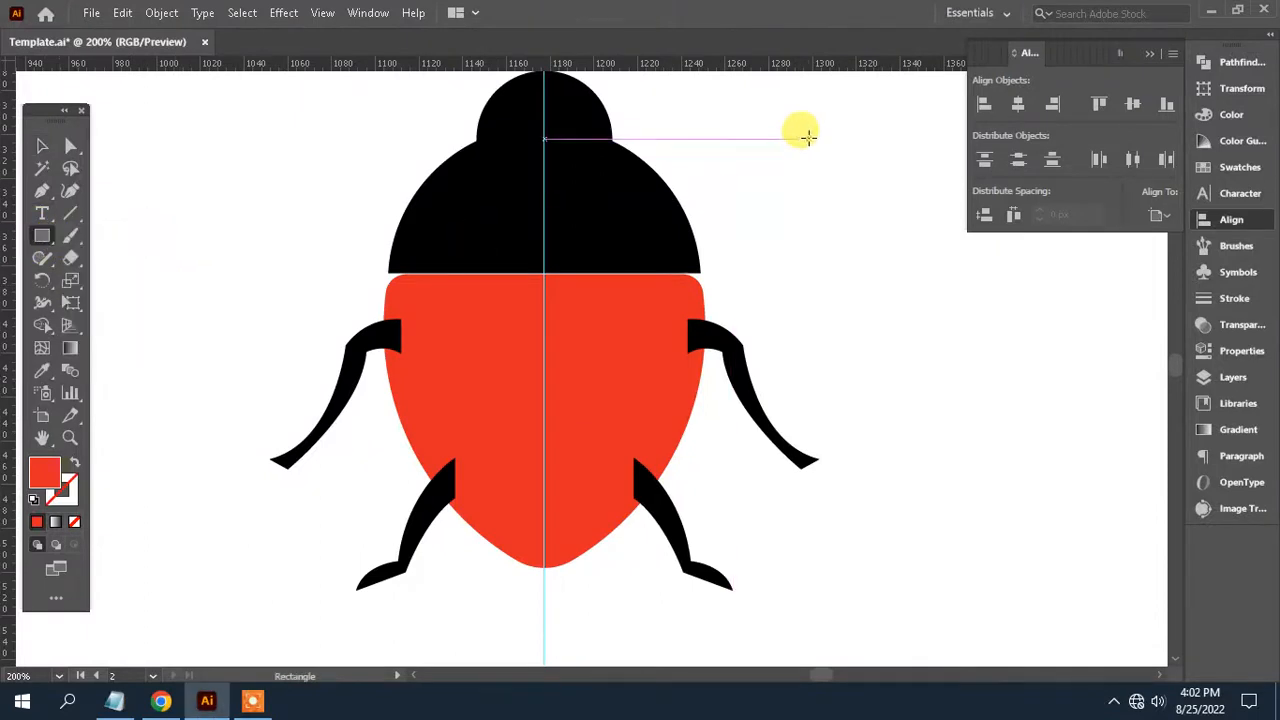
drag(808, 138, 540, 637)
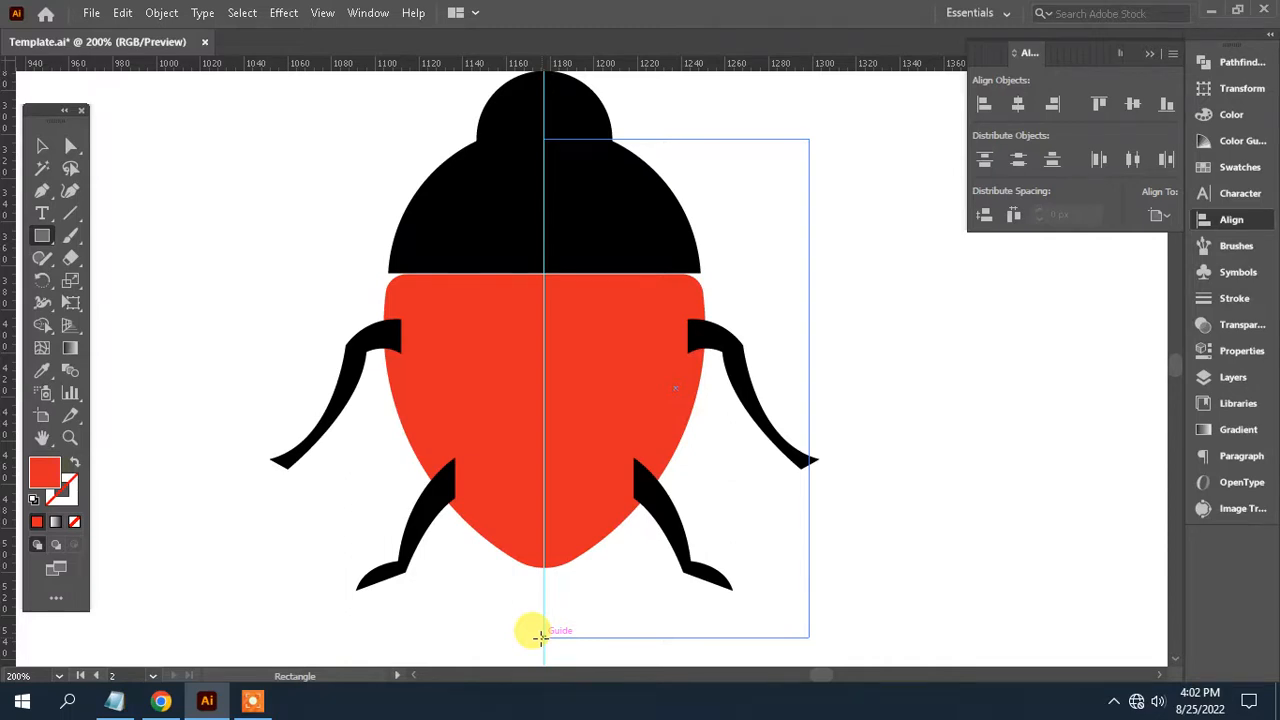
drag(540, 637, 540, 634)
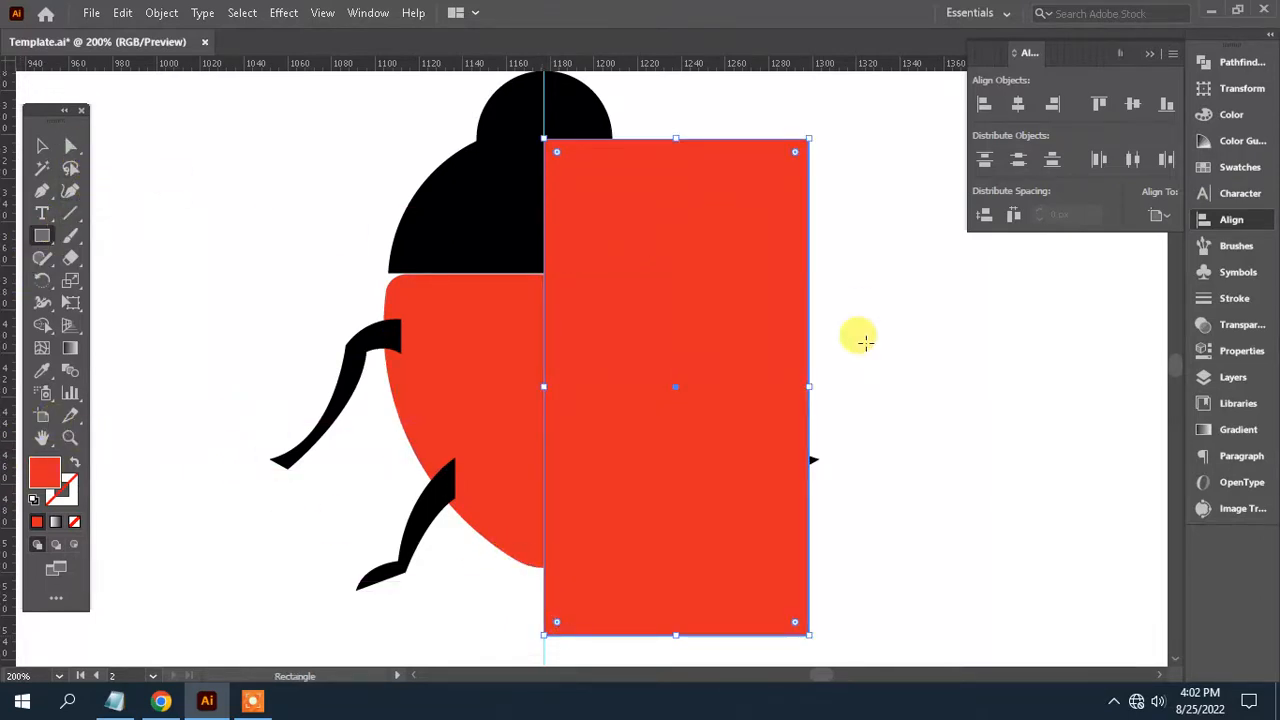
- Divide the red body with the overlapping rectangle using Pathfinder Divide, and delete the surplus rectangle area outside the body
drag(802, 410, 758, 364)
click(897, 362)
click(713, 382)
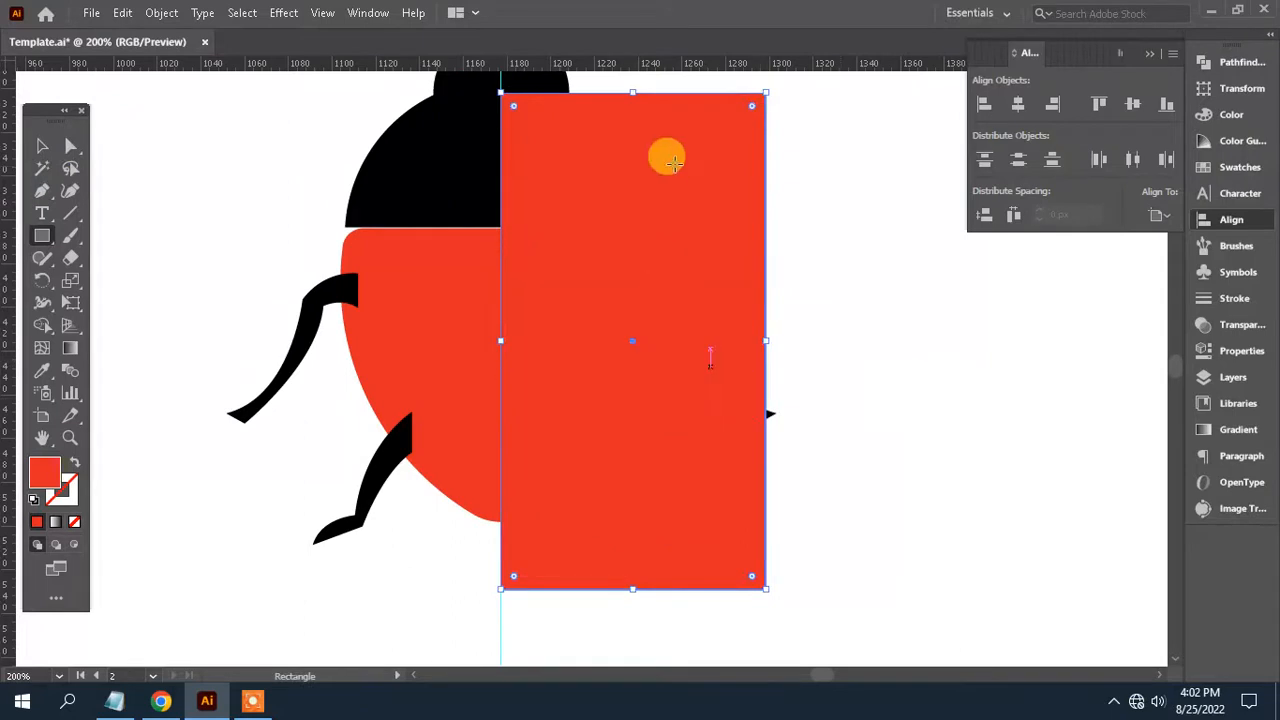
click(72, 146)
shift+click(458, 315)
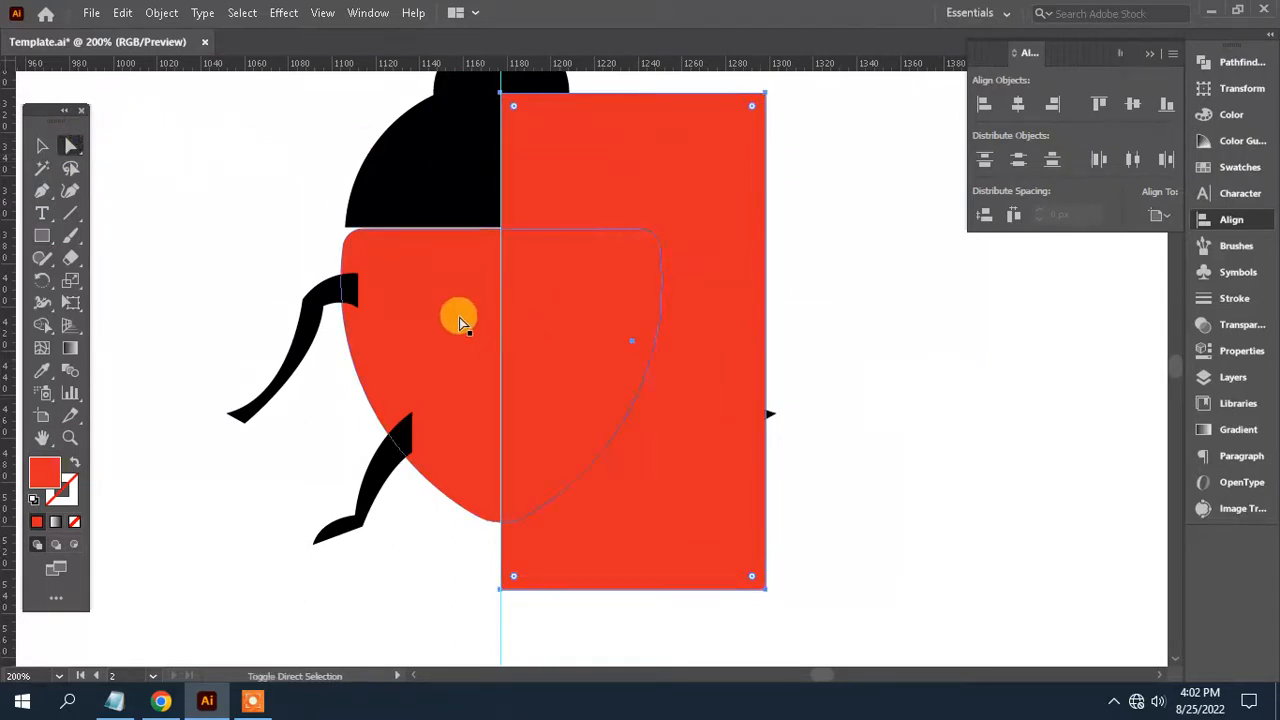
click(1240, 62)
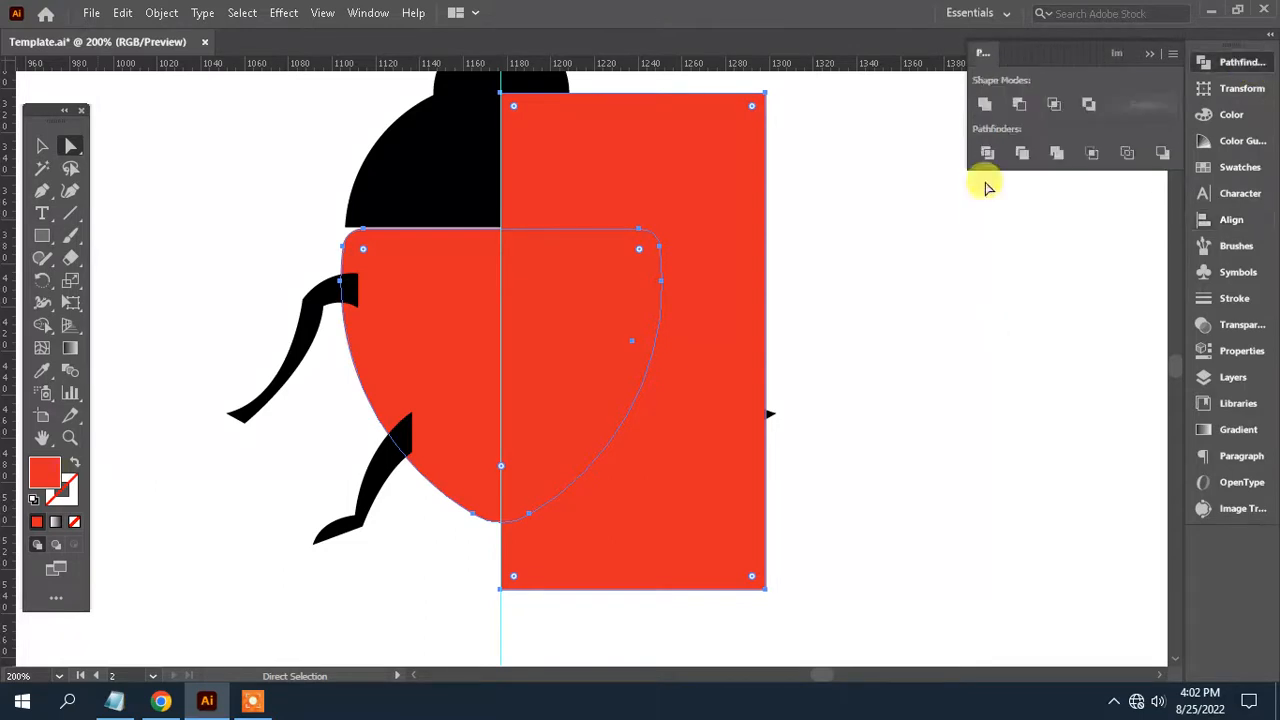
click(987, 152)
click(945, 350)
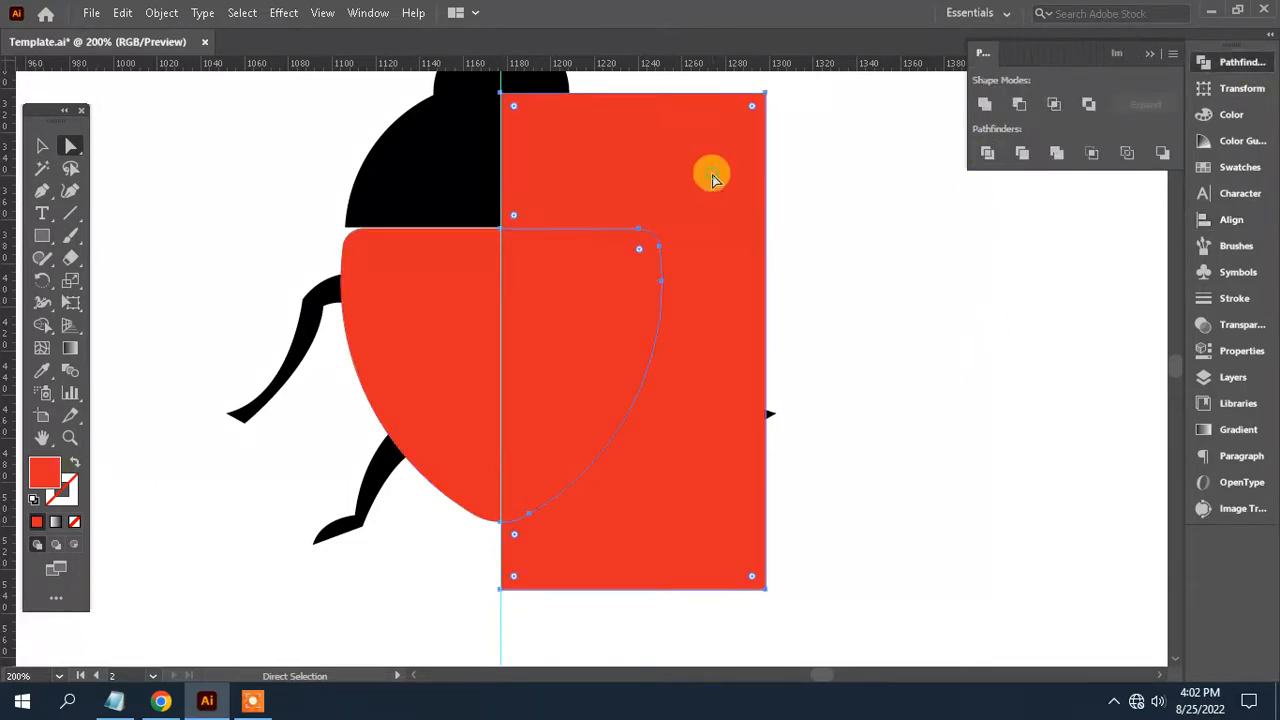
key(Delete)
scroll(826, 349, left, 5)
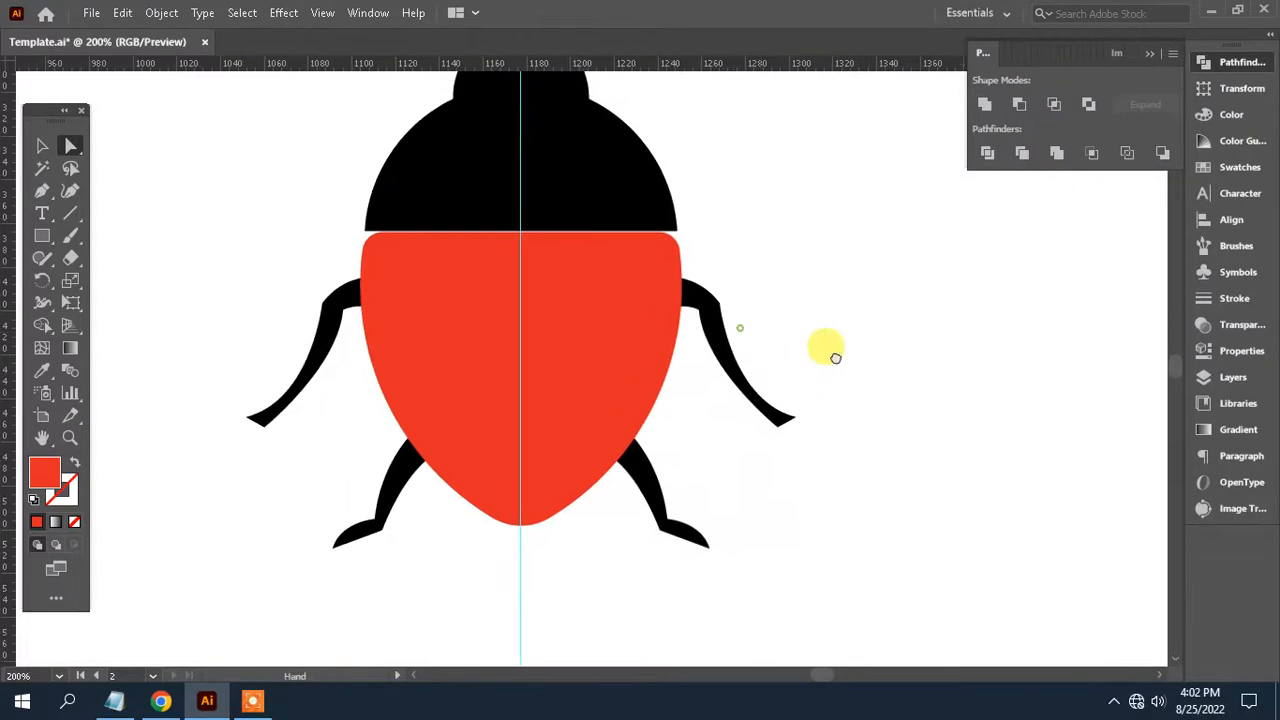
- Fill the left half of the ladybug's body with a darker red
click(694, 370)
click(516, 353)
drag(575, 382, 558, 356)
double_click(44, 474)
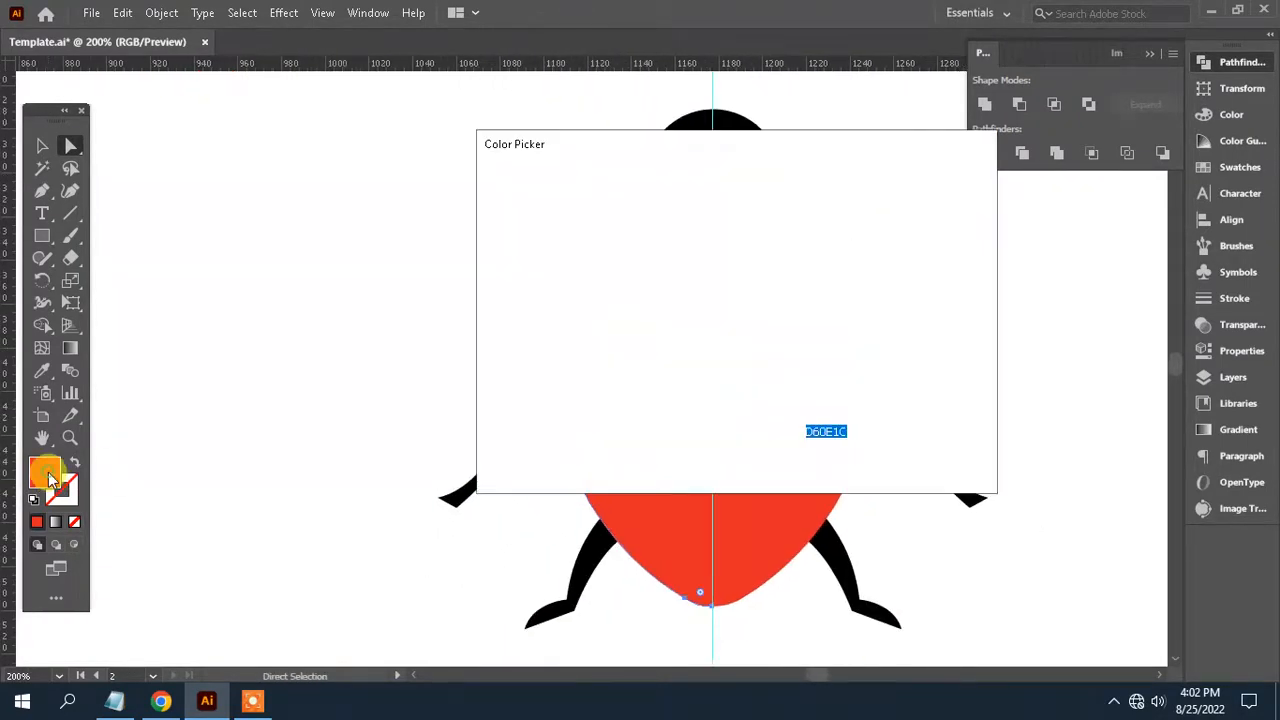
mouse_move(728, 281)
mouse_down()
mouse_move(716, 286)
mouse_move(726, 295)
mouse_up()
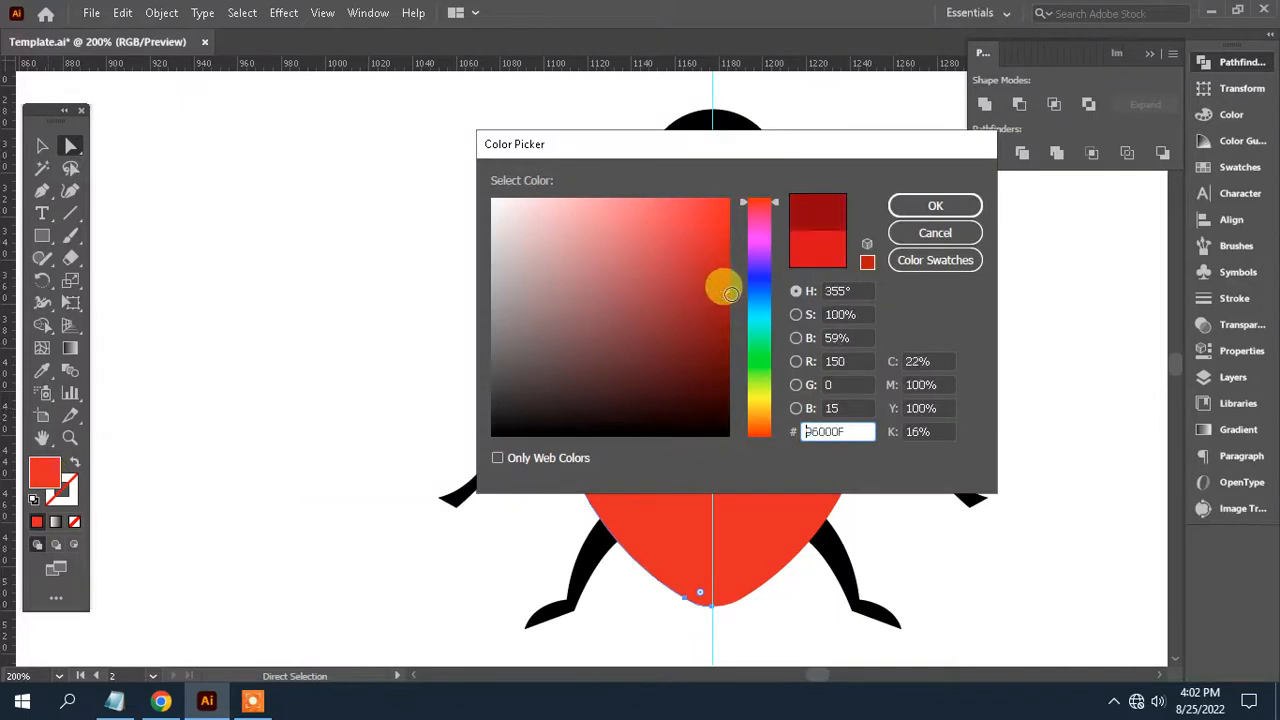
click(955, 206)
- Review the two-tone ladybug in the context of the whole artboard and at close range
drag(980, 357, 926, 355)
key(ctrl+minus)
key(ctrl+minus)
key(ctrl+minus)
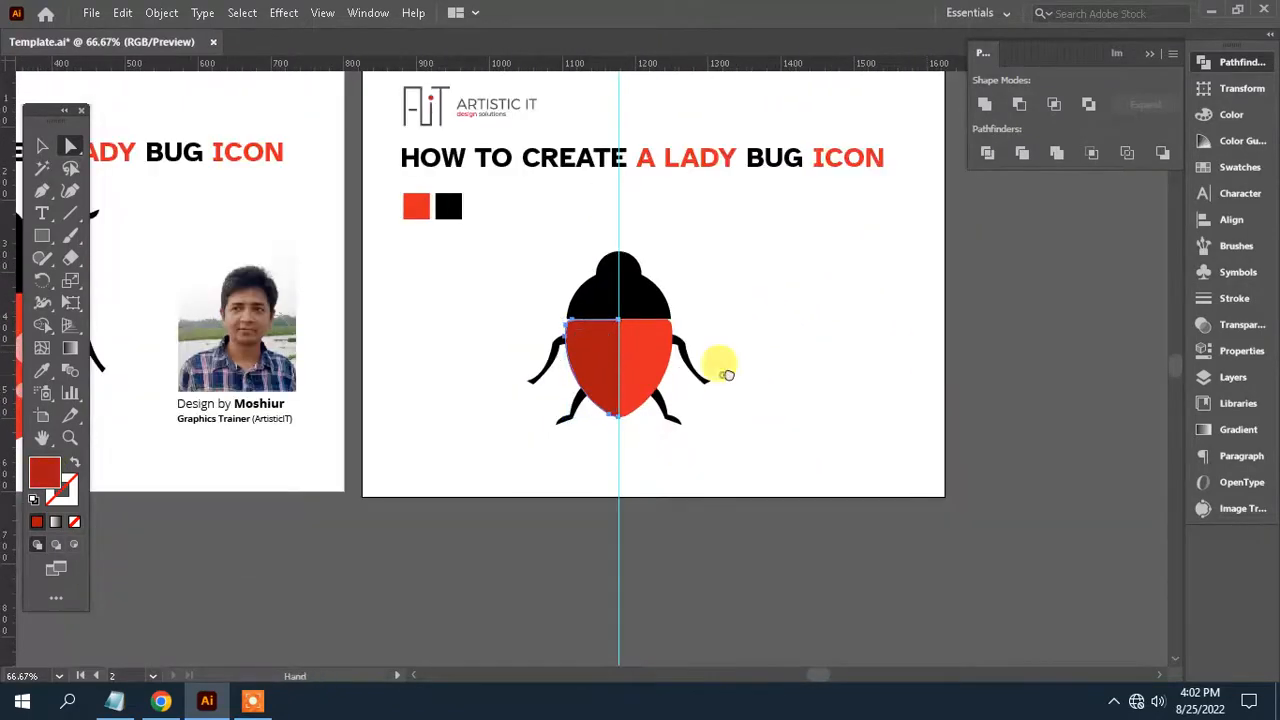
drag(722, 372, 660, 352)
scroll(766, 329, down, 1)
key(ctrl+plus)
key(ctrl+plus)
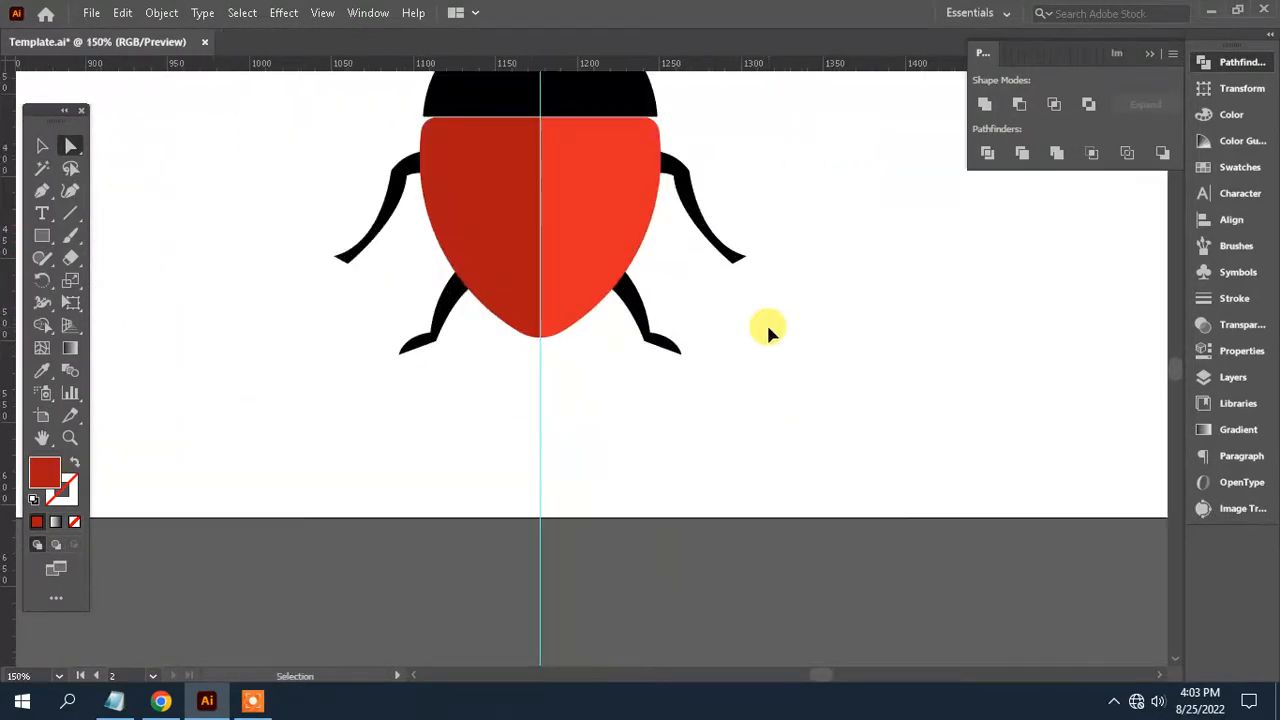
scroll(623, 423, up, 2)
drag(623, 423, 621, 509)
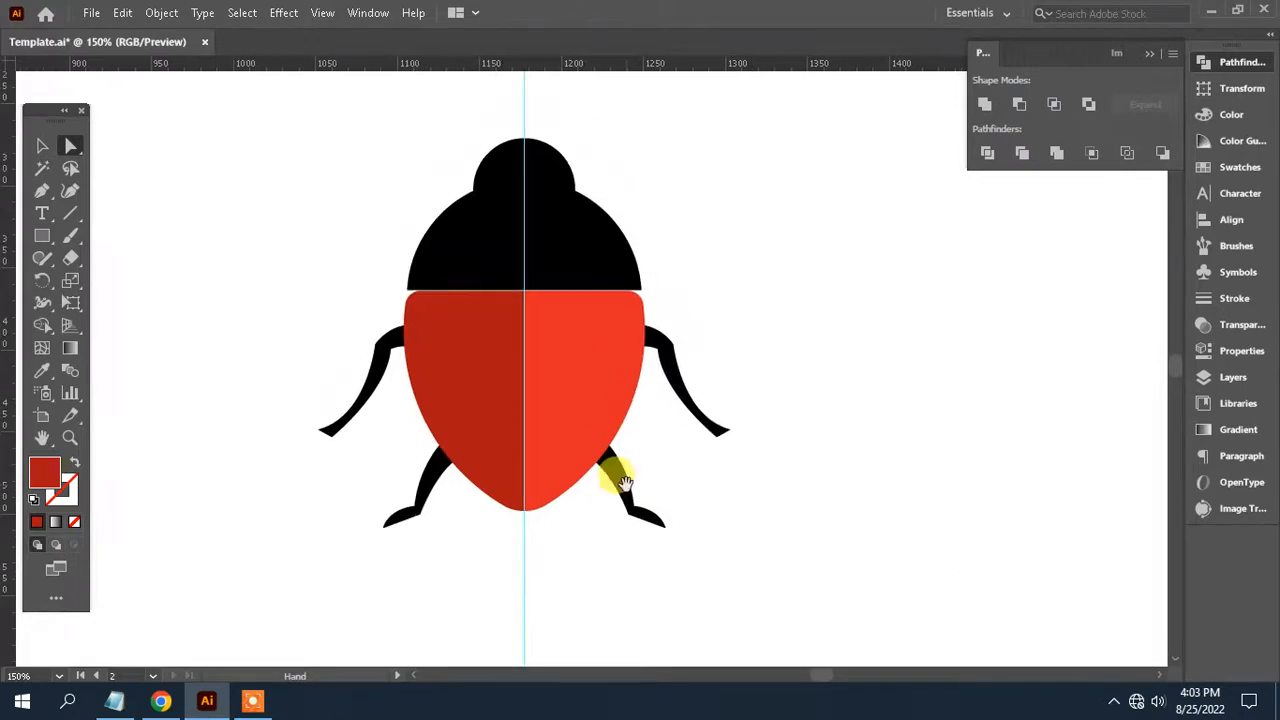
- Duplicate the front leg pair, place the copy beside the head, and scale it down for the antennae
click(50, 147)
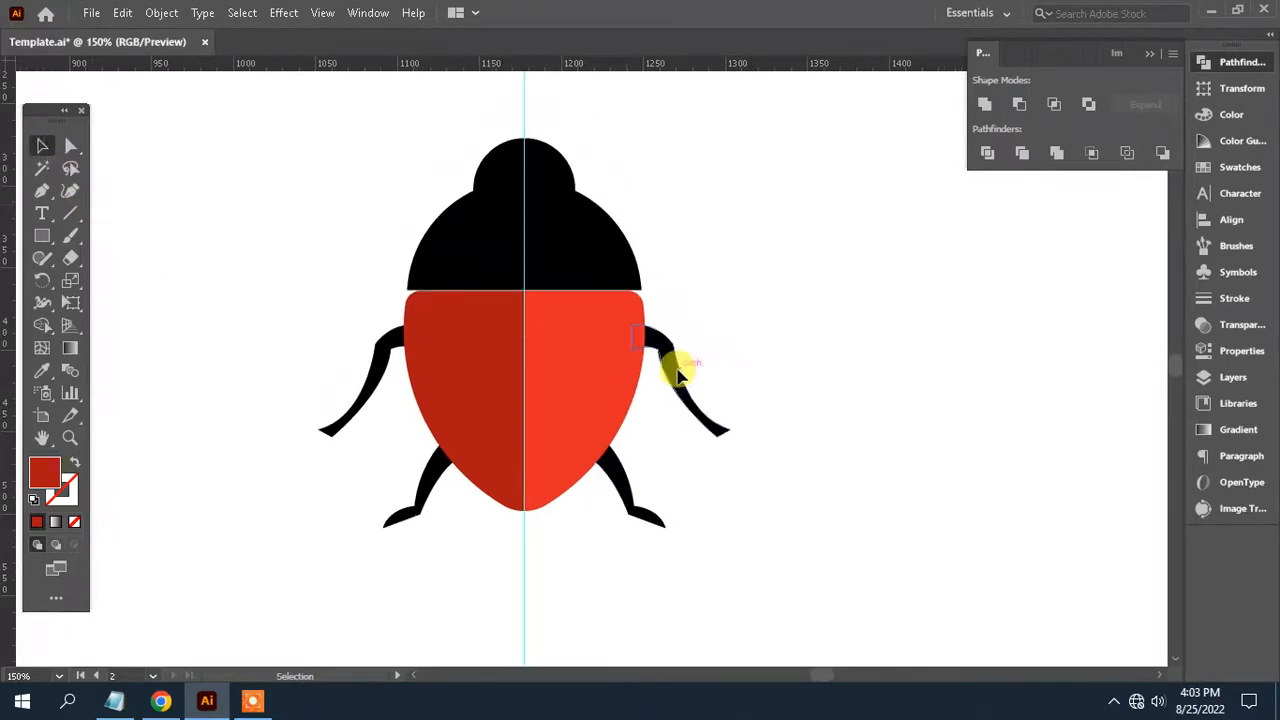
click(675, 365)
key(a)
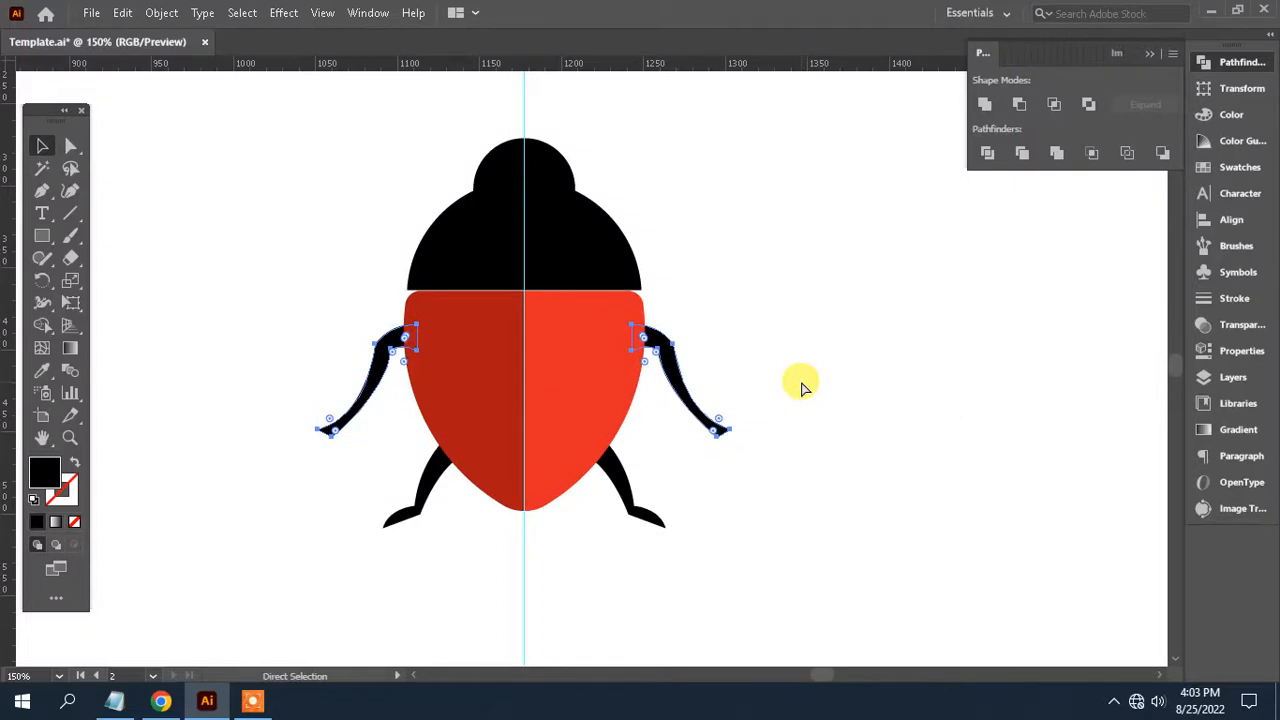
key(ctrl+v)
drag(737, 345, 646, 137)
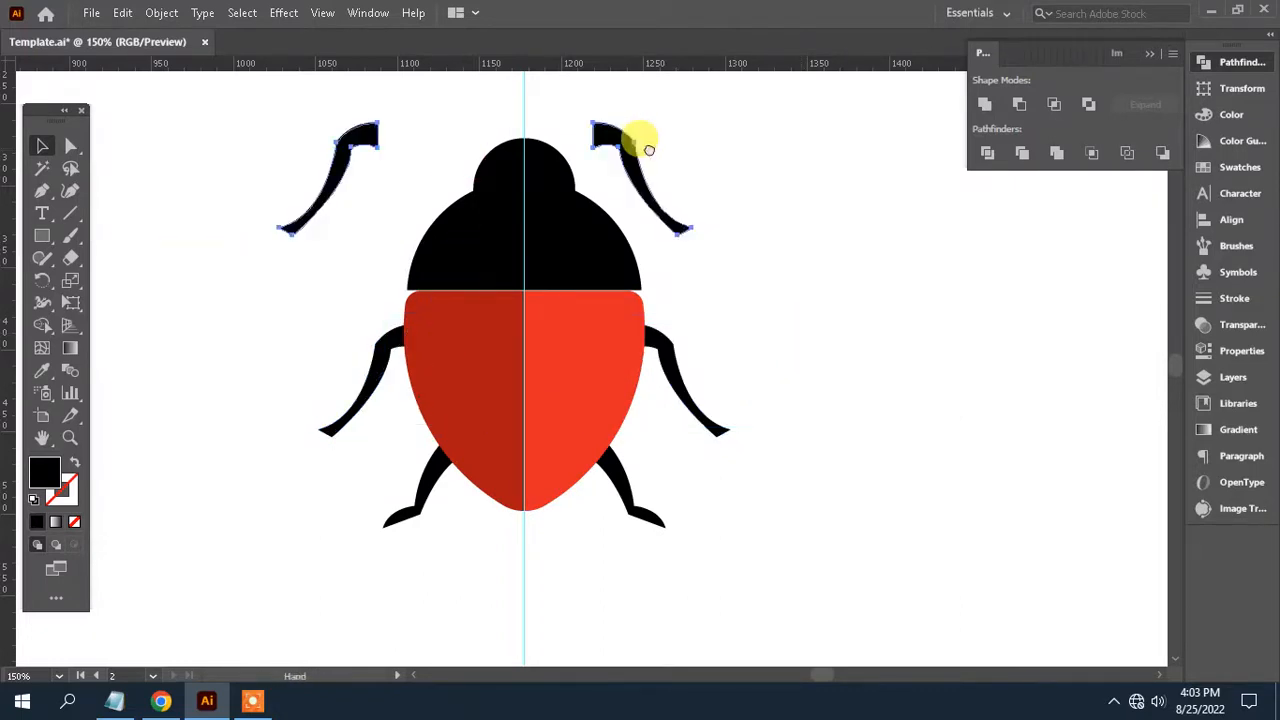
scroll(646, 137, up, 3)
drag(718, 245, 653, 262)
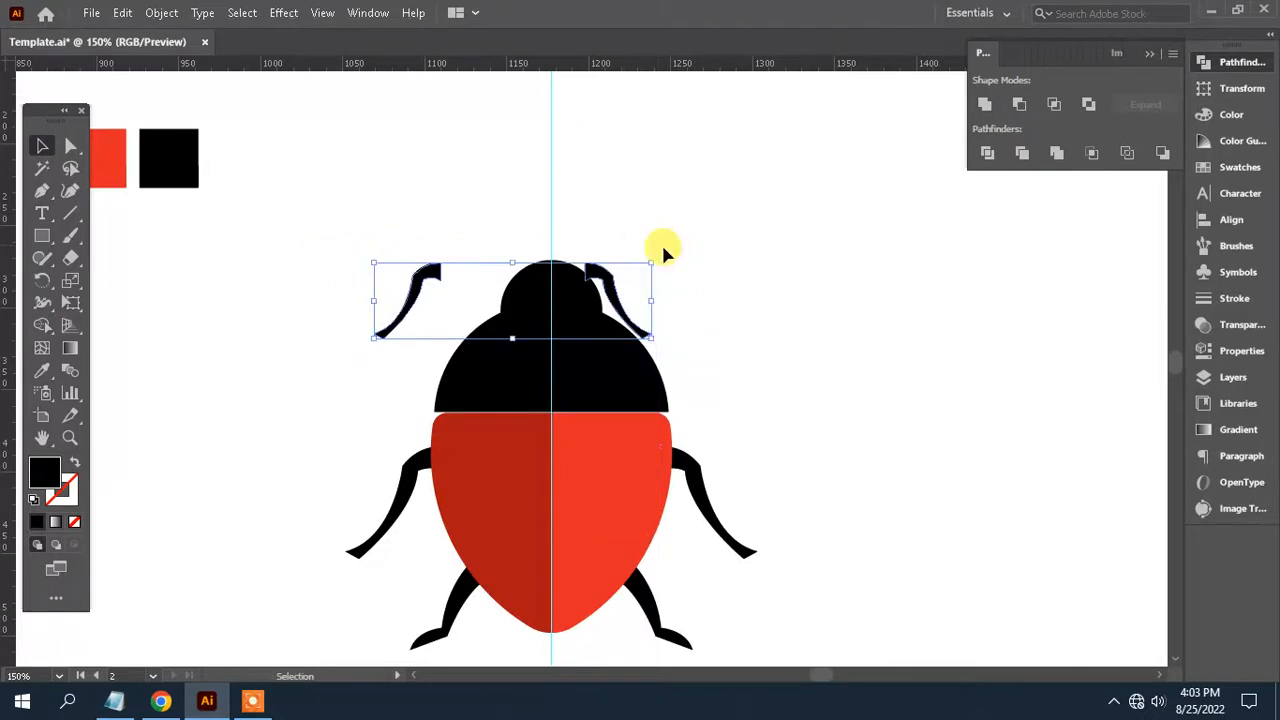
- Try to reflect the small leg pair beside the head across the vertical axis
click(164, 16)
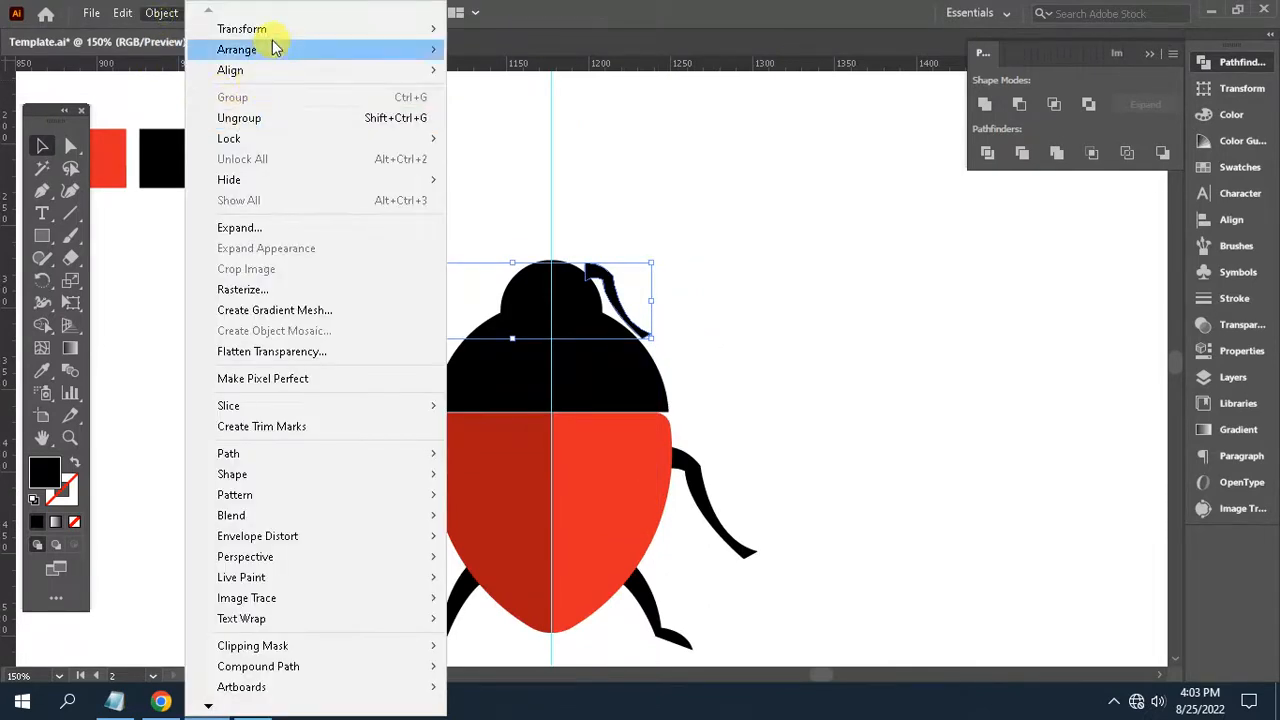
mouse_move(280, 36)
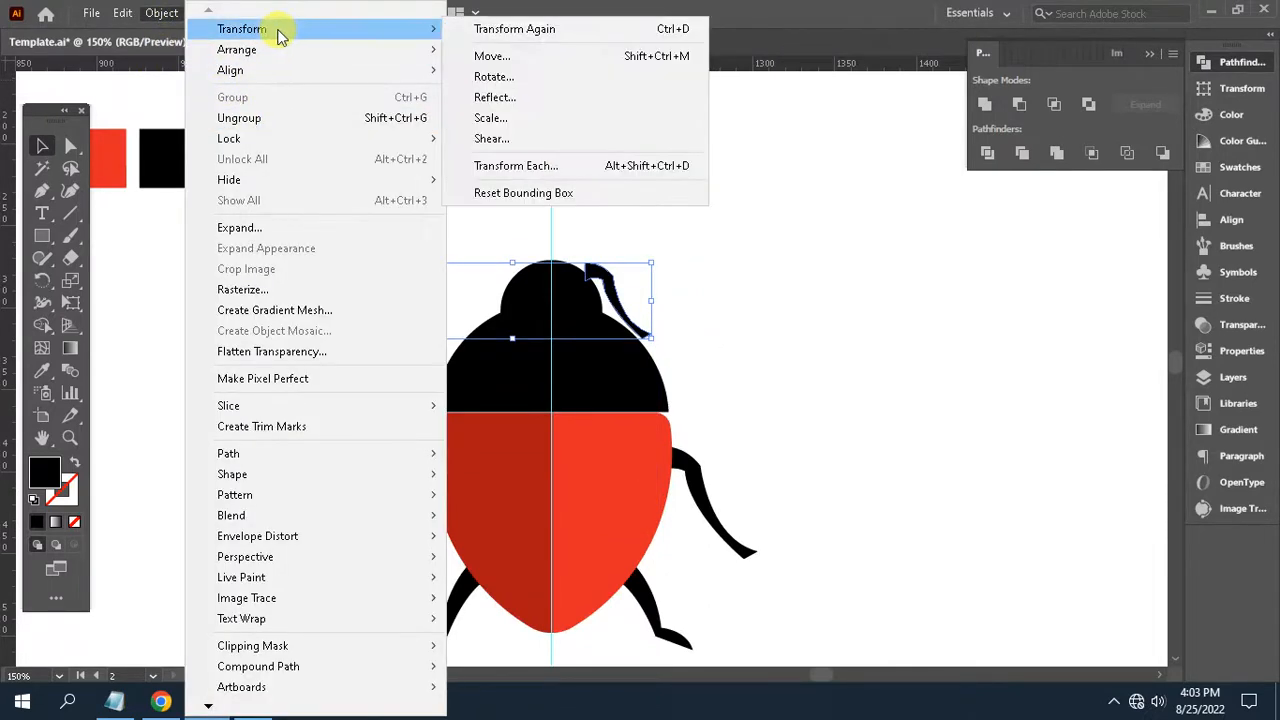
click(519, 100)
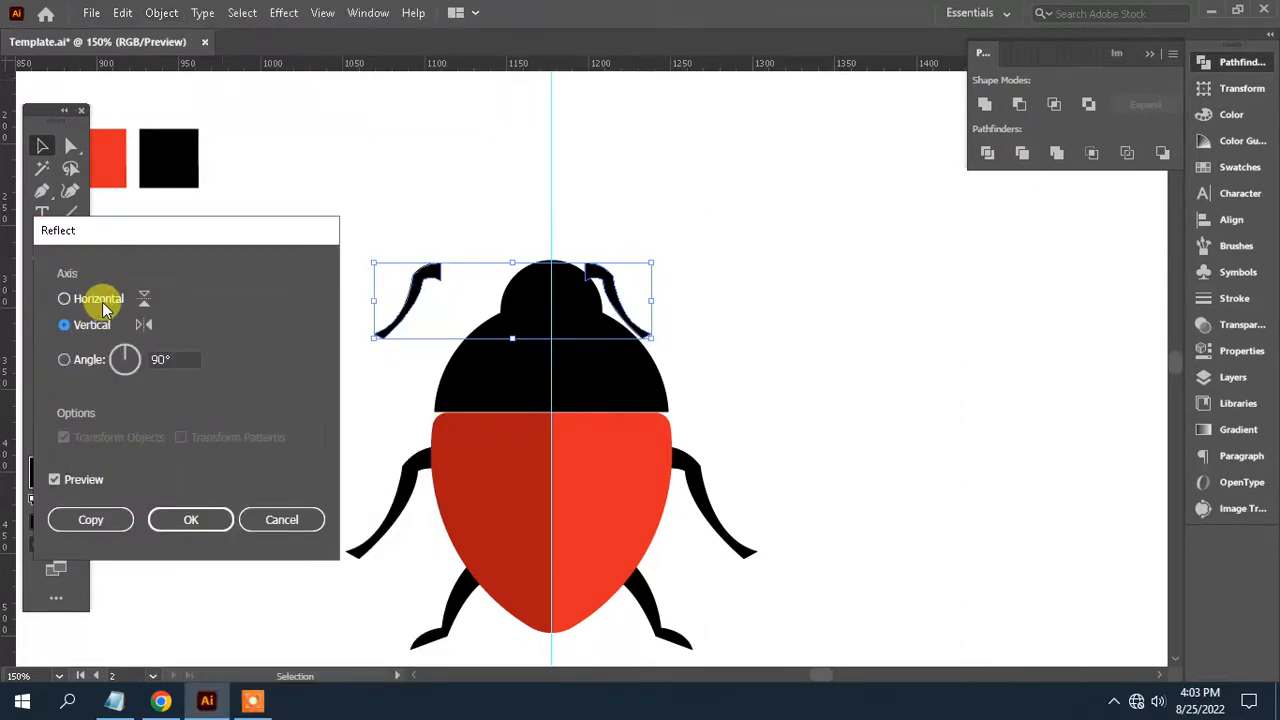
click(190, 522)
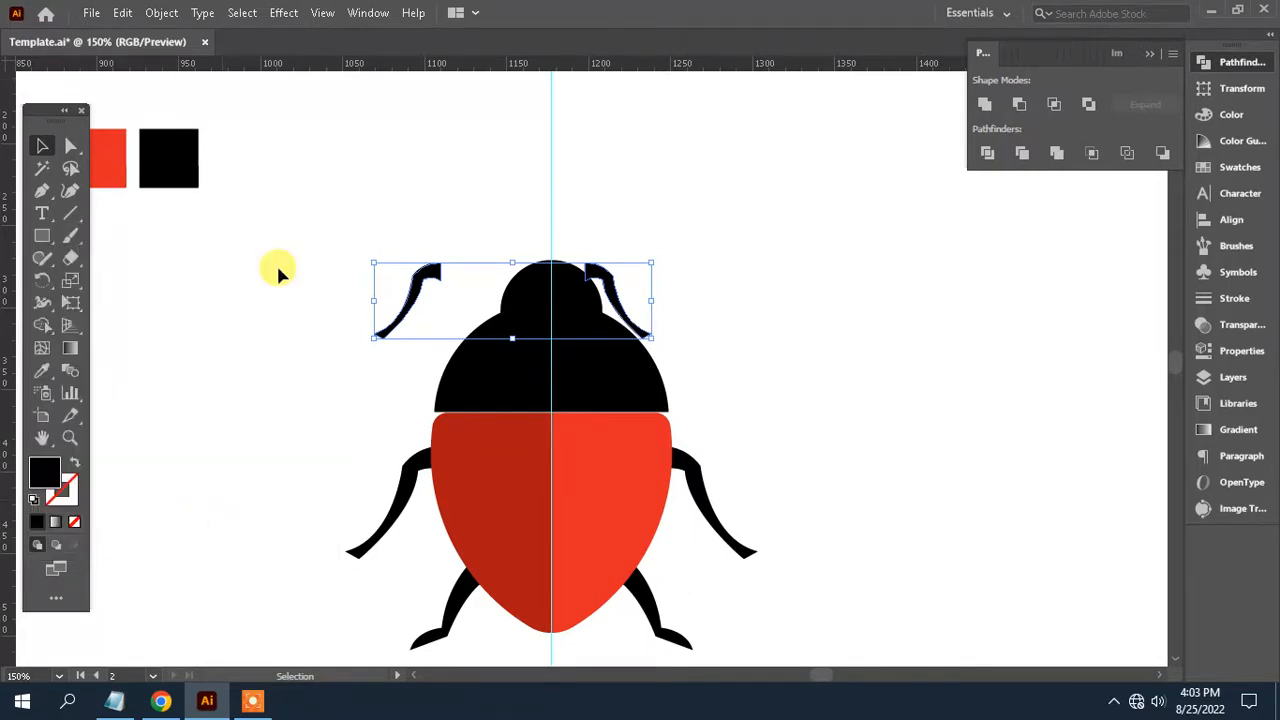
- Reflect the small leg pair beside the head across the horizontal axis so its tips point upward
click(158, 14)
mouse_move(245, 29)
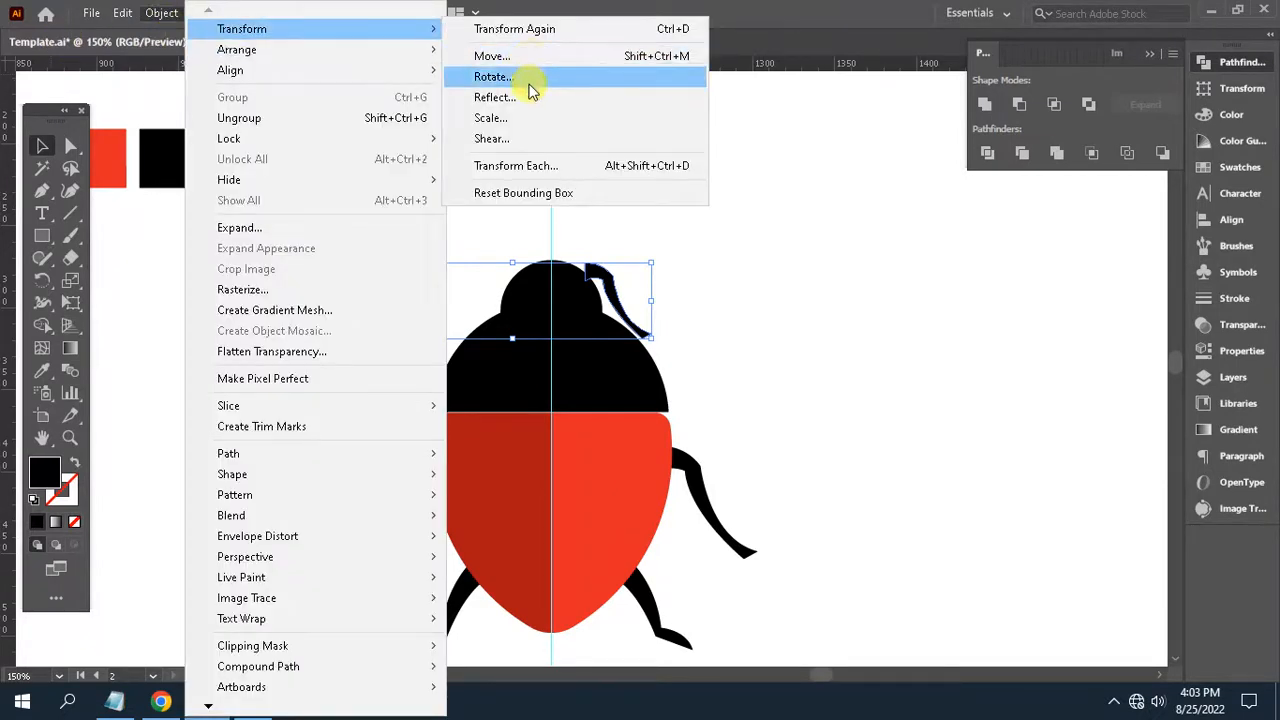
click(531, 97)
click(113, 298)
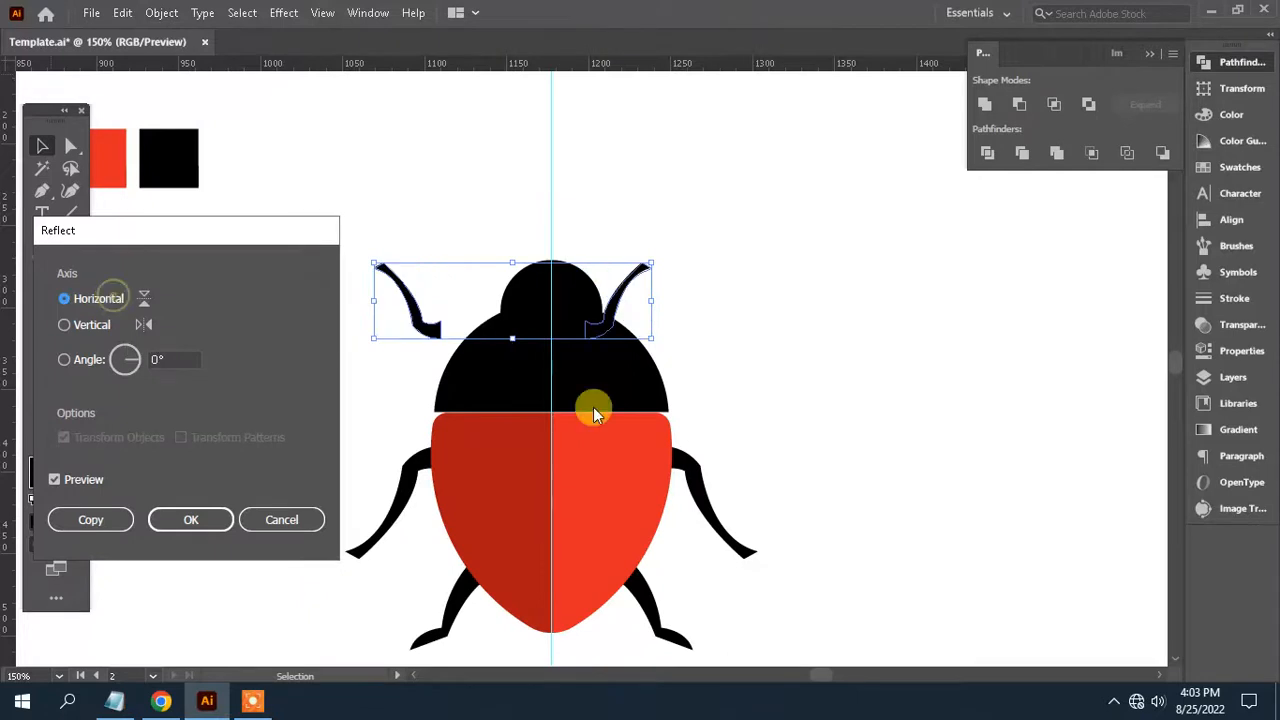
click(191, 519)
- Raise the antenna pair, ungroup it, and attach each antenna to its side of the head
mouse_move(622, 288)
mouse_down()
mouse_move(655, 252)
mouse_move(619, 272)
mouse_up()
right_click(653, 250)
click(774, 342)
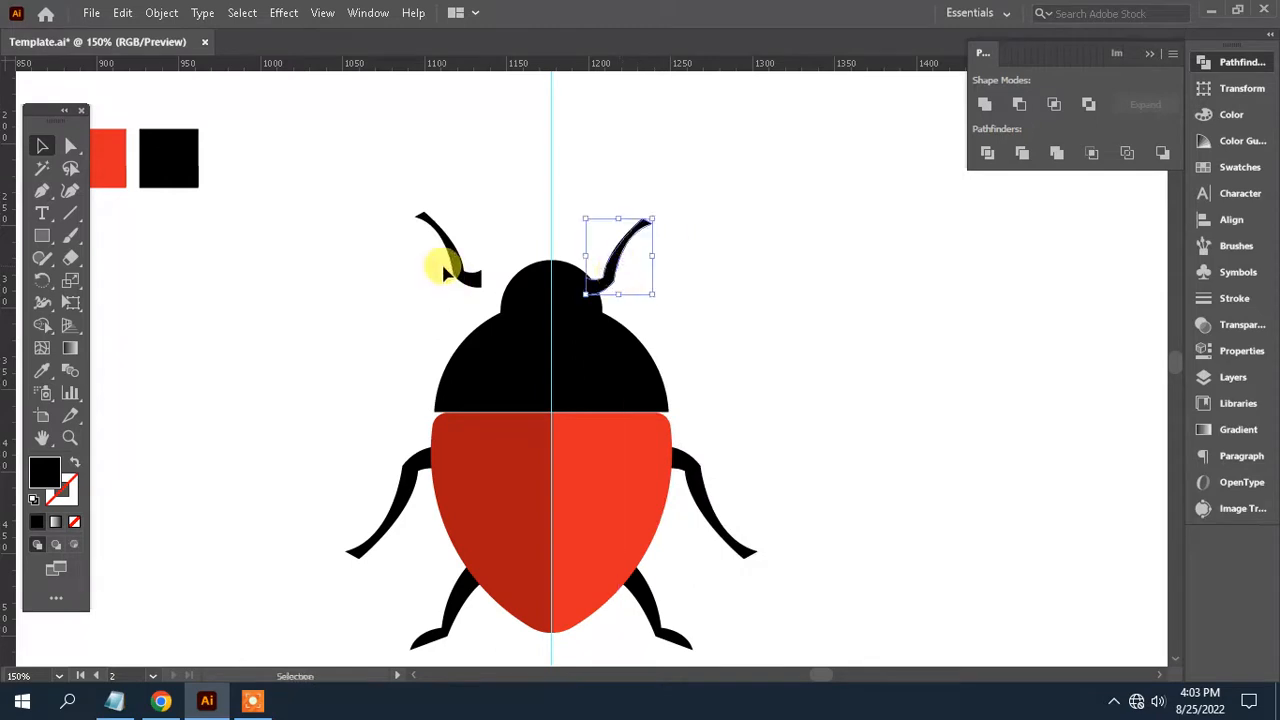
drag(470, 275, 497, 275)
click(735, 271)
scroll(735, 271, down, 4)
drag(711, 246, 775, 288)
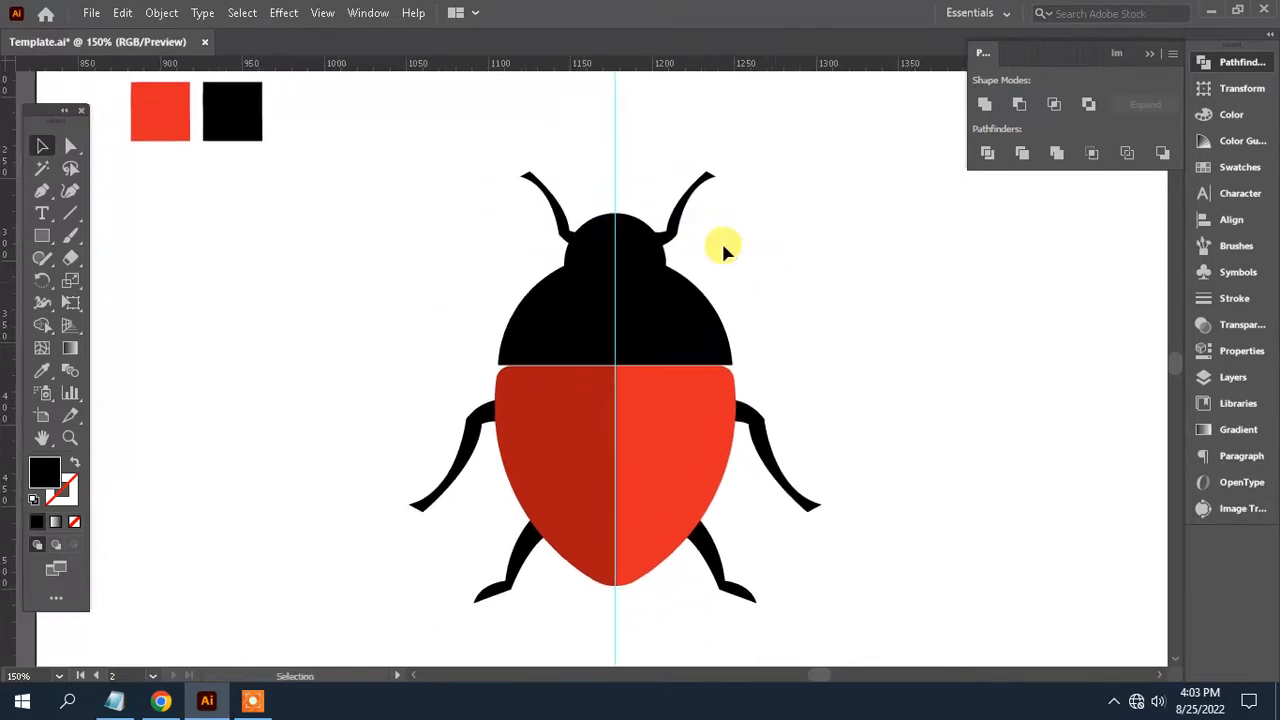
- Select both antennae and nudge them slightly upward on the head
click(678, 215)
shift+click(556, 218)
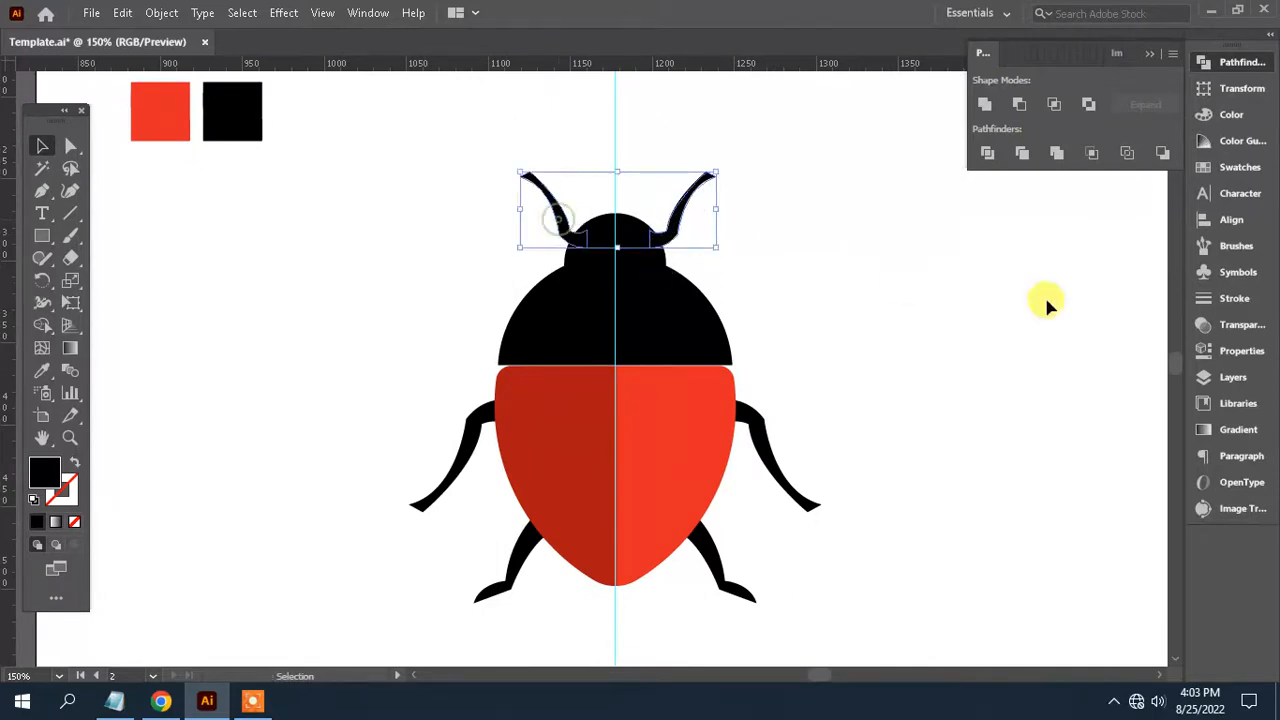
key(Up)
key(Up)
key(Up)
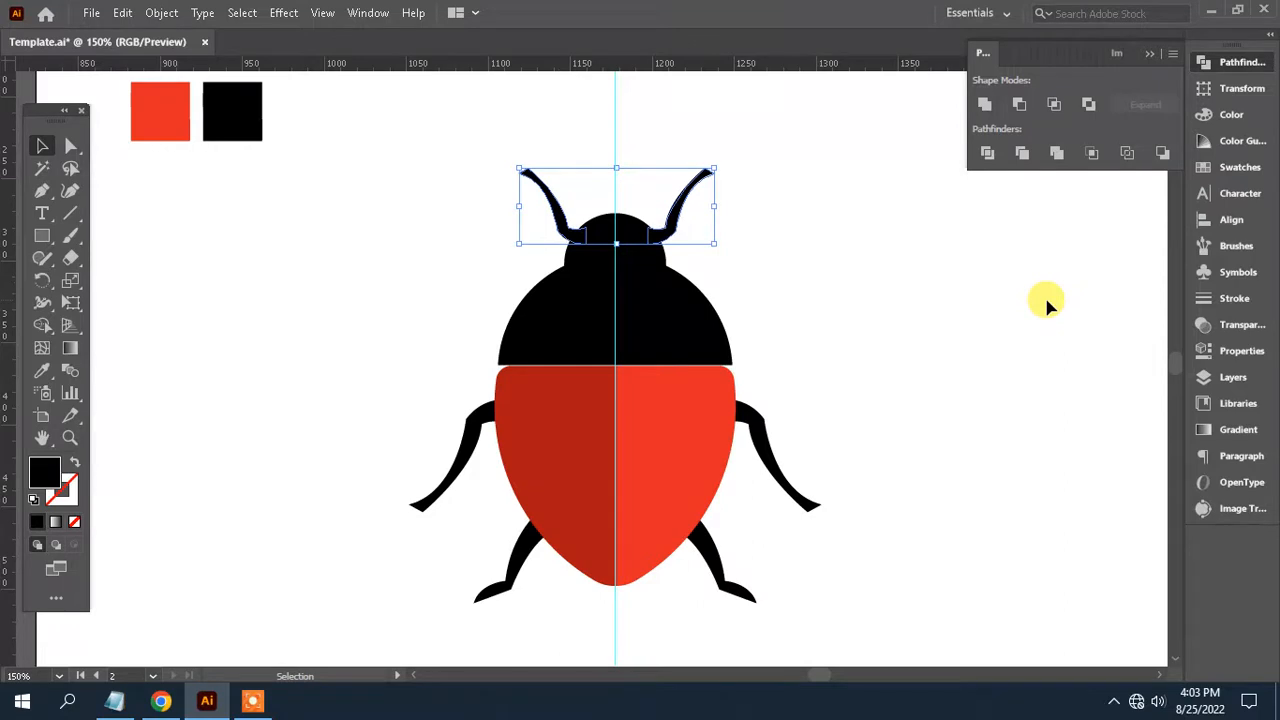
click(966, 297)
- Hide the vertical center guide running through the ladybug
scroll(887, 333, down, 1)
drag(887, 333, 887, 344)
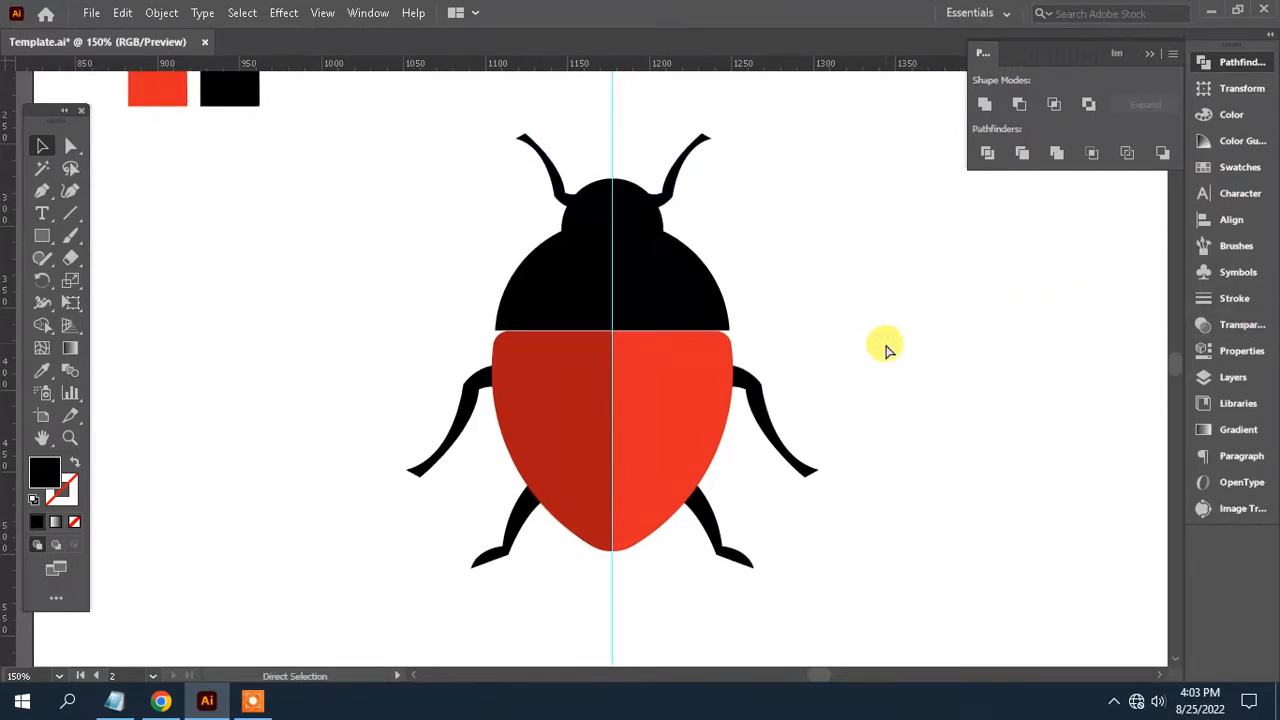
key(ctrl+minus)
key(ctrl+minus)
drag(806, 375, 803, 340)
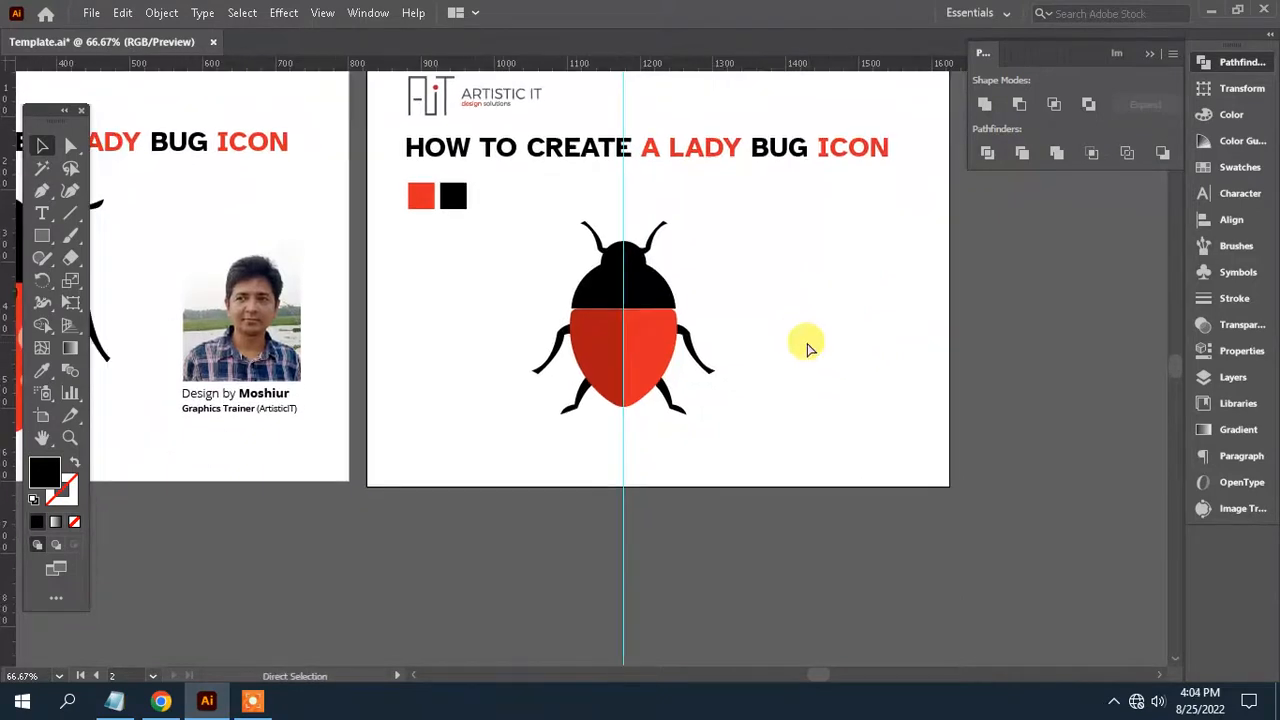
key(ctrl+semicolon)
key(ctrl+plus)
key(ctrl+plus)
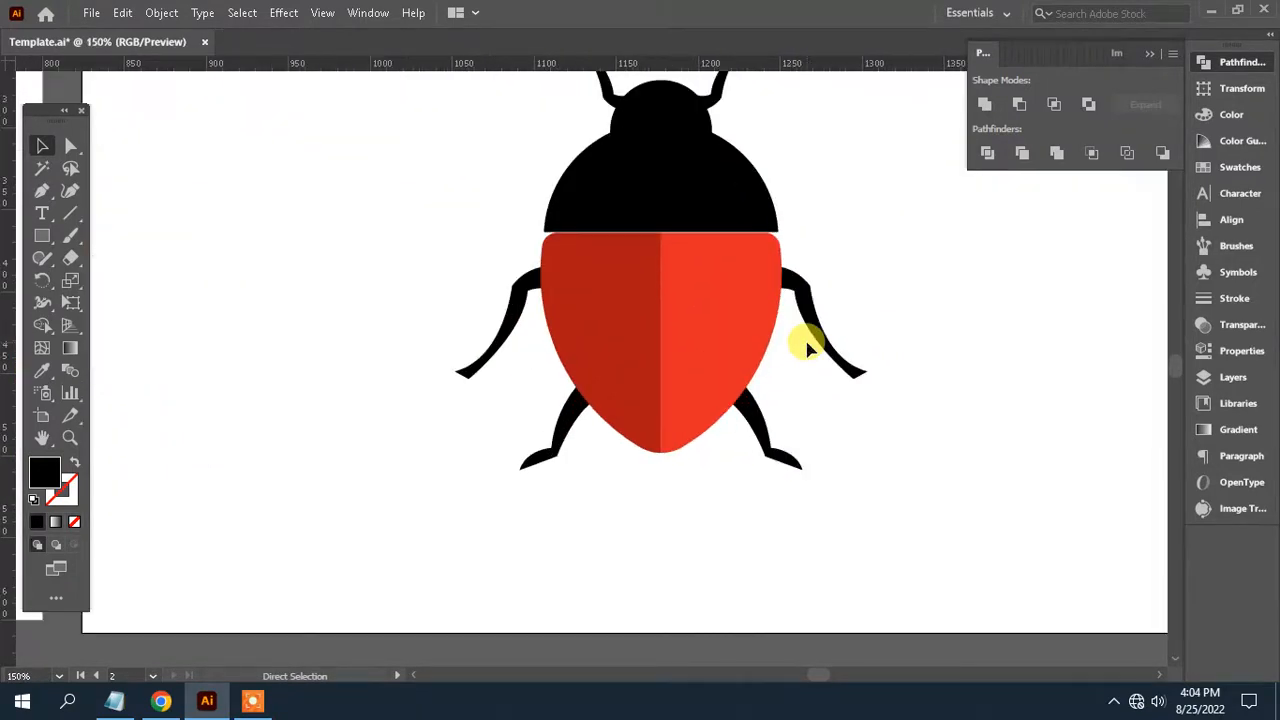
drag(784, 342, 614, 400)
- Draw a small circle on the lower part of the body's right half and fill it with the artboard's white
click(42, 236)
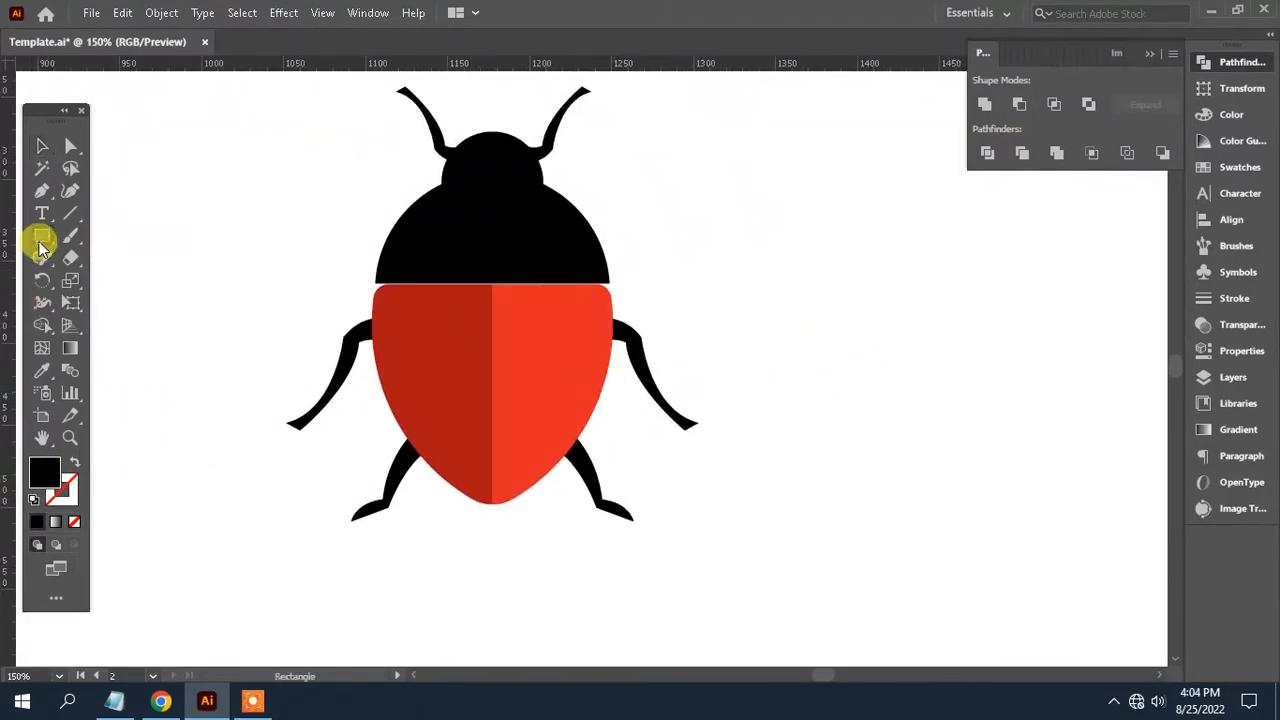
click(140, 280)
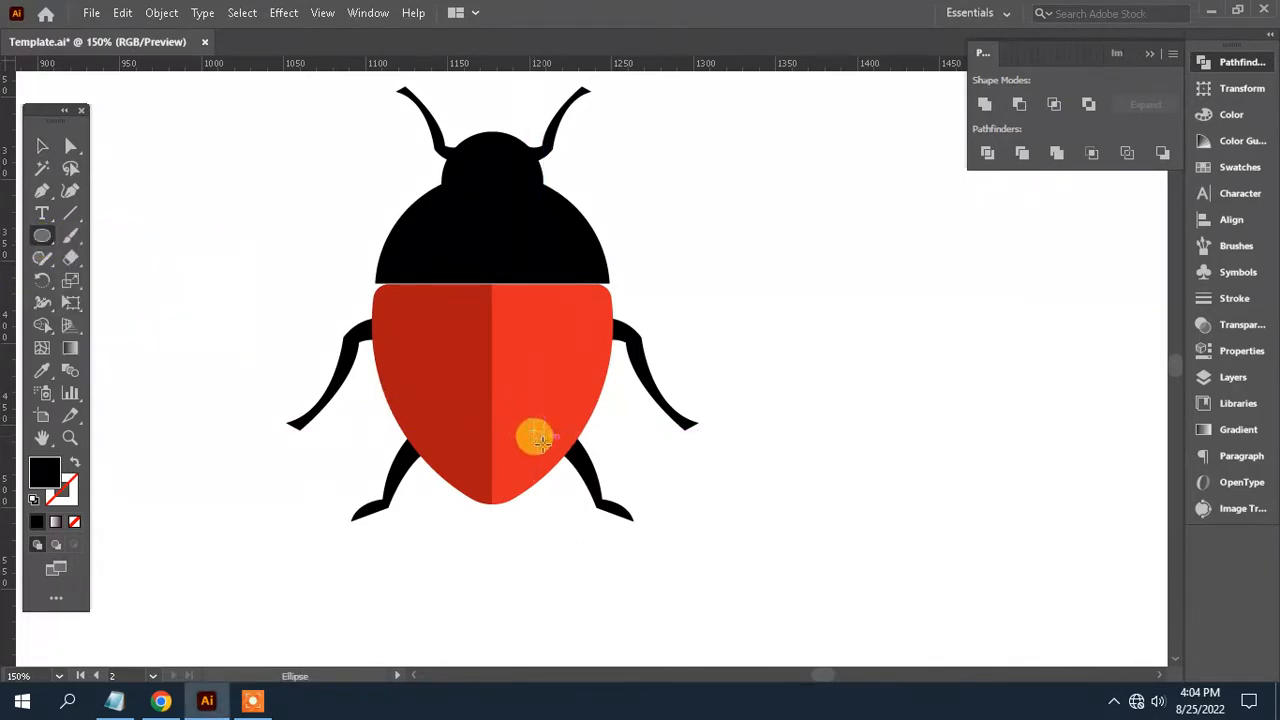
drag(531, 429, 551, 447)
click(42, 370)
click(735, 467)
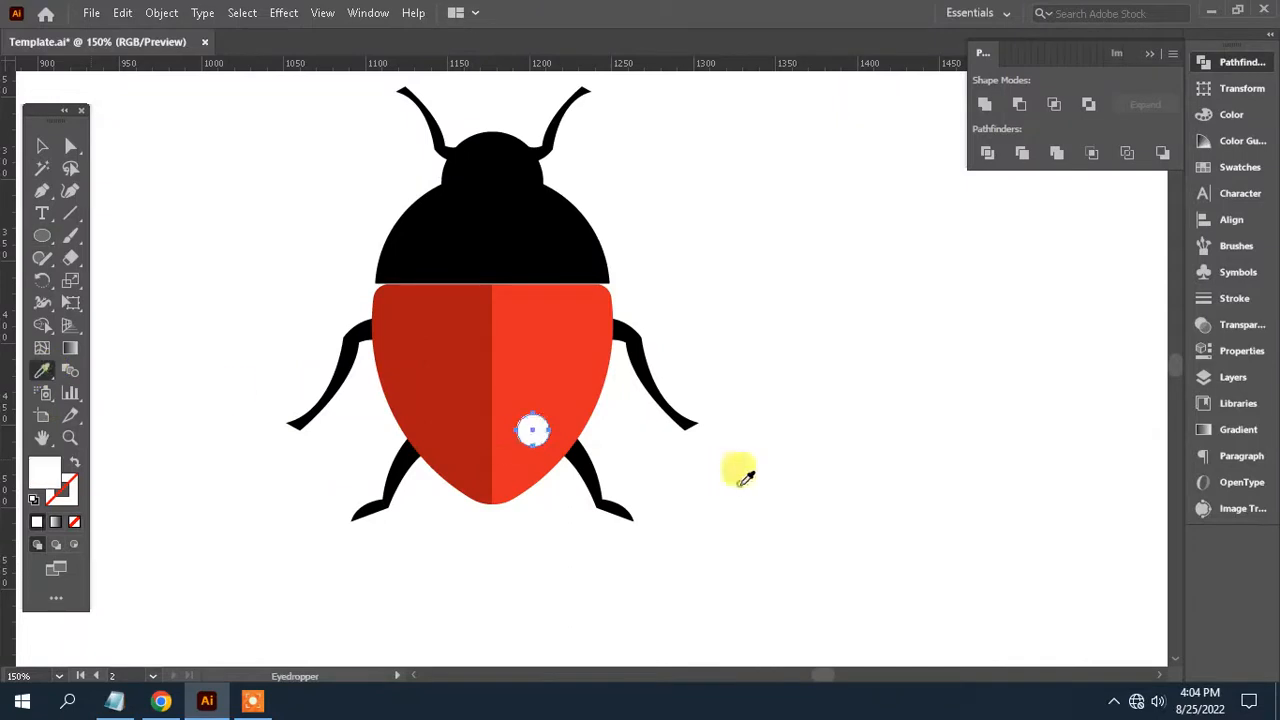
- Draw a large white circle on the upper right half, plus a small lower and a large upper one on the left half
click(46, 239)
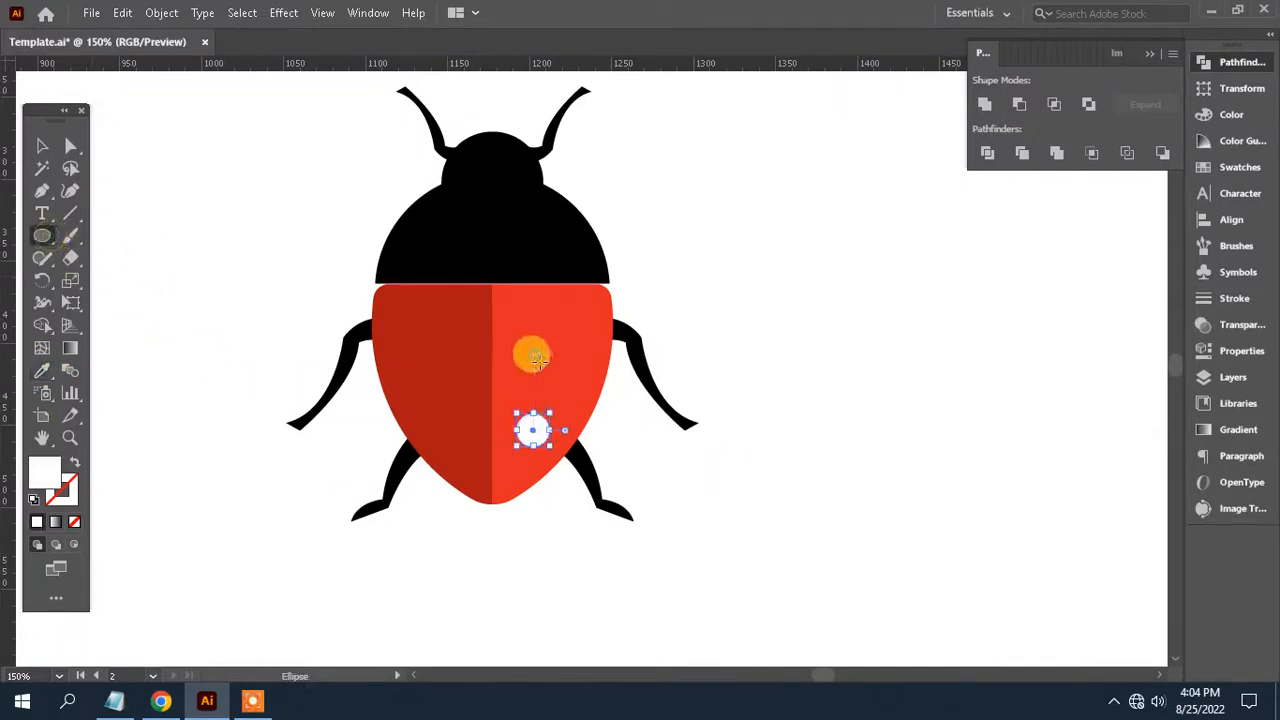
drag(534, 355, 548, 386)
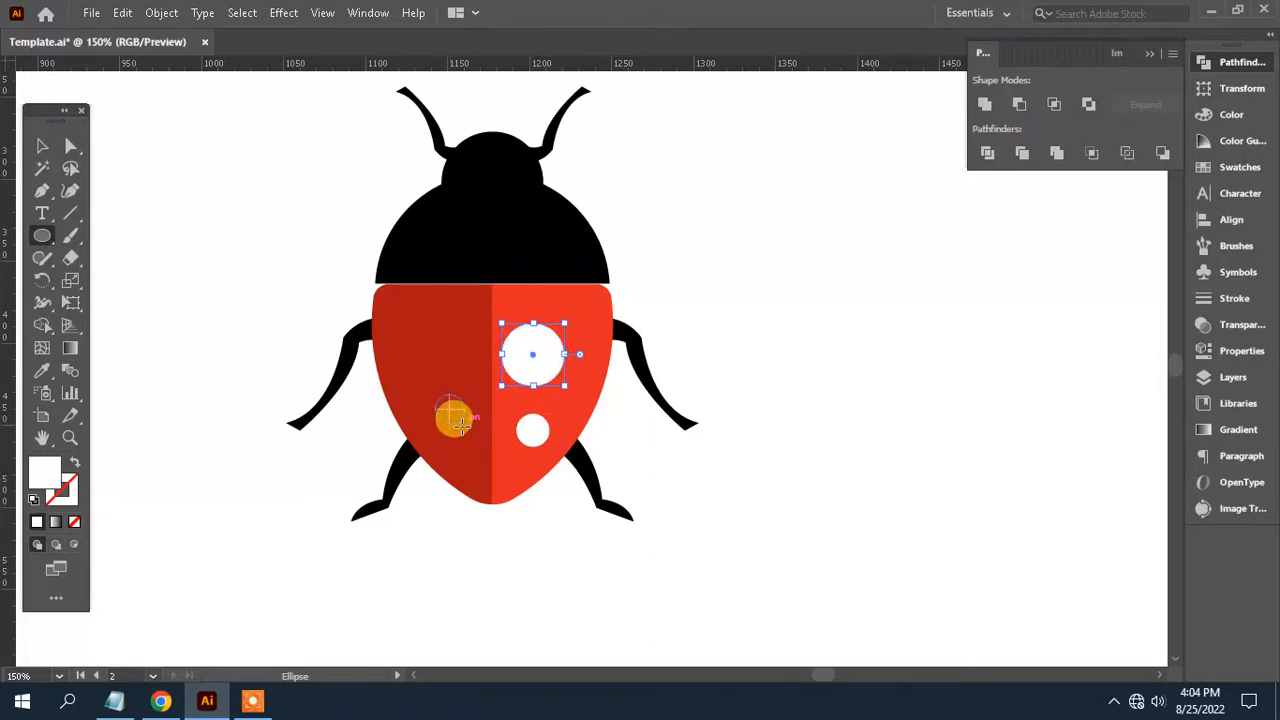
drag(458, 424, 458, 424)
drag(443, 343, 455, 374)
- Select all four white spots on the ladybug's red body and set their opacity to 80%
click(41, 145)
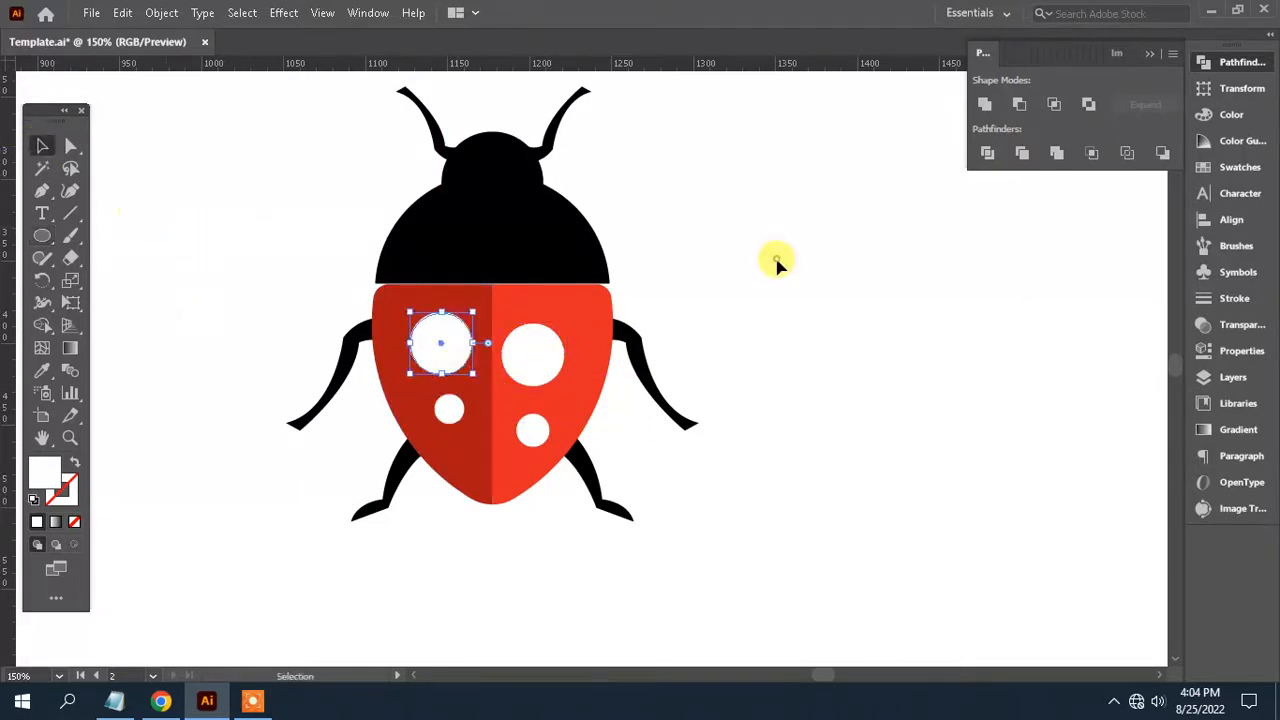
click(778, 263)
scroll(661, 308, down, 2)
click(533, 310)
shift+click(532, 385)
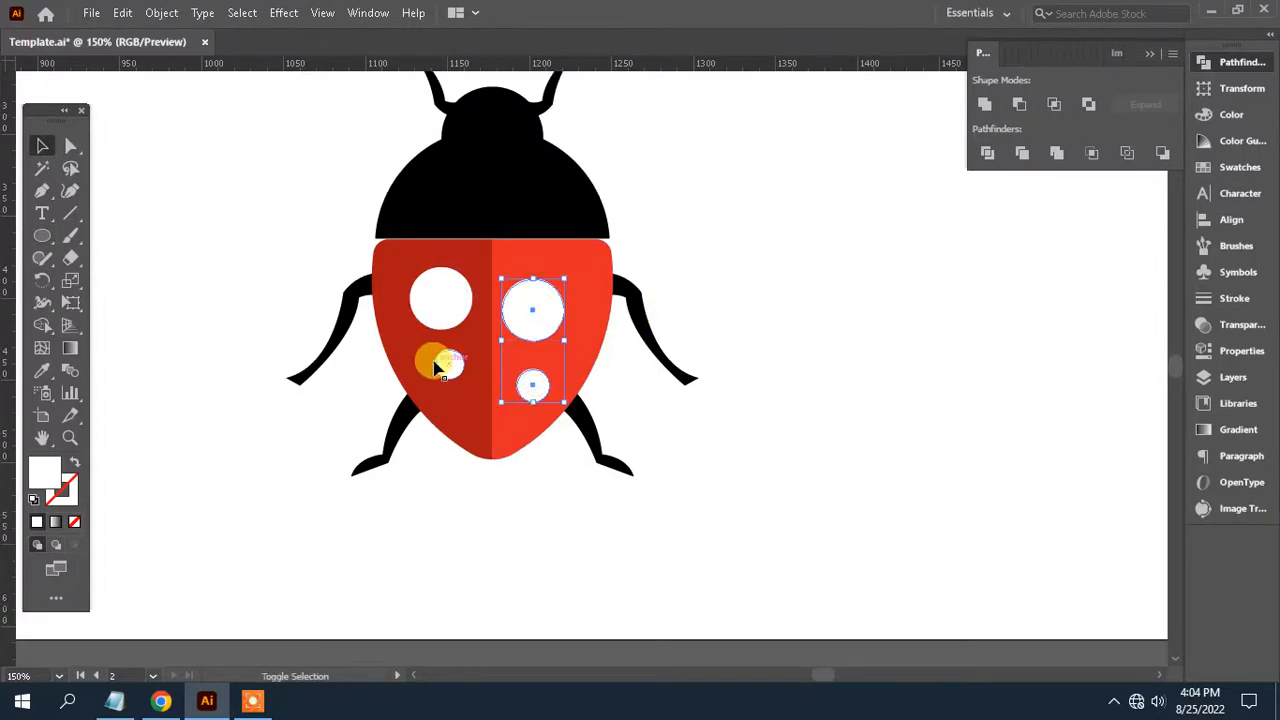
shift+click(436, 368)
shift+click(449, 297)
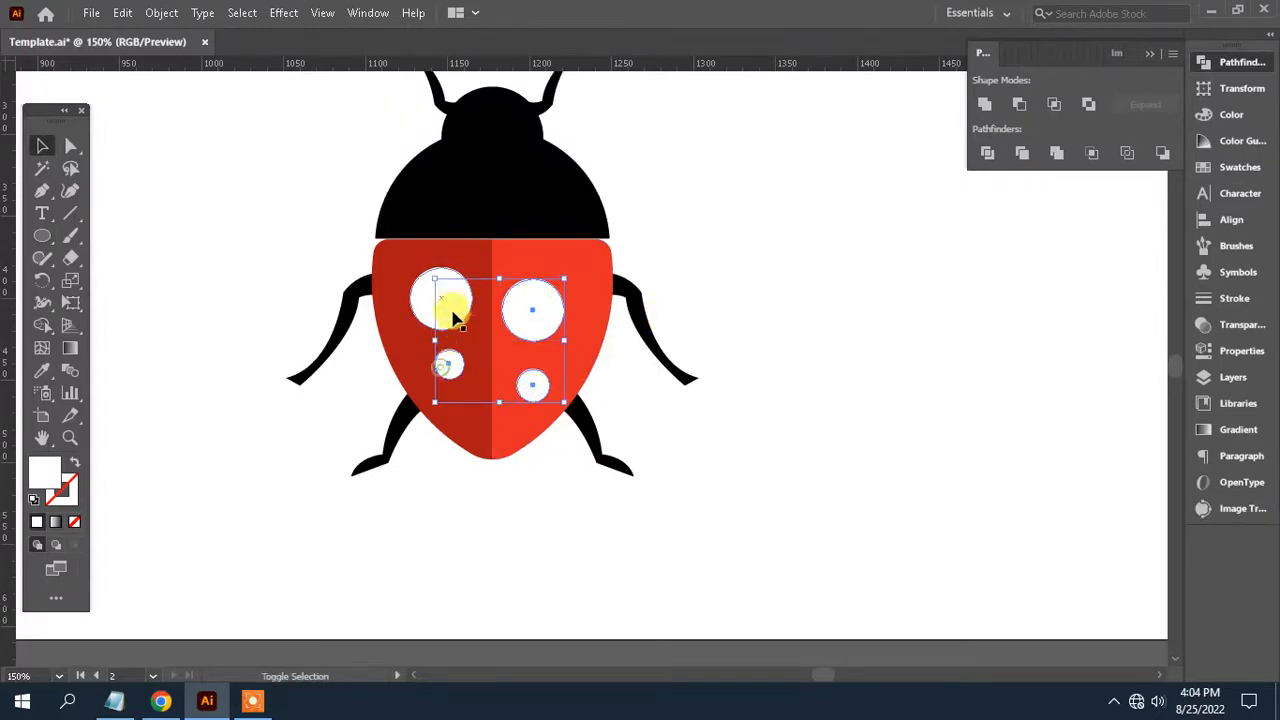
click(1258, 330)
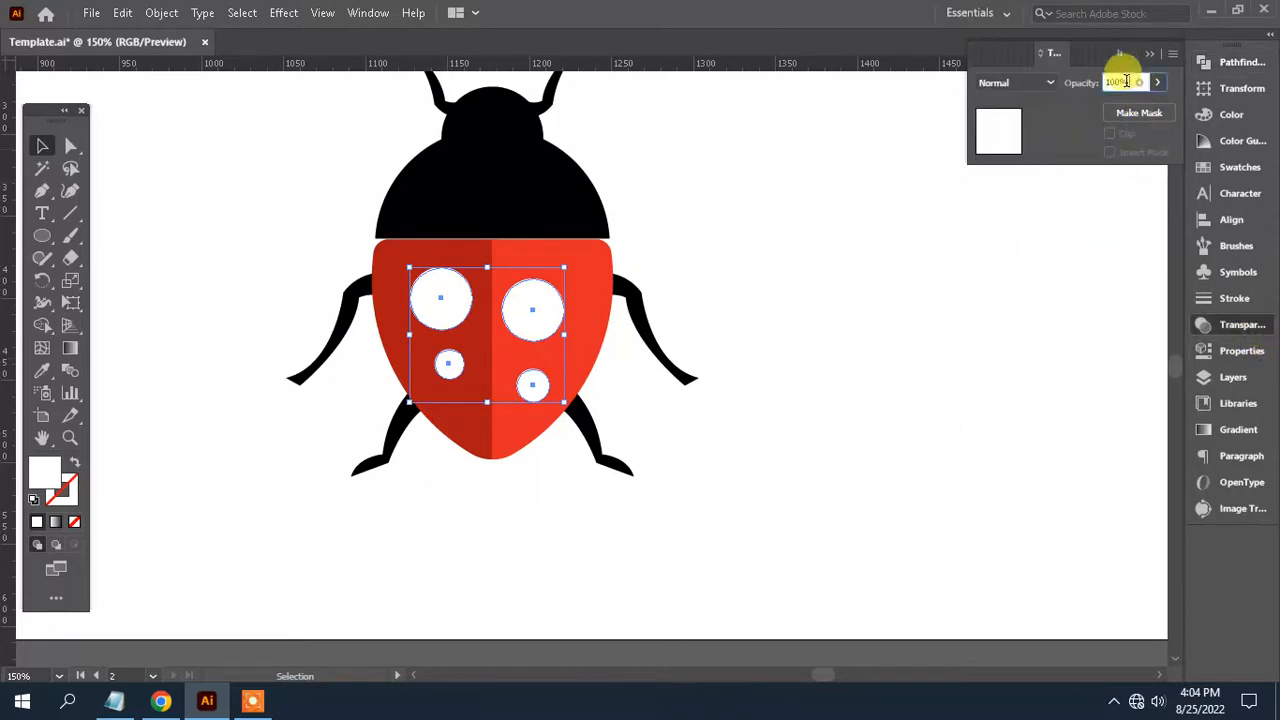
click(1126, 81)
text(80)
key(Return)
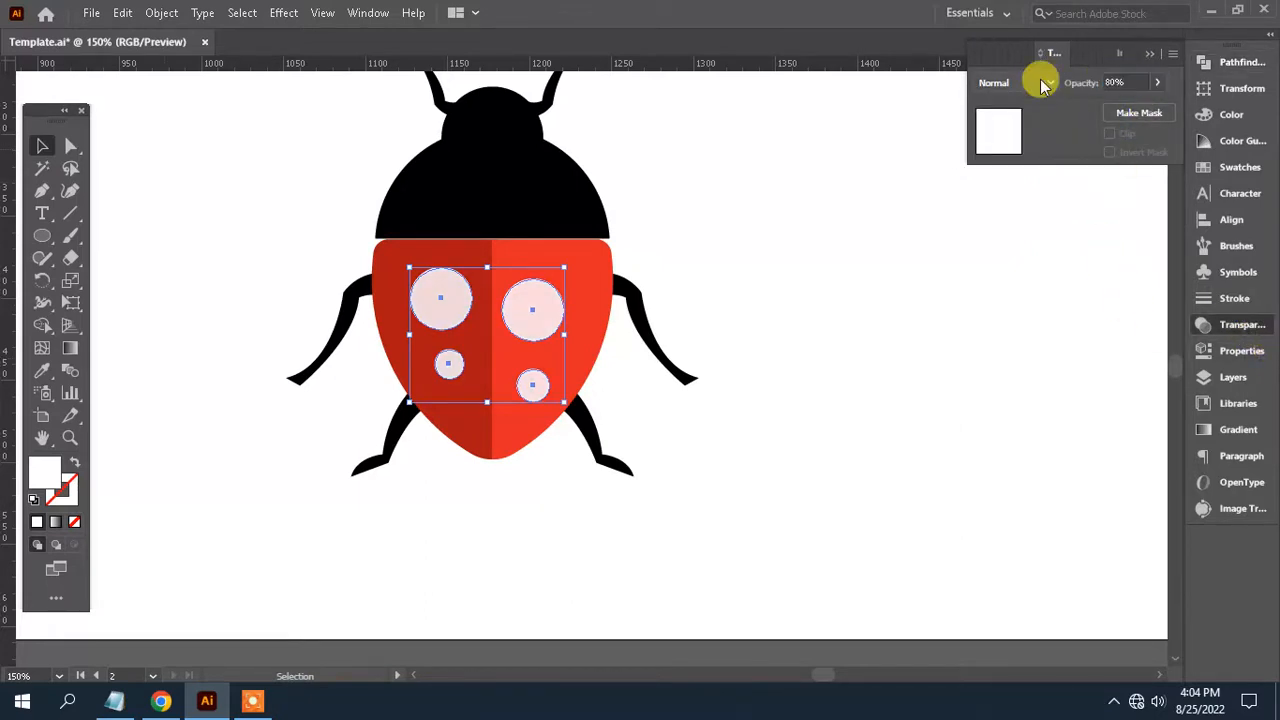
- Lower the opacity of the four selected spots to 60% and deselect them
click(1118, 80)
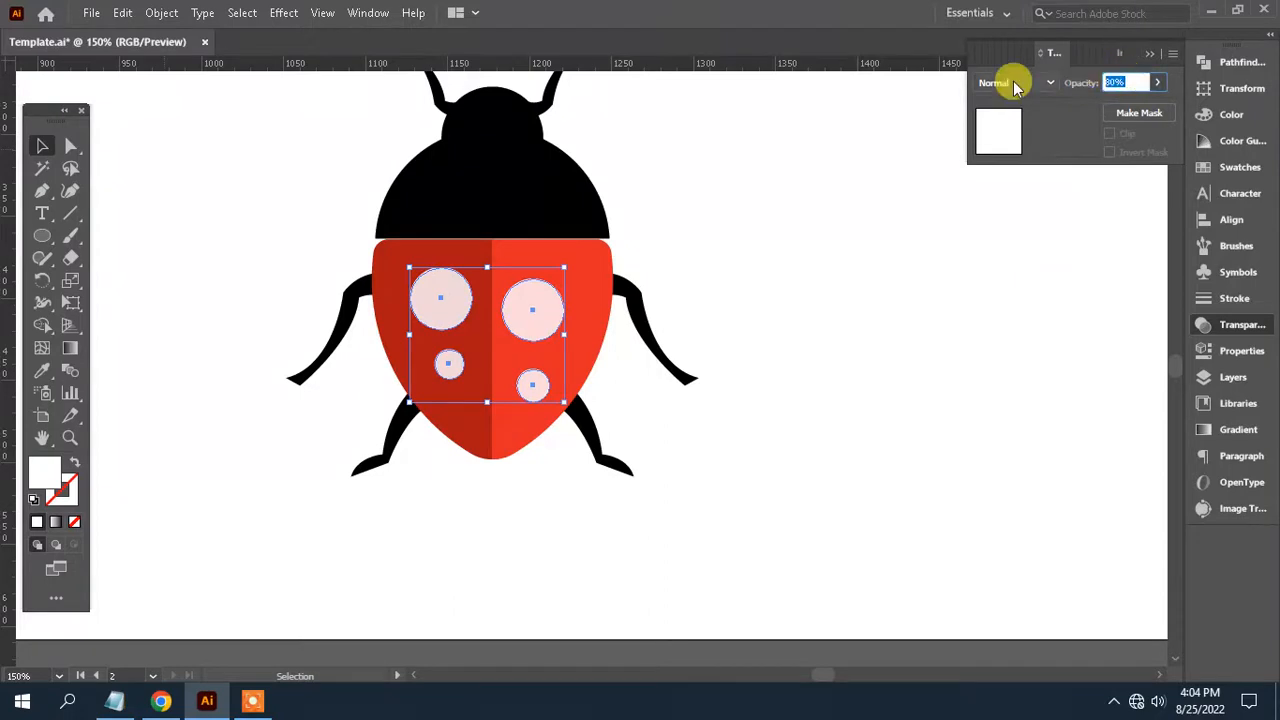
text(60)
key(Return)
click(803, 392)
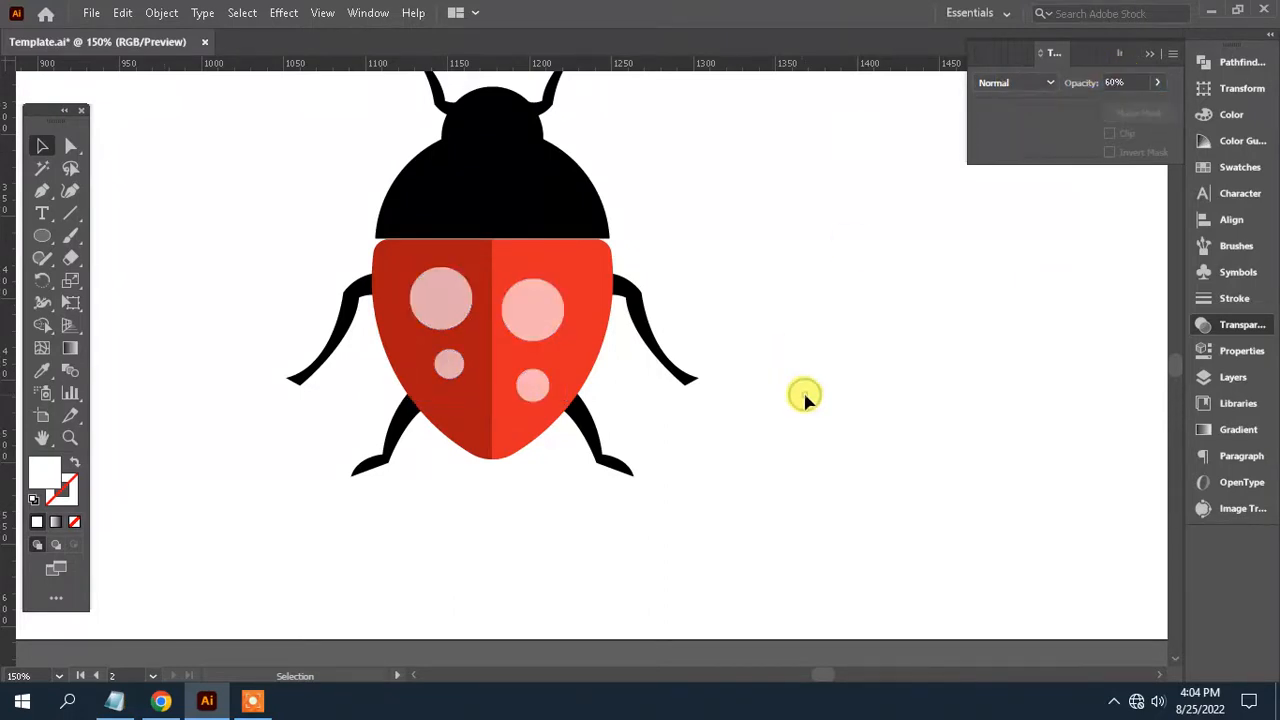
scroll(805, 397, up, 2)
key(ctrl+minus)
key(ctrl+minus)
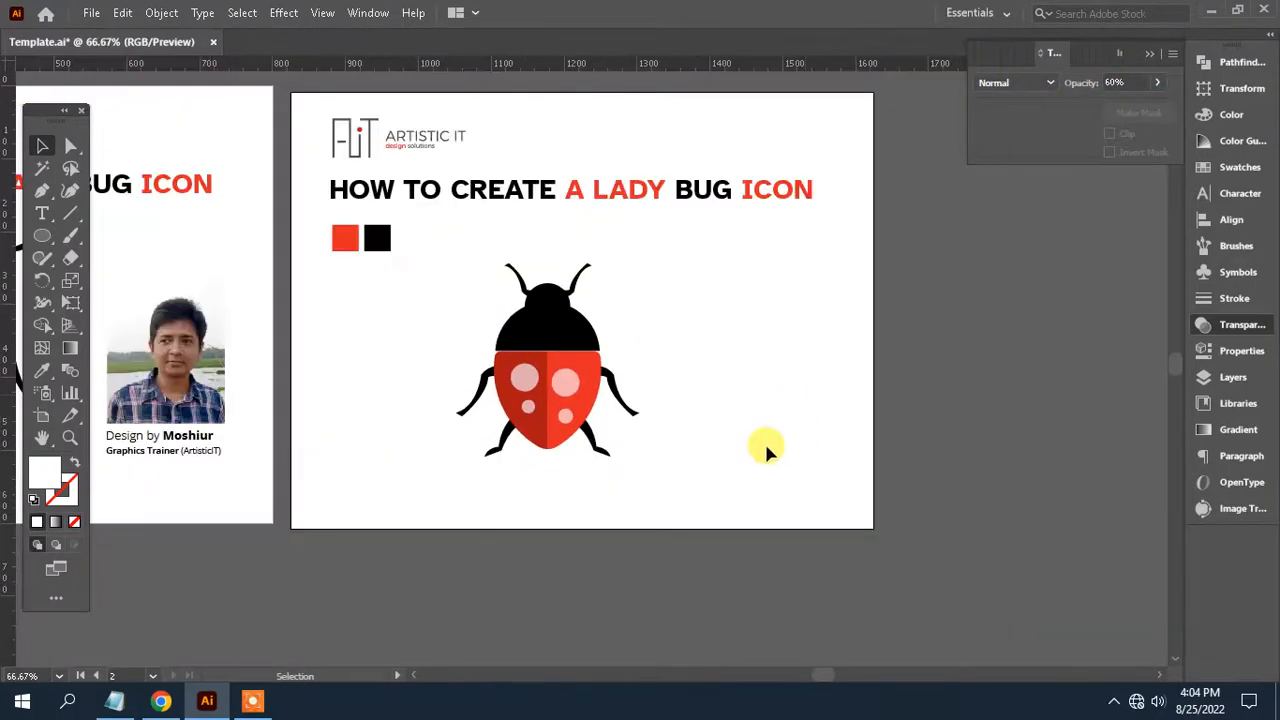
- Try to enlarge the whole ladybug proportionally about its center and compare it with the reference icon
drag(717, 463, 443, 254)
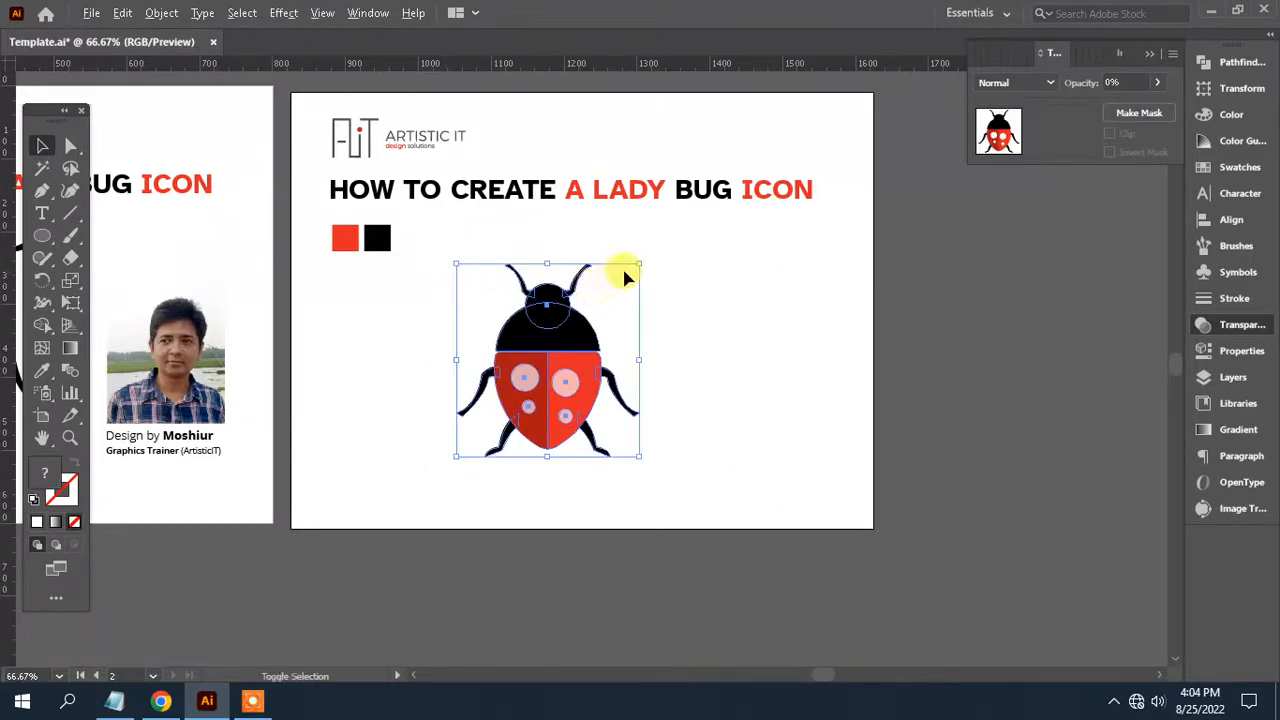
drag(640, 264, 677, 234)
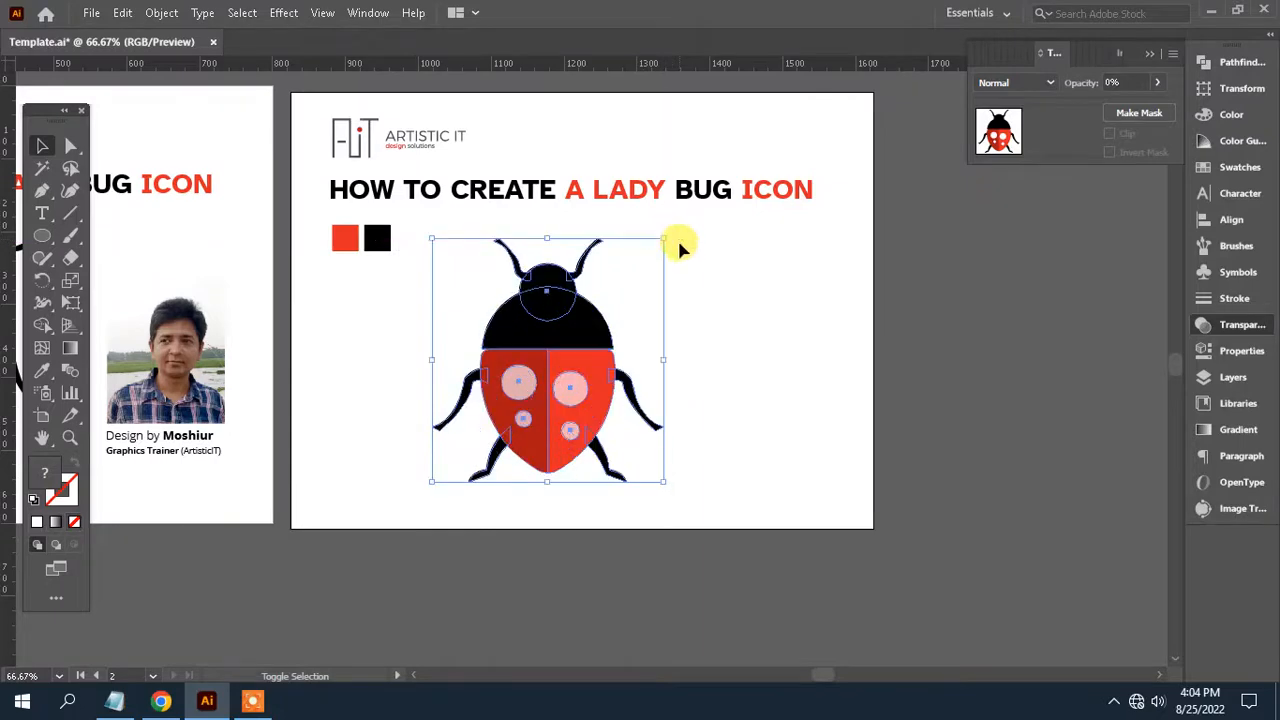
click(852, 364)
drag(641, 352, 766, 343)
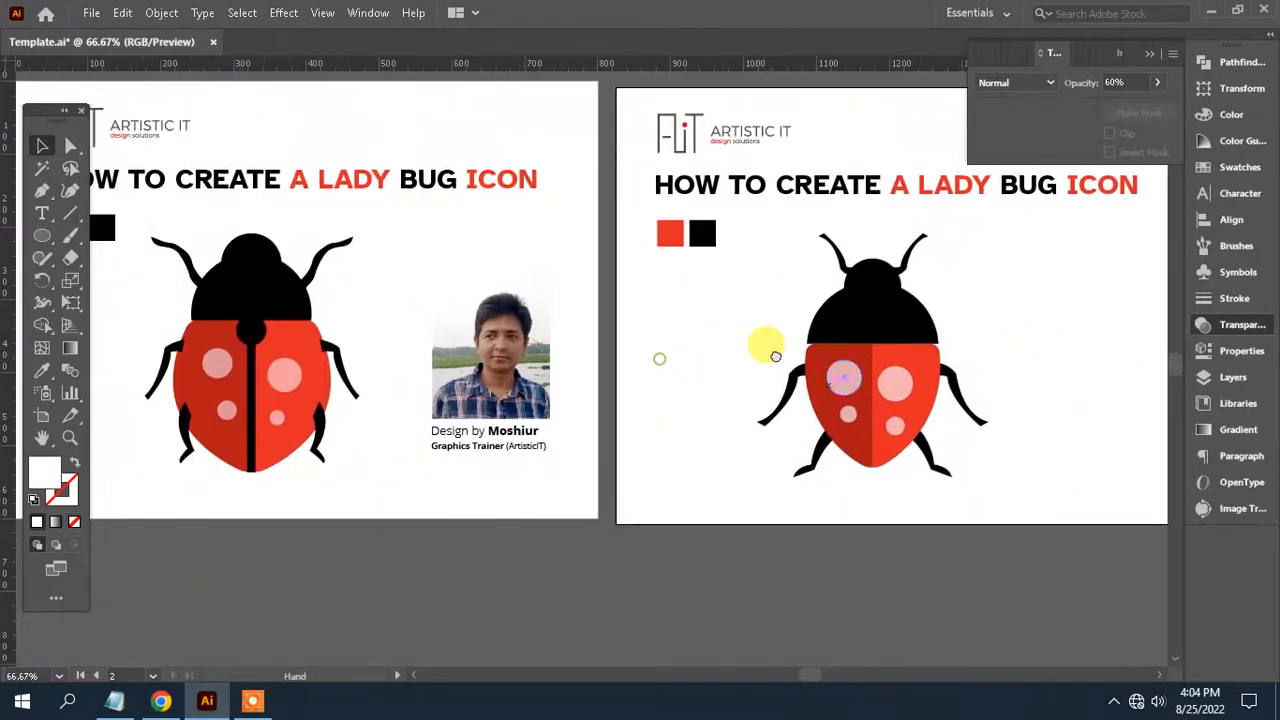
drag(920, 371, 810, 373)
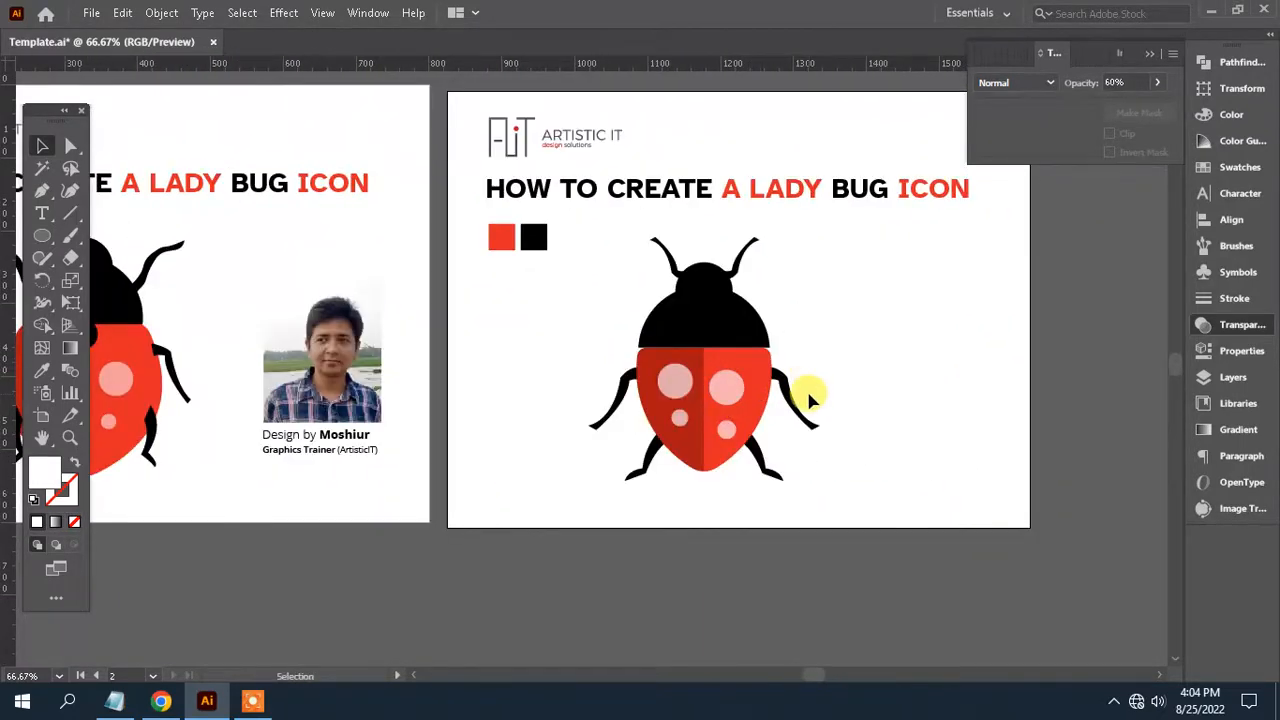
key(ctrl+z)
click(869, 406)
- Shrink the two spots on the right half of the body slightly, and likewise the two on the left half
click(727, 389)
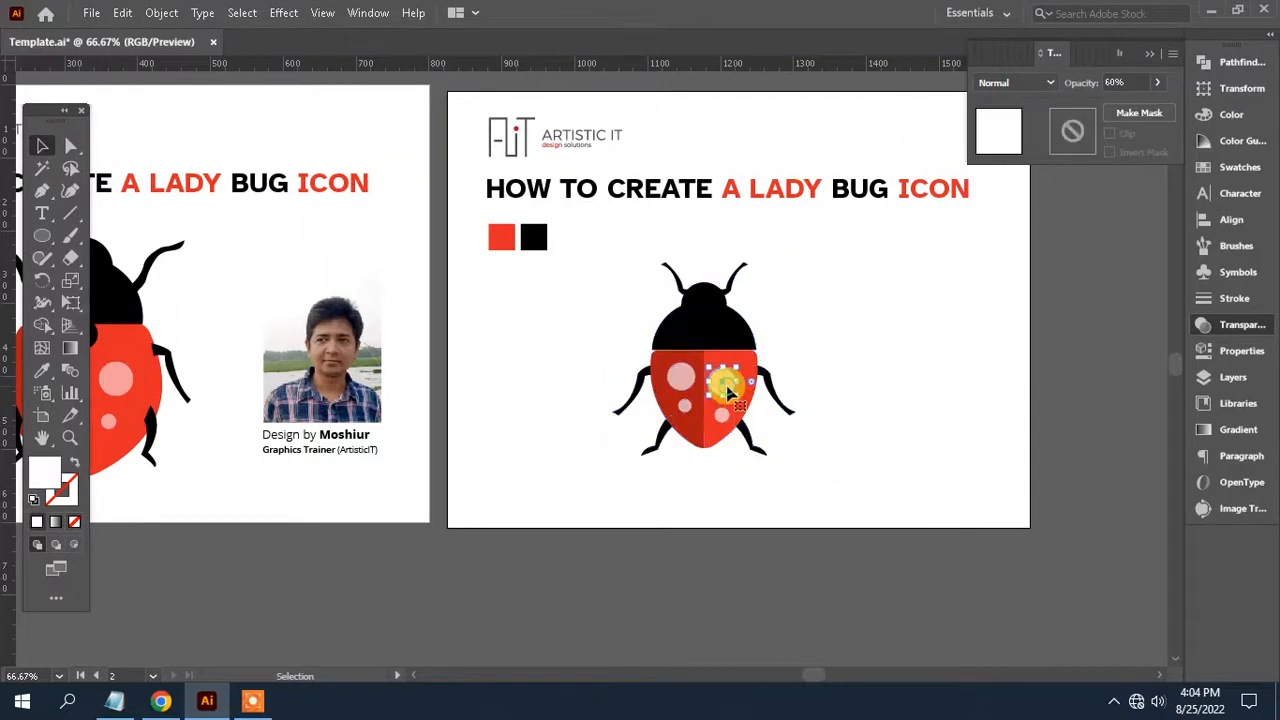
shift+click(727, 417)
key(ctrl+plus)
key(ctrl+plus)
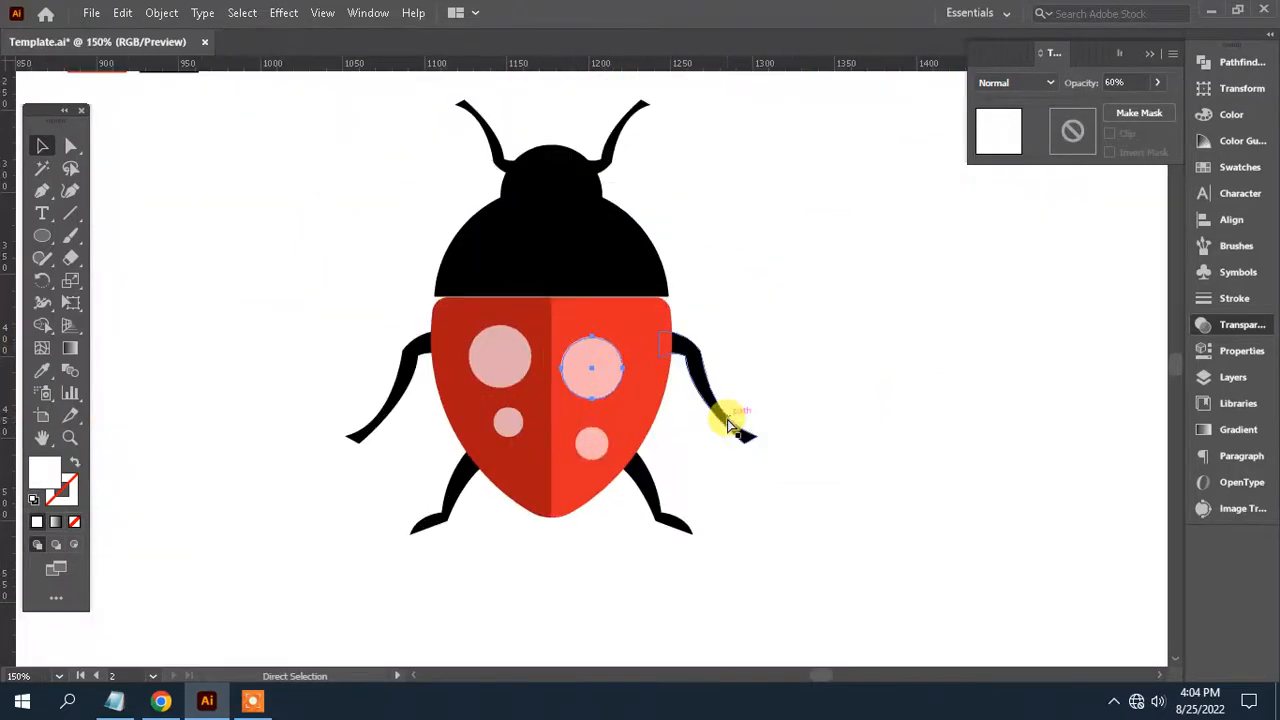
shift+click(592, 442)
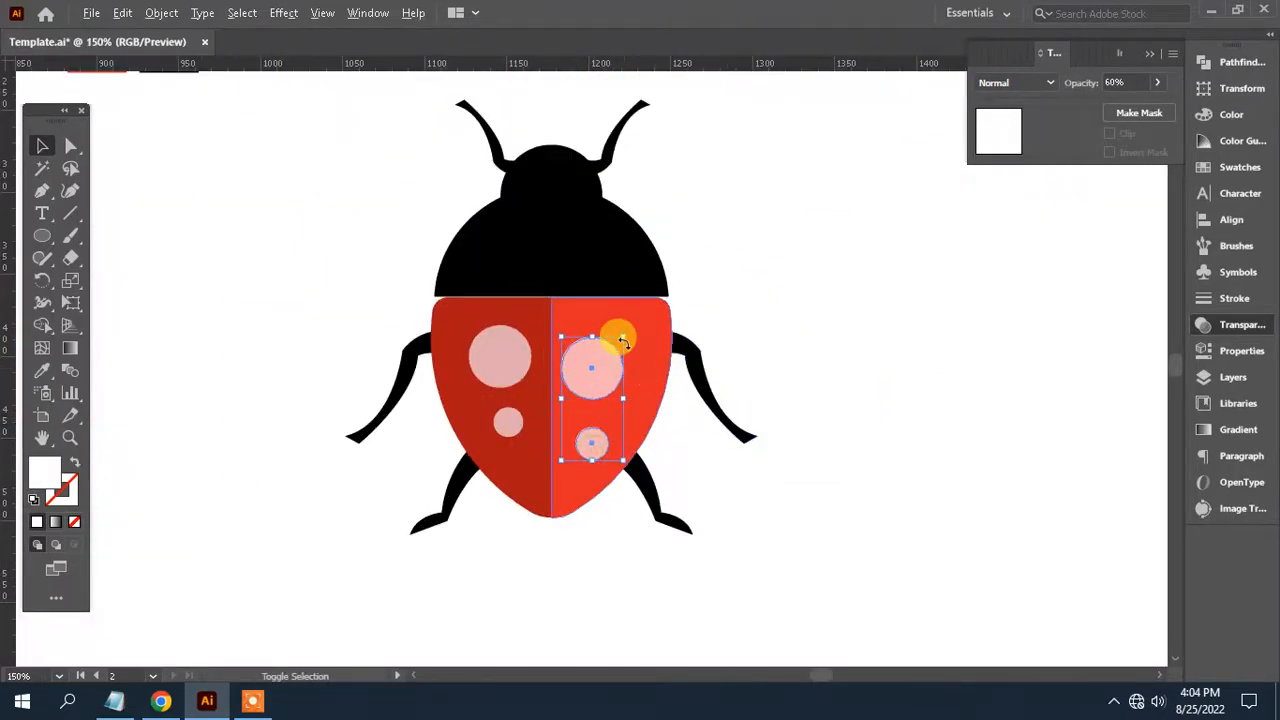
drag(623, 338, 608, 330)
click(506, 357)
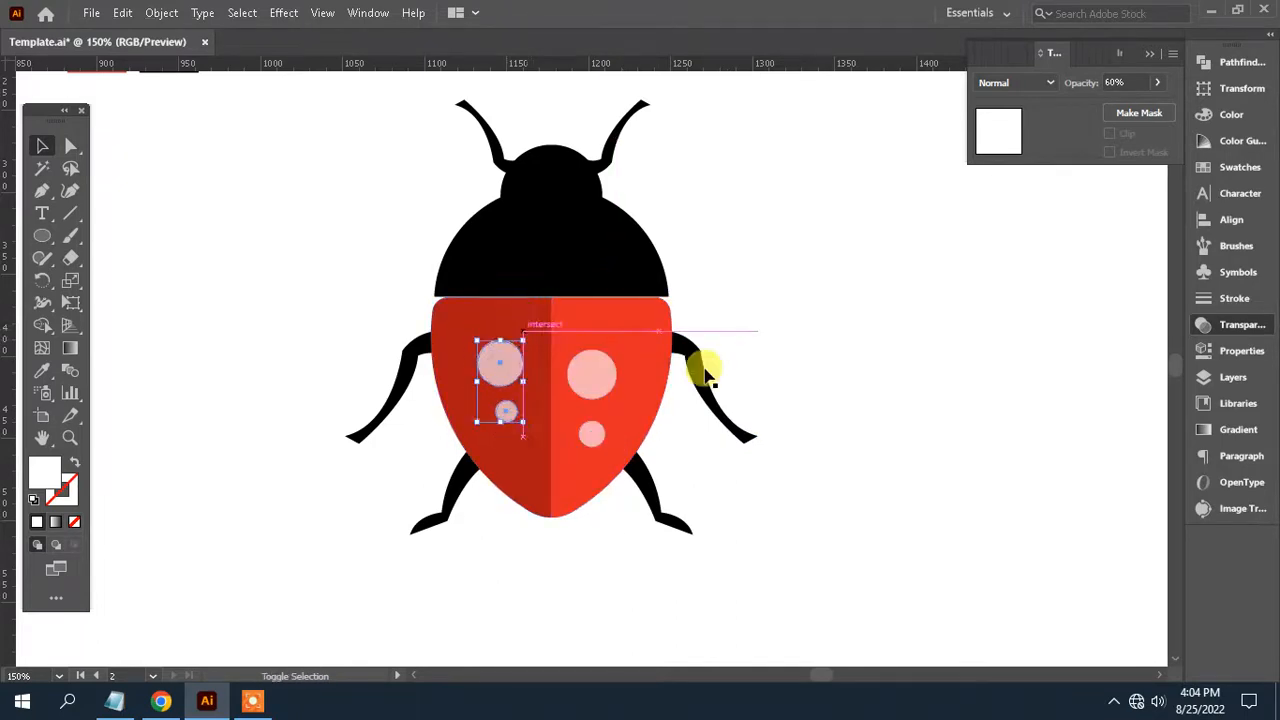
click(773, 369)
- Draw a small circle centered on the body's seam, where the red halves meet the black upper body
key(ctrl+equal)
scroll(700, 391, down, 1)
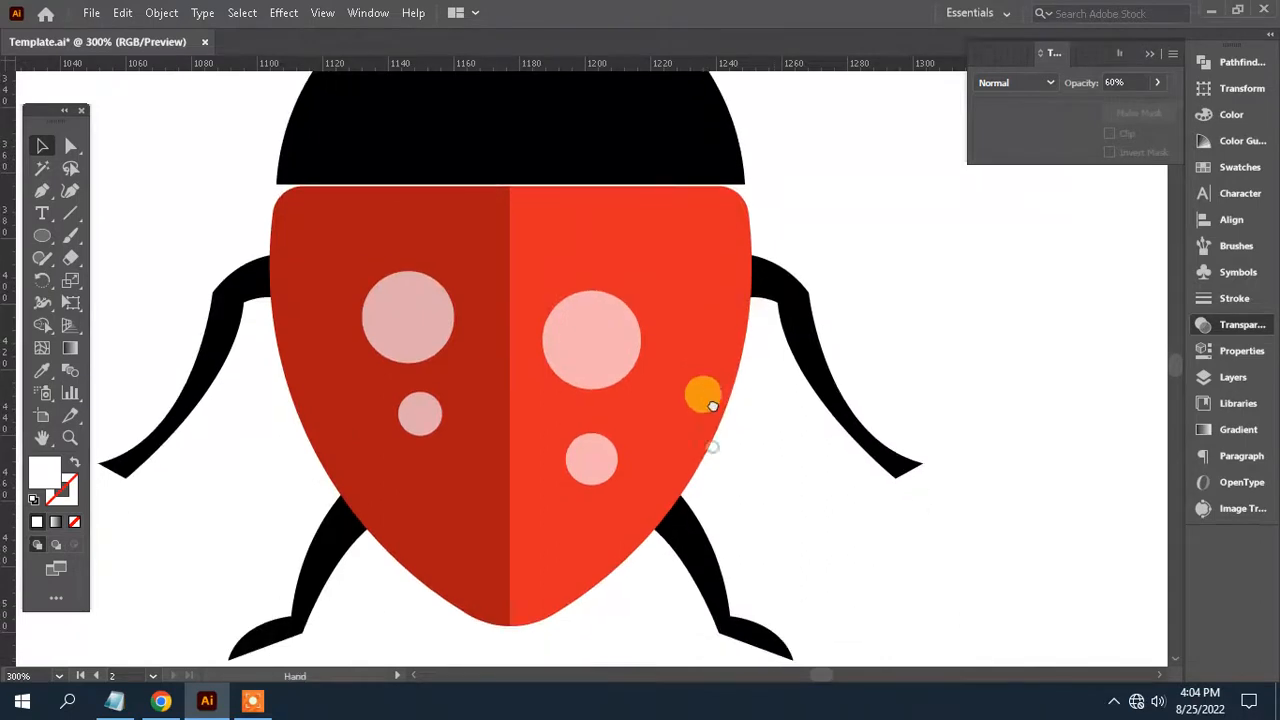
drag(55, 240, 110, 274)
drag(510, 192, 517, 213)
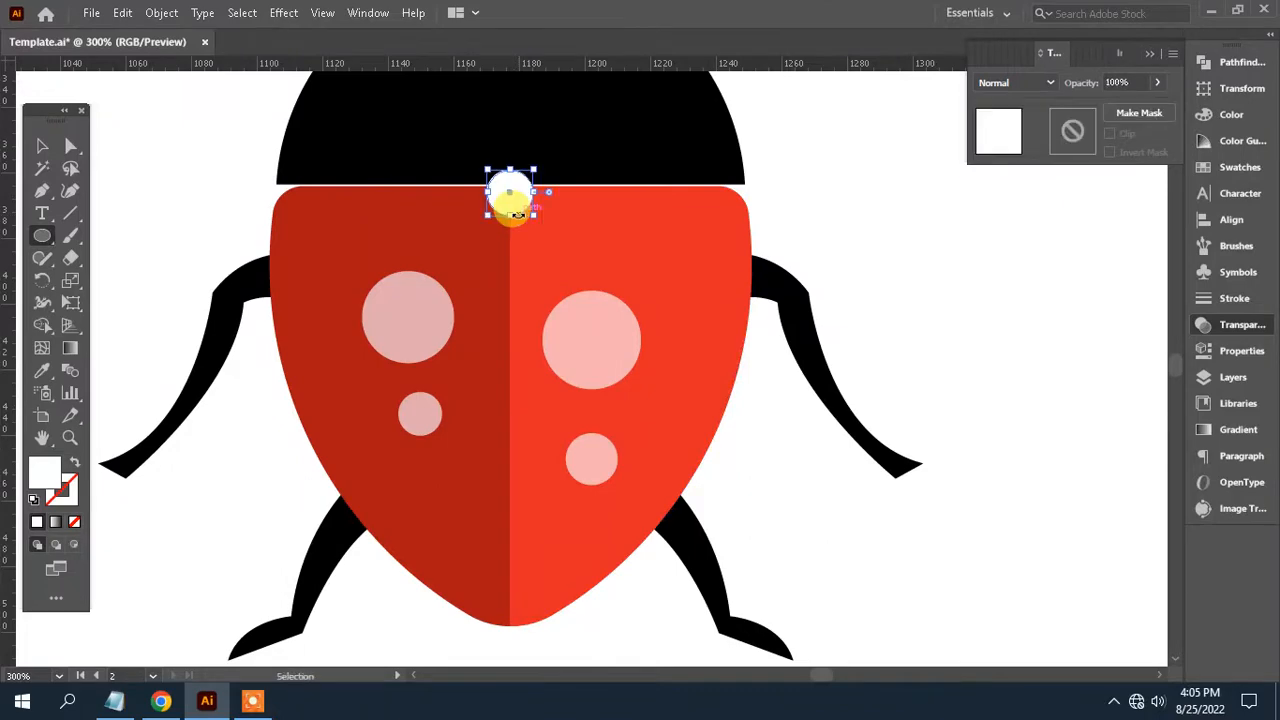
- Fill the small seam circle with the black of the upper body and move it slightly down the seam
key(ctrl+0)
key(ctrl+minus)
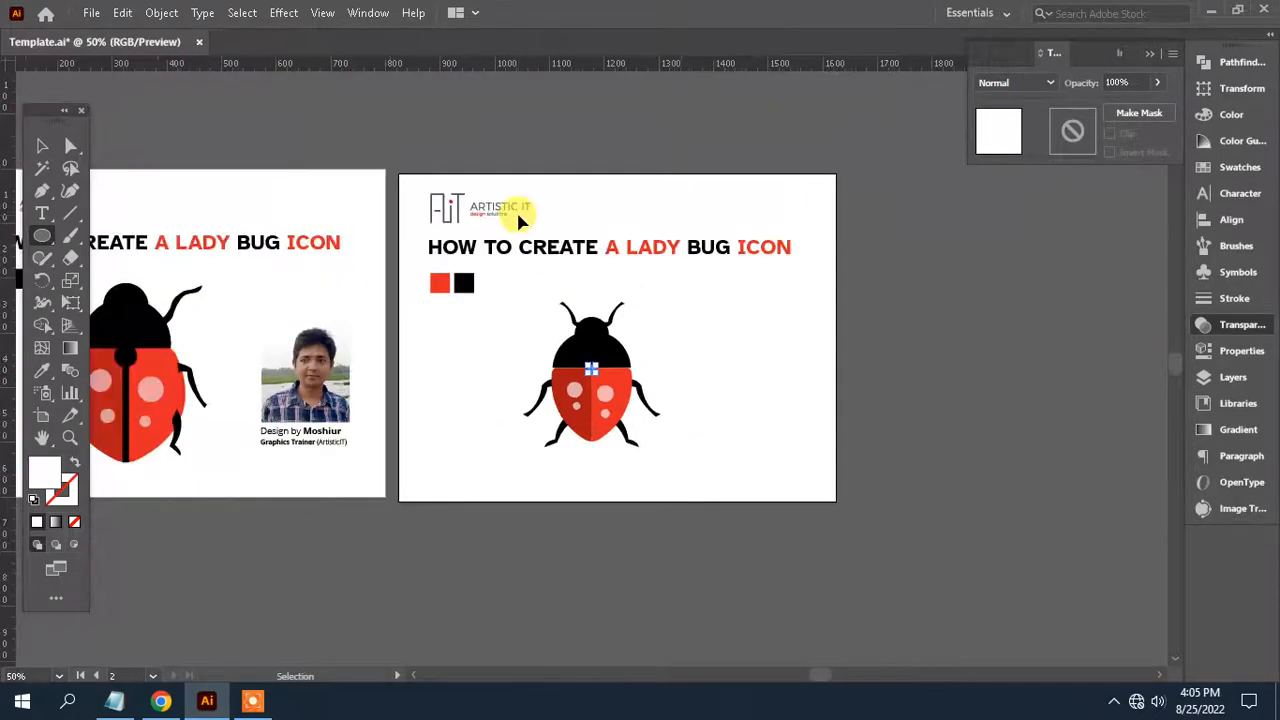
key(ctrl+plus)
key(ctrl+plus)
key(ctrl+plus)
key(ctrl+plus)
key(ctrl+plus)
key(ctrl+plus)
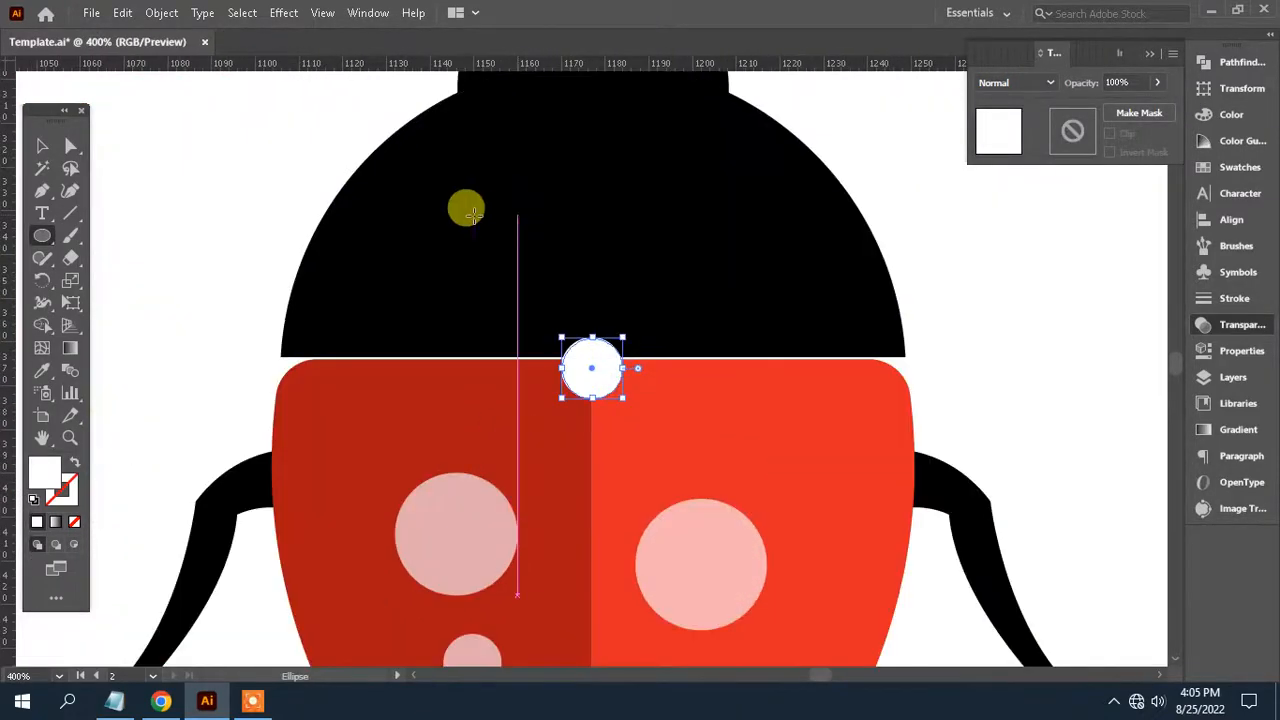
click(41, 370)
click(457, 236)
drag(591, 366, 553, 276)
- Adjust the black half-dome of the upper body so that it meets the red body without a gap
click(41, 145)
click(736, 196)
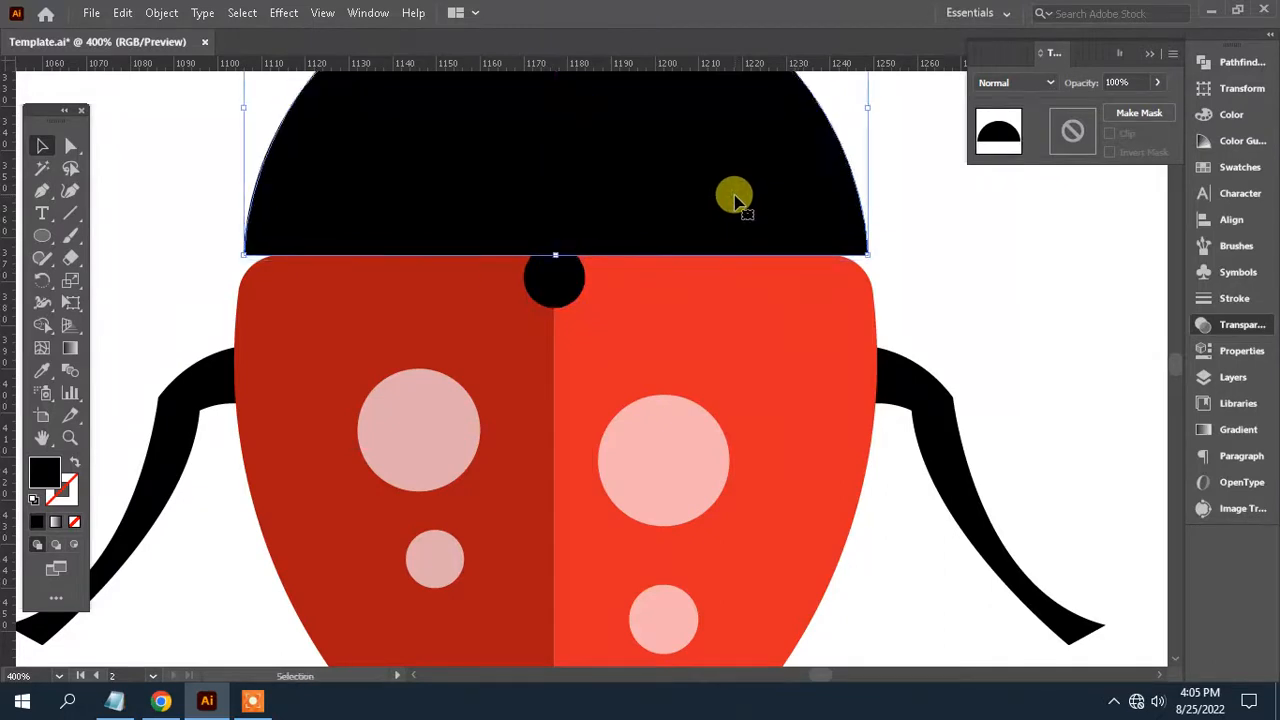
mouse_move(770, 198)
mouse_down()
mouse_move(757, 391)
mouse_move(781, 191)
mouse_up()
click(932, 325)
drag(834, 382, 806, 249)
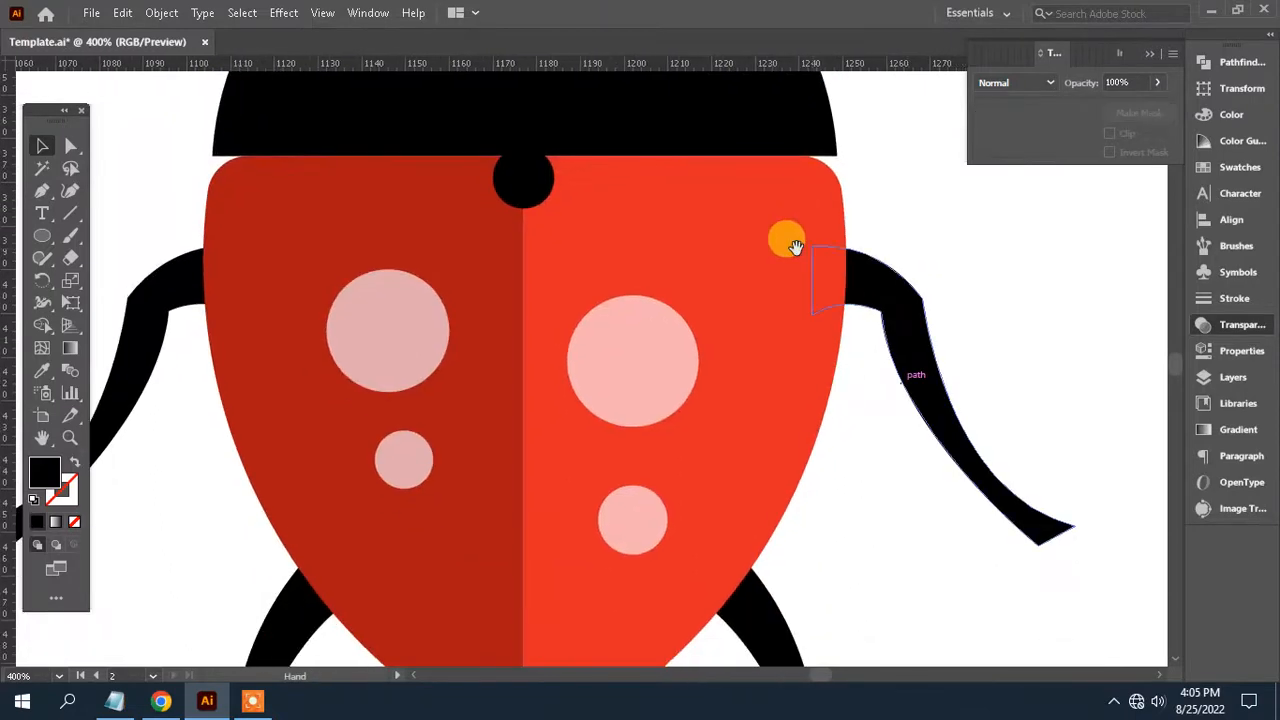
- Enlarge the black seam circle slightly about its center and deselect it
click(535, 180)
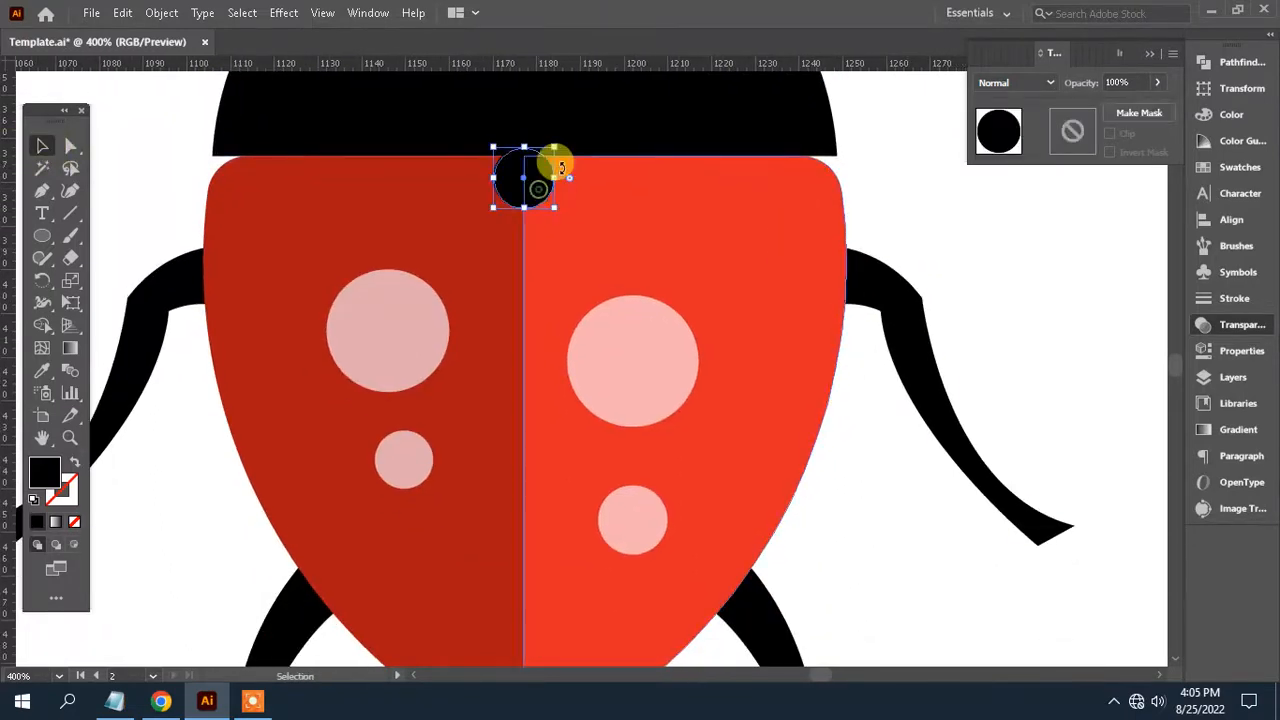
drag(564, 141, 568, 137)
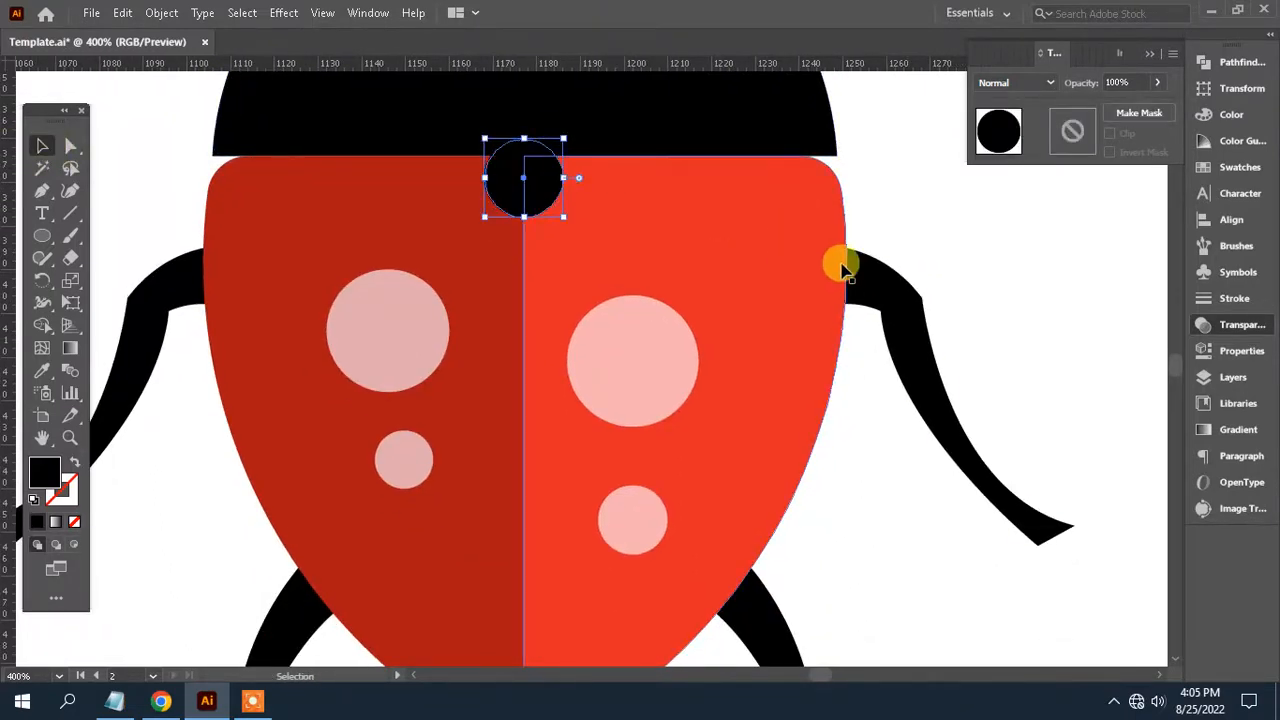
click(925, 220)
- Draw a straight vertical line with the Pen tool along the seam, from the black circle to the body's lower tip
drag(787, 355, 761, 252)
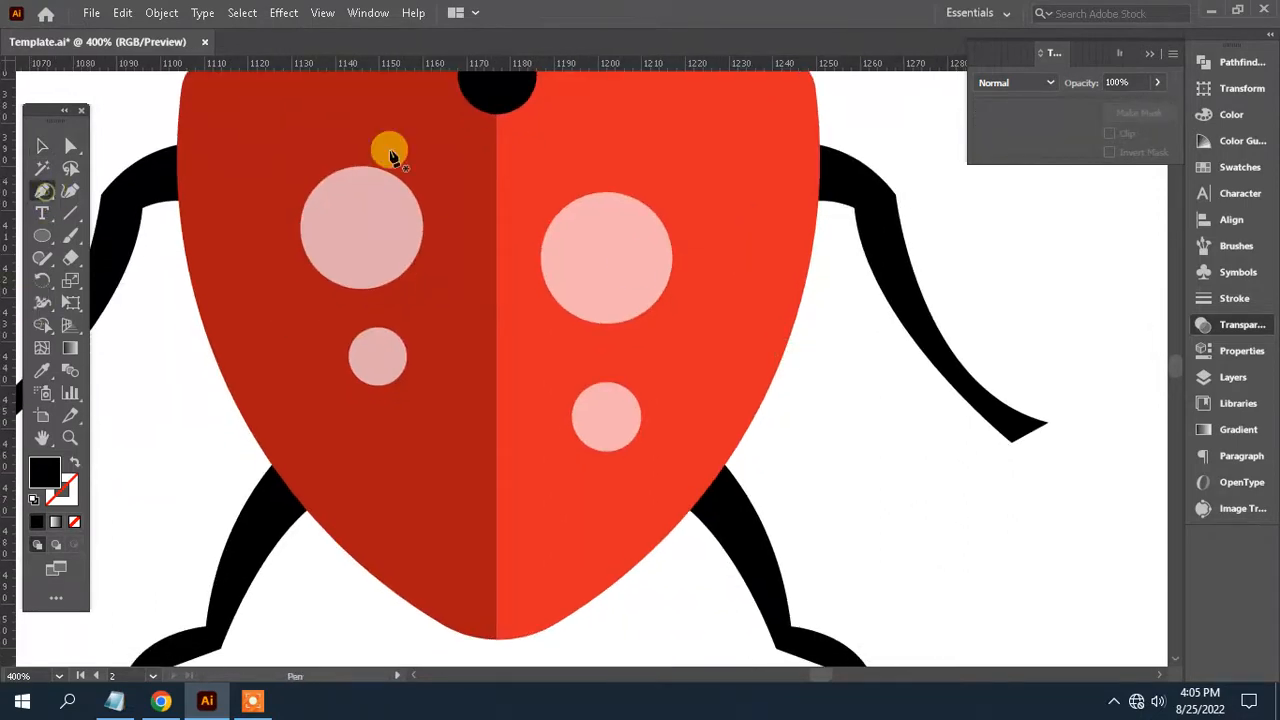
click(497, 106)
scroll(480, 314, down, 3)
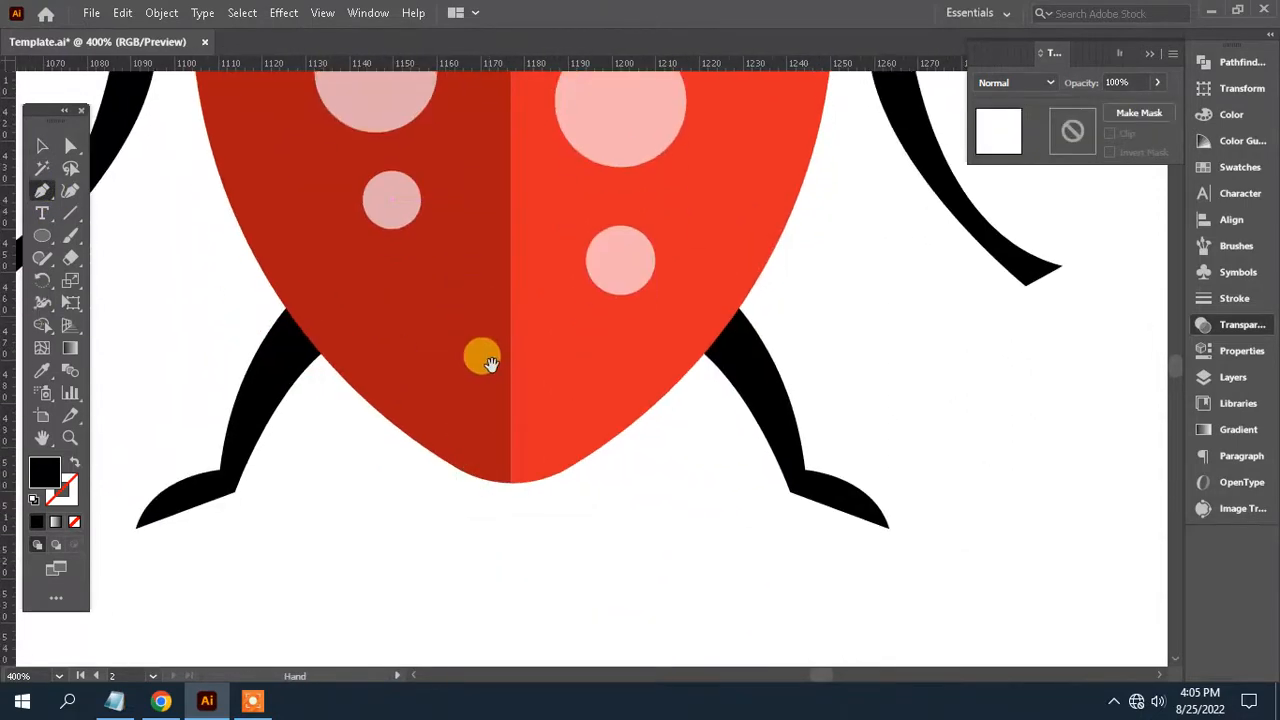
click(510, 483)
scroll(543, 358, up, 3)
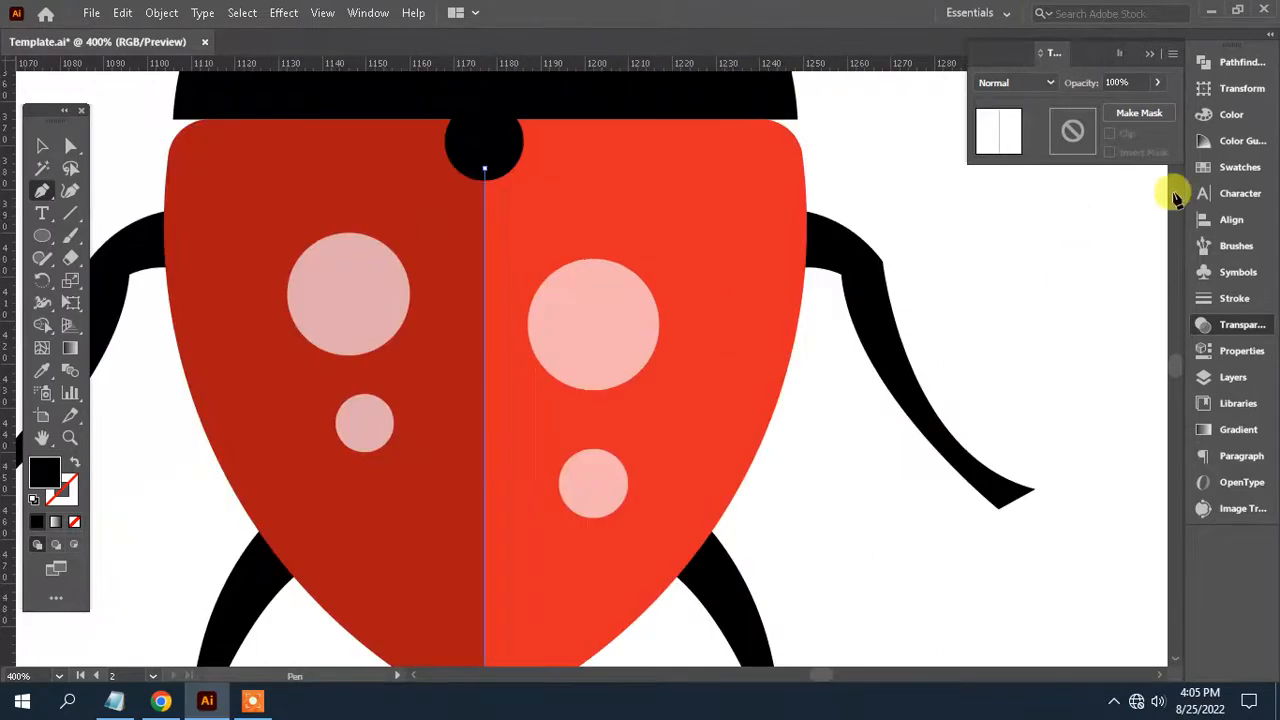
- Give the seam line a 6 pt black stroke and deselect it
click(1226, 298)
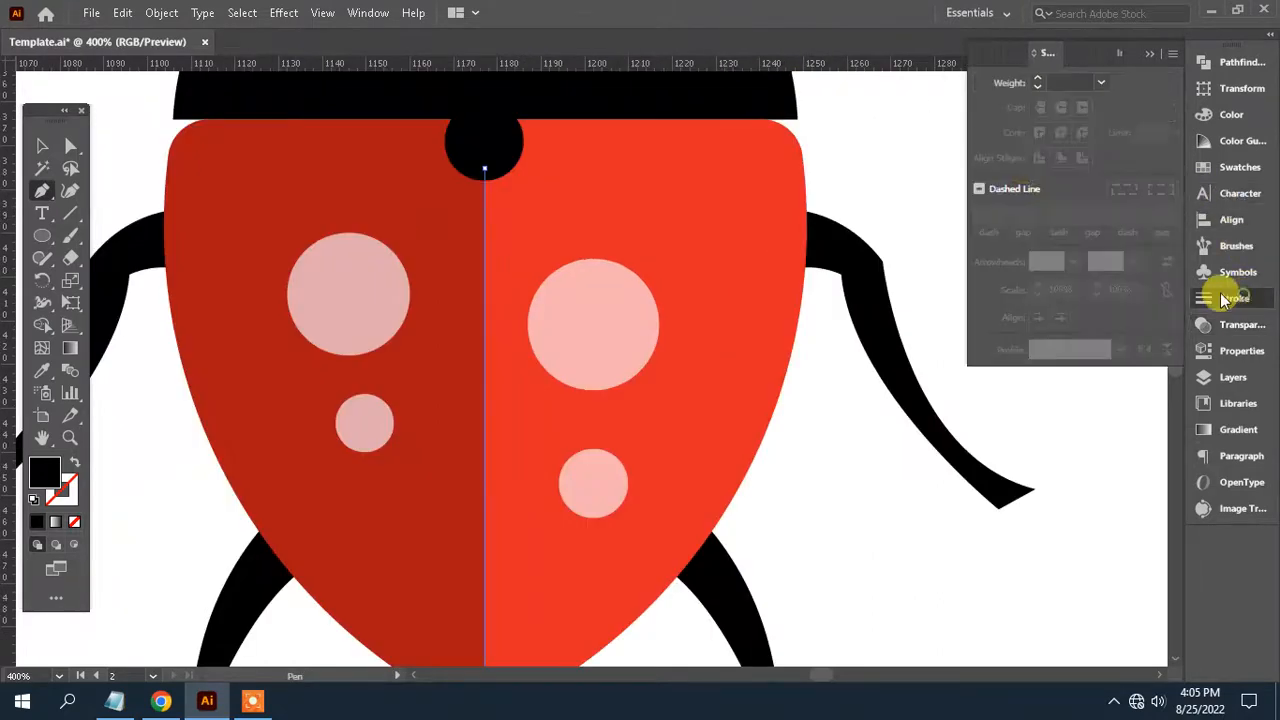
click(1101, 83)
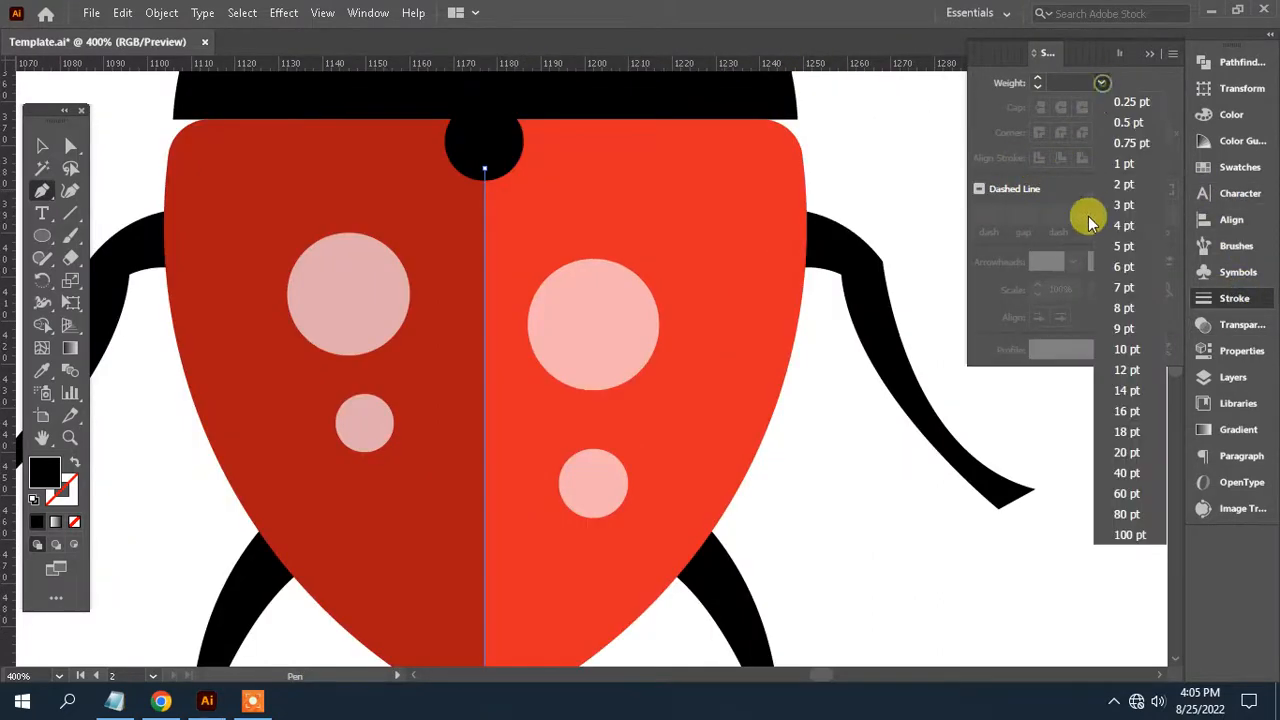
click(1126, 267)
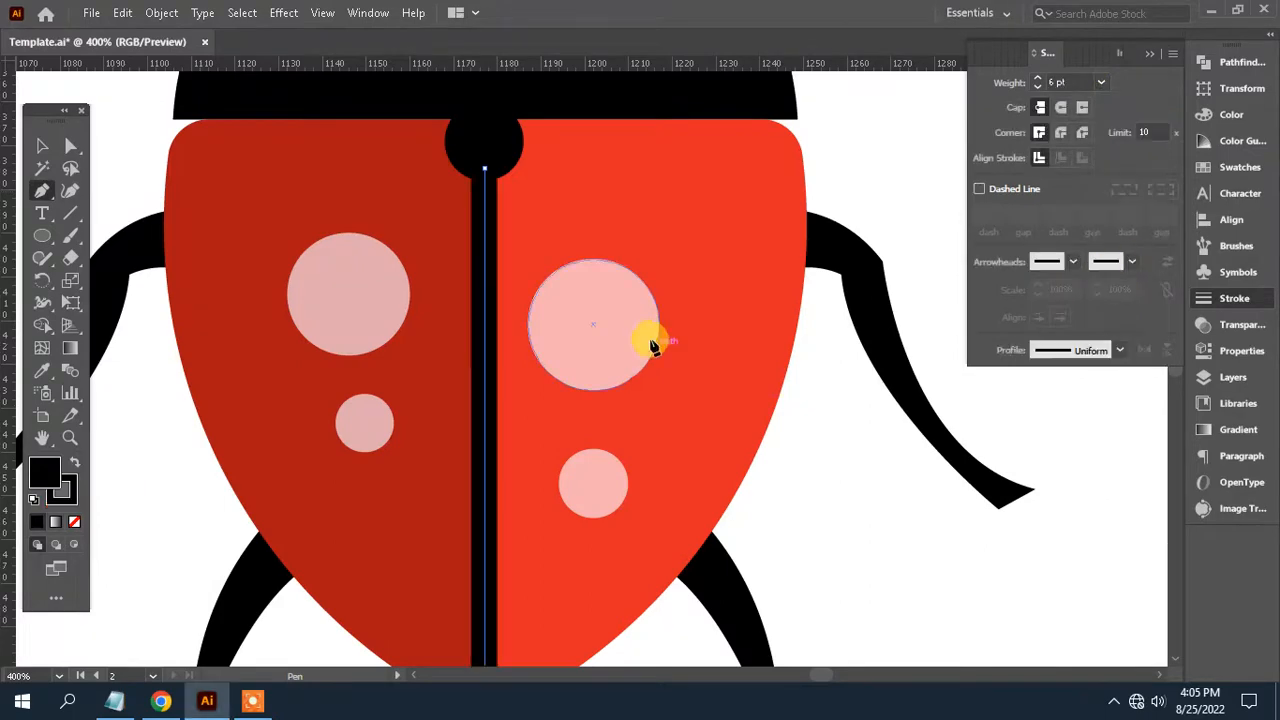
scroll(650, 345, down, 2)
scroll(650, 345, down, 4)
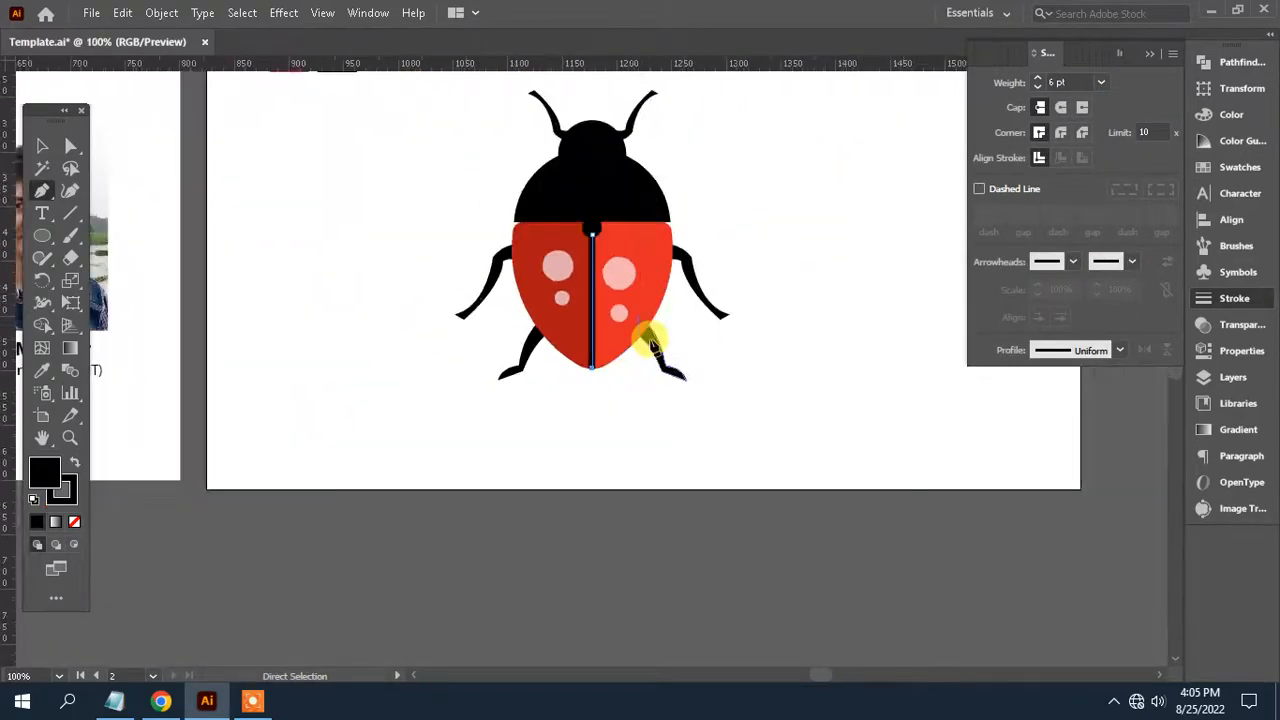
click(42, 146)
click(746, 411)
drag(827, 339, 796, 394)
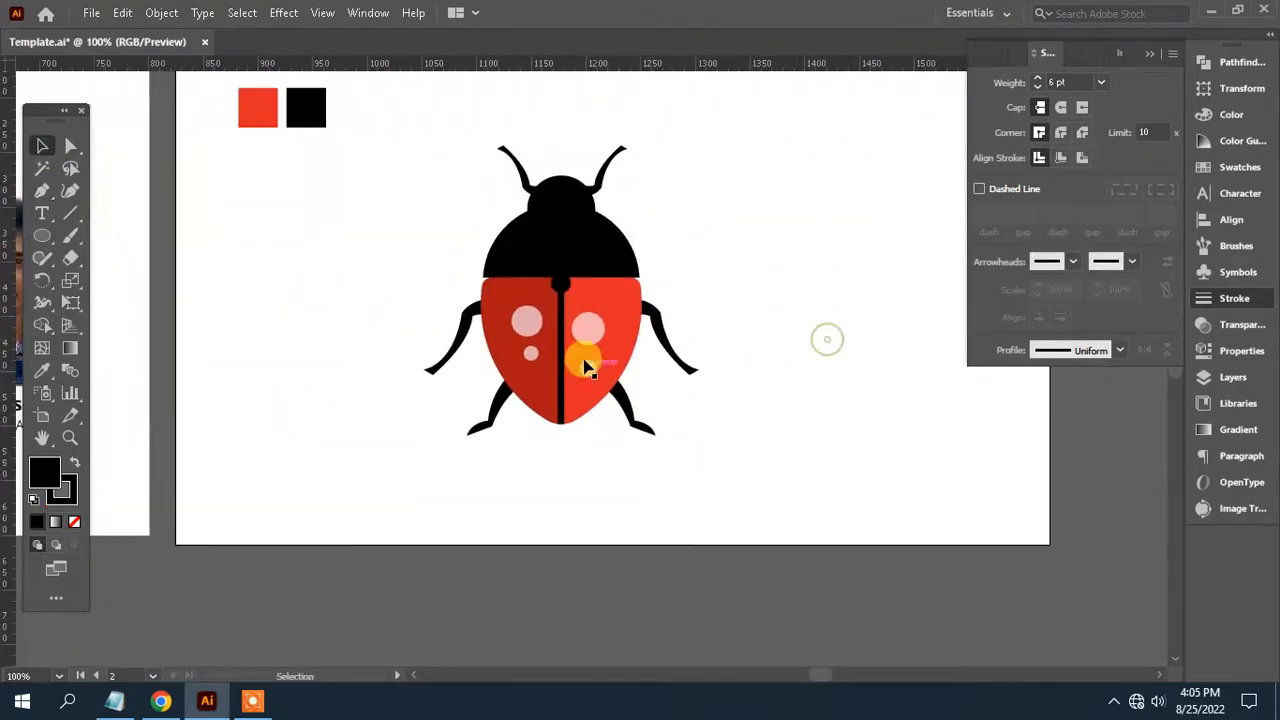
- Convert the black vertical seam line into a filled shape with Outline Stroke and deselect it
click(566, 372)
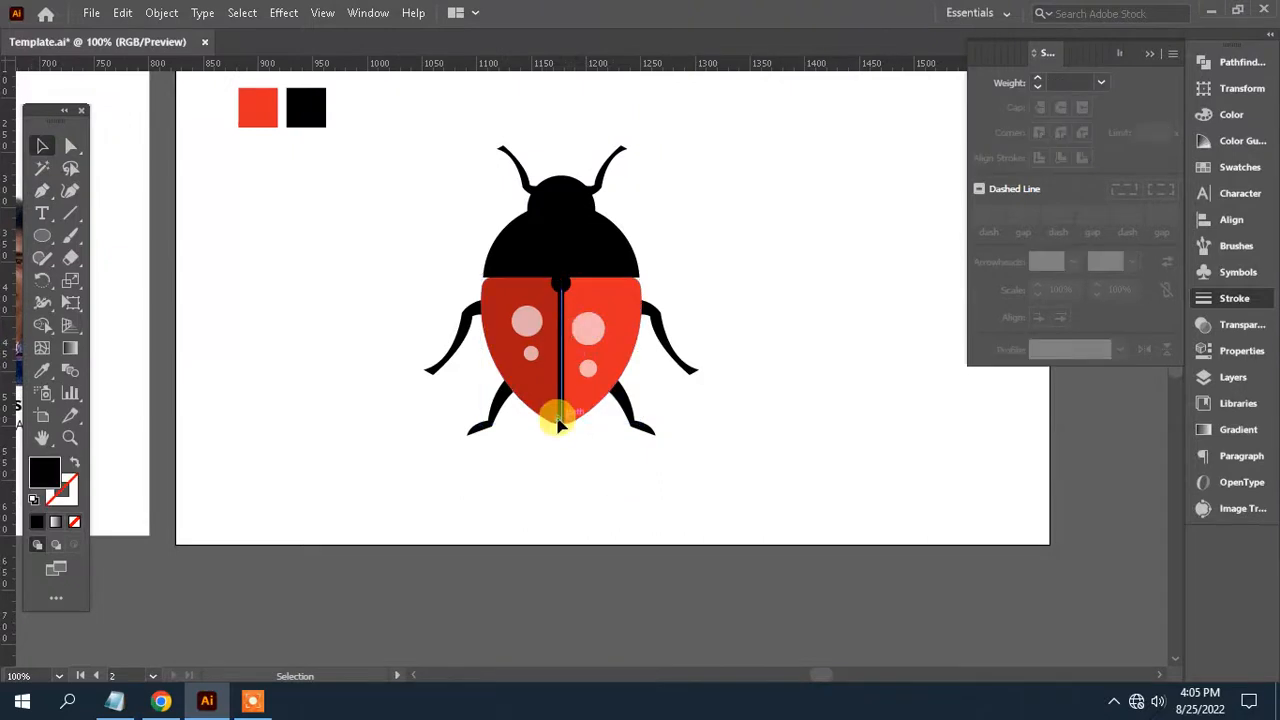
click(558, 419)
drag(565, 306, 527, 418)
click(163, 13)
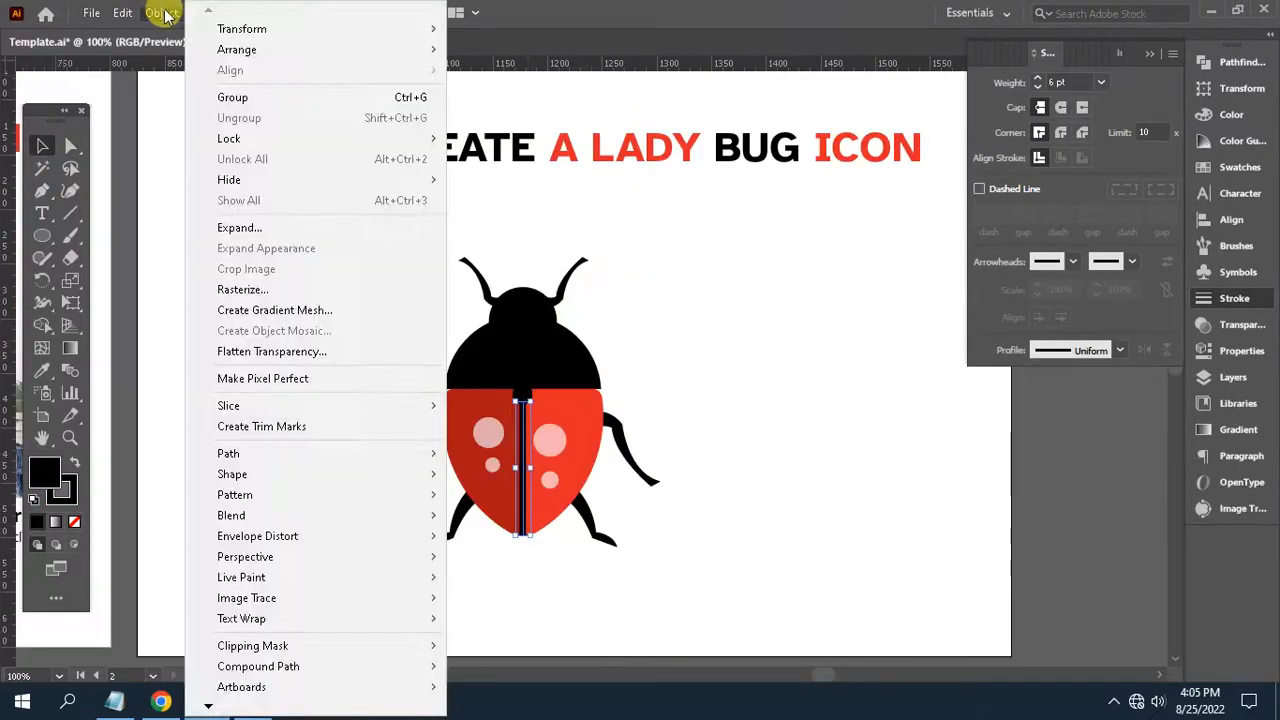
mouse_move(307, 597)
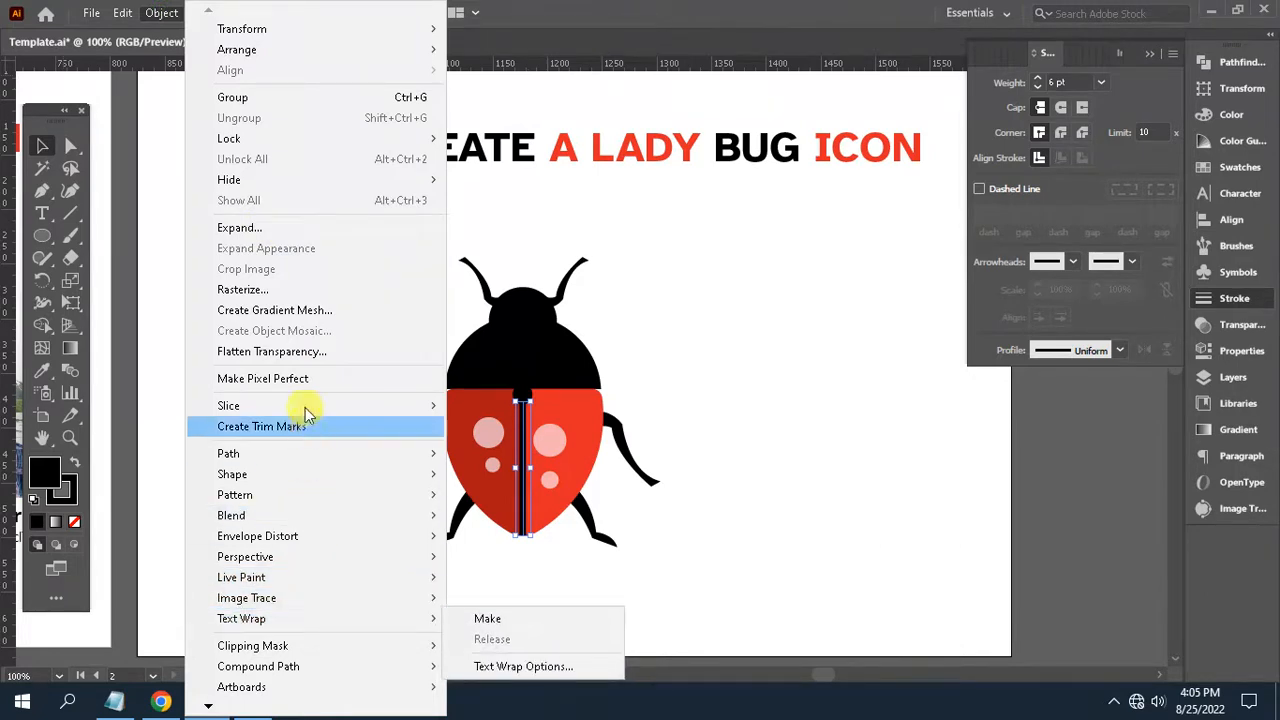
mouse_move(307, 458)
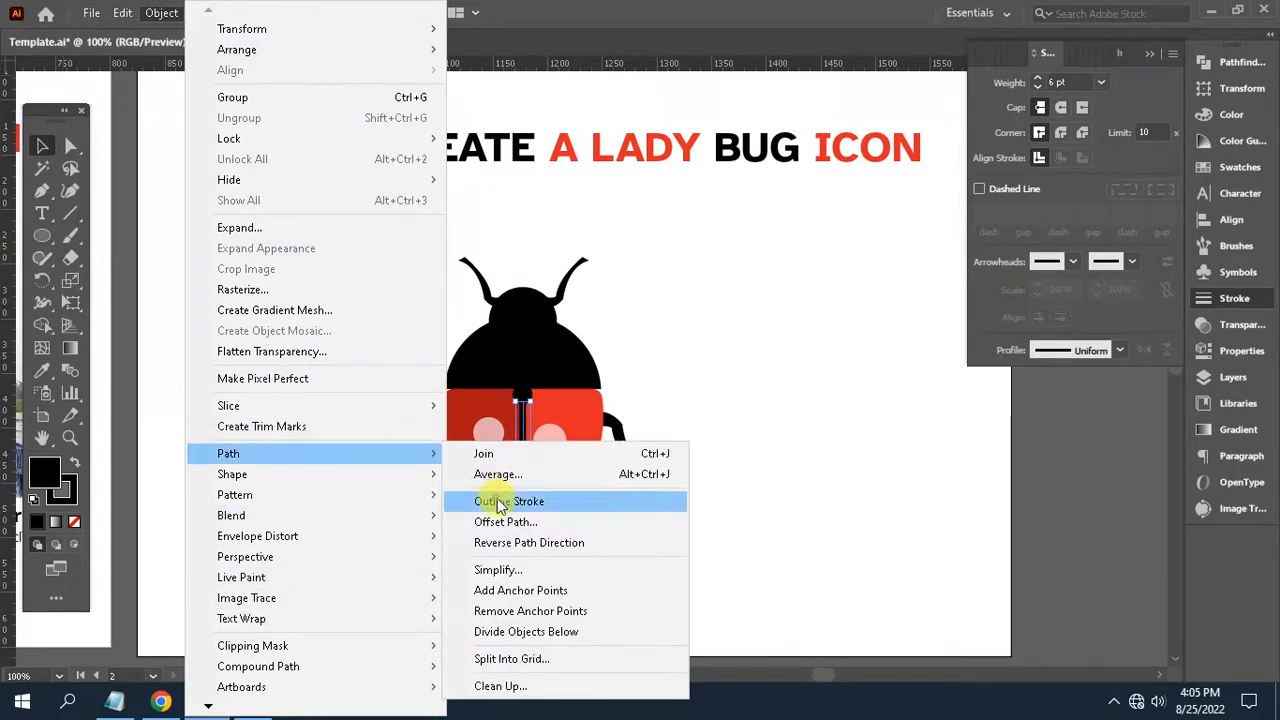
click(490, 501)
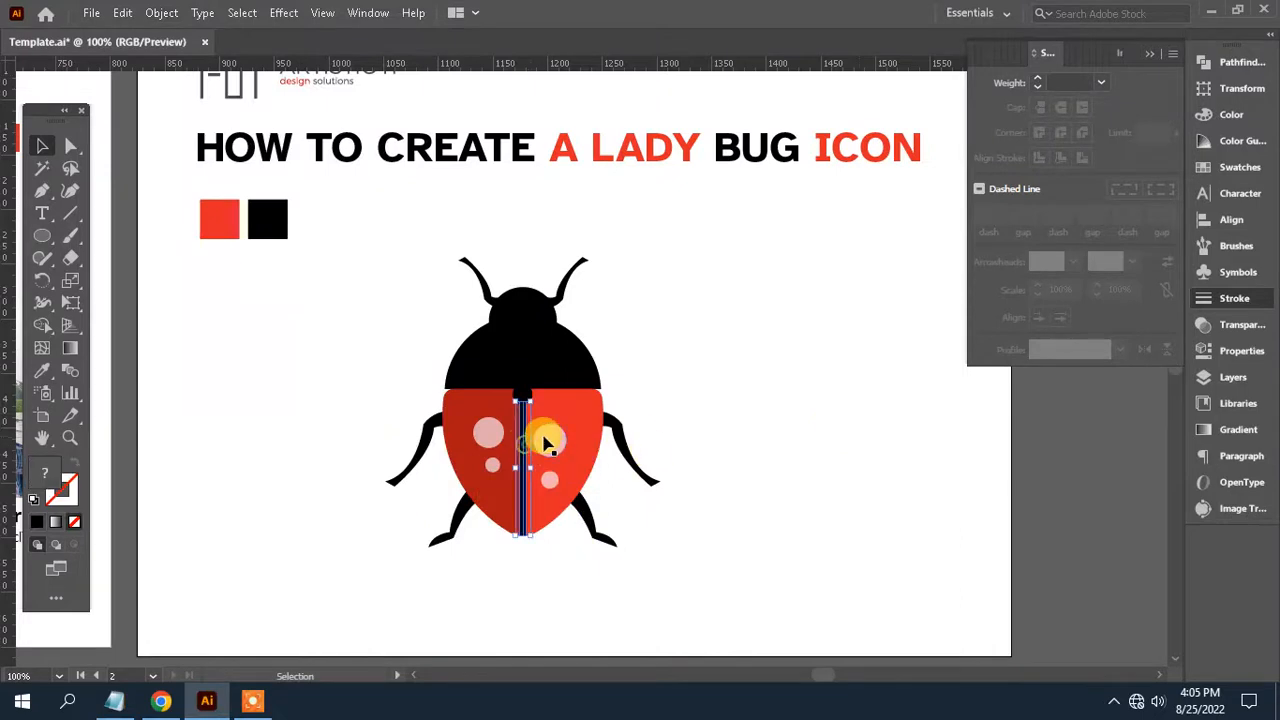
click(729, 414)
- Merge the outlined seam into a single black shape with Pathfinder Unite and deselect it
click(515, 462)
click(527, 455)
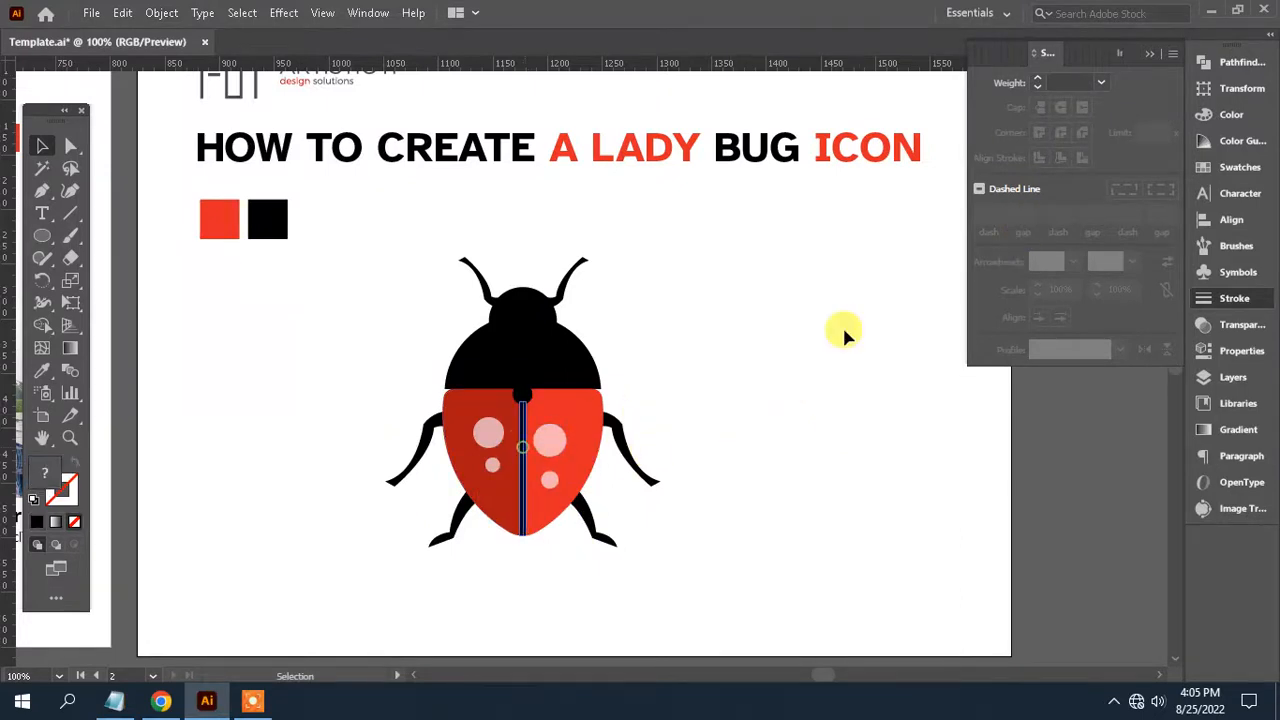
click(1215, 61)
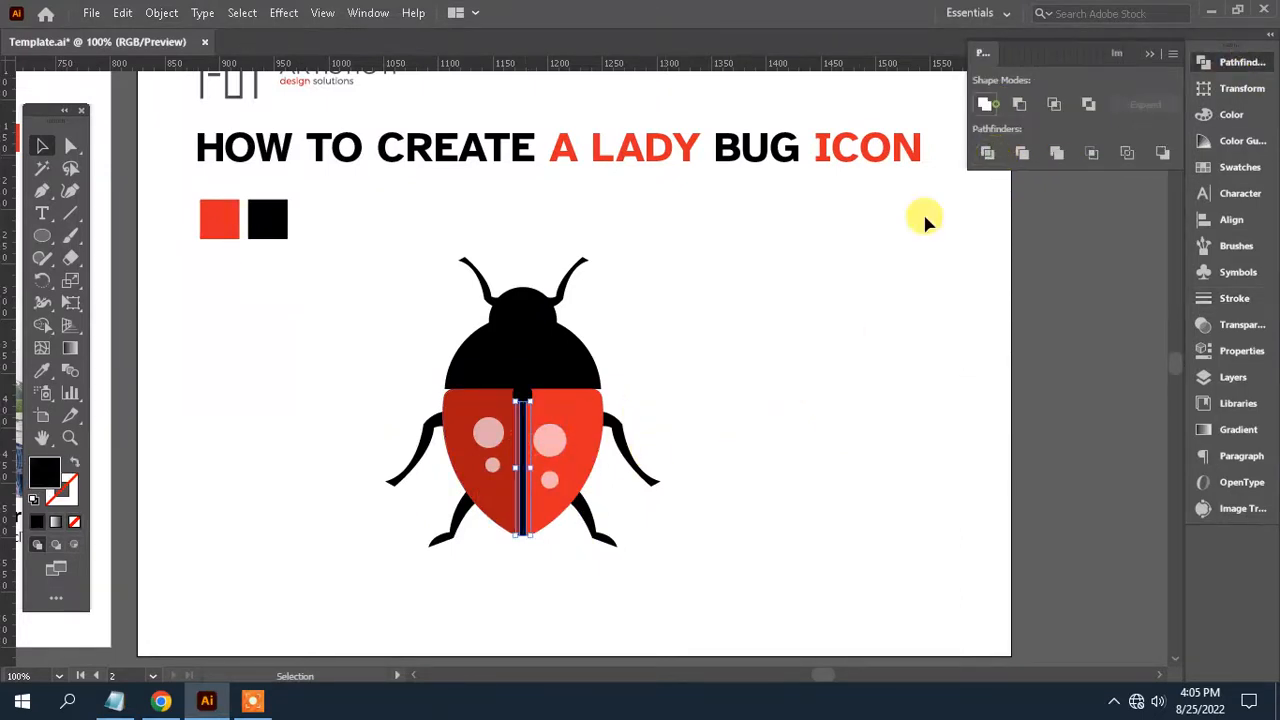
click(727, 511)
drag(727, 511, 786, 444)
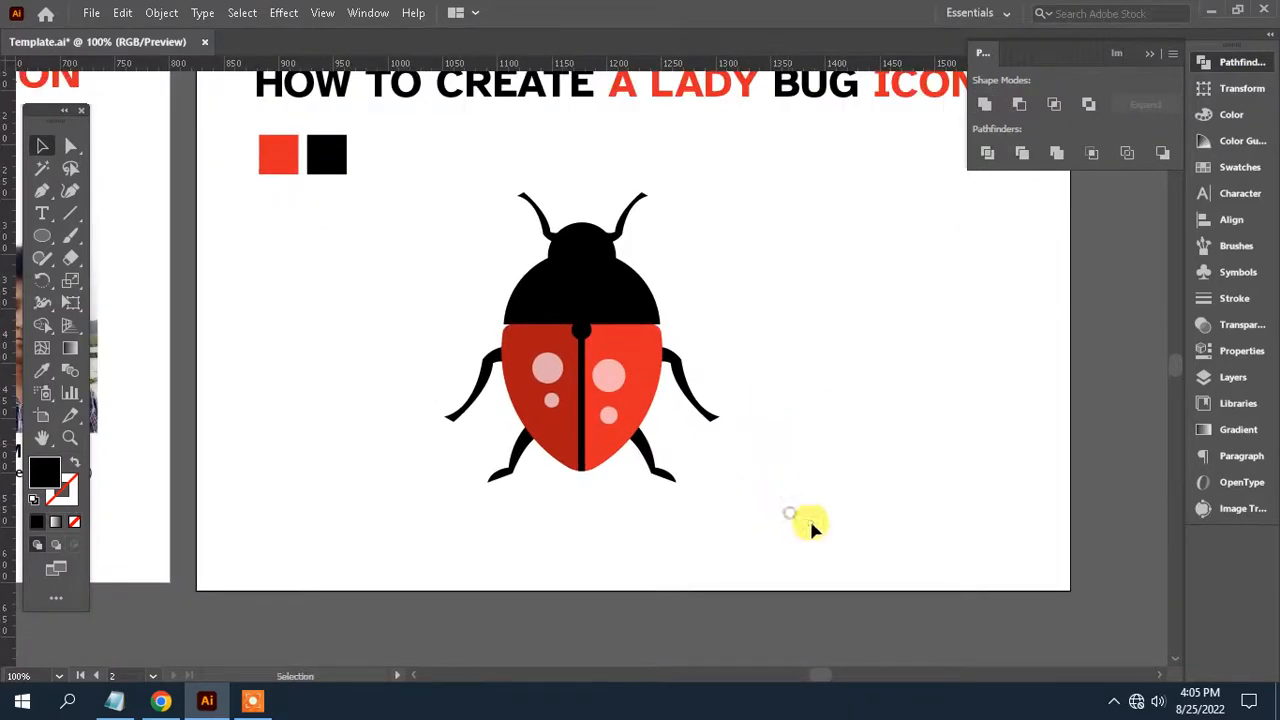
- Select the entire ladybug, enlarge it slightly and proportionally about its center, and deselect it
drag(477, 240, 450, 218)
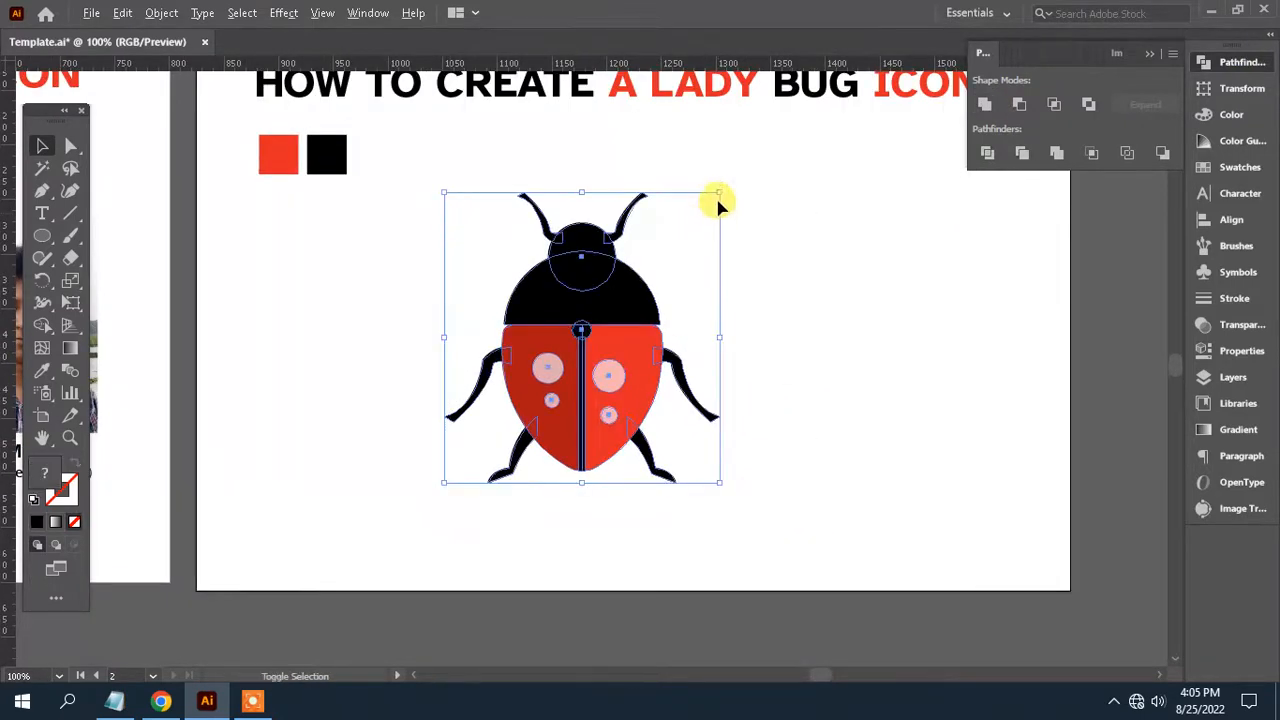
drag(718, 204, 737, 171)
click(791, 329)
drag(772, 306, 814, 339)
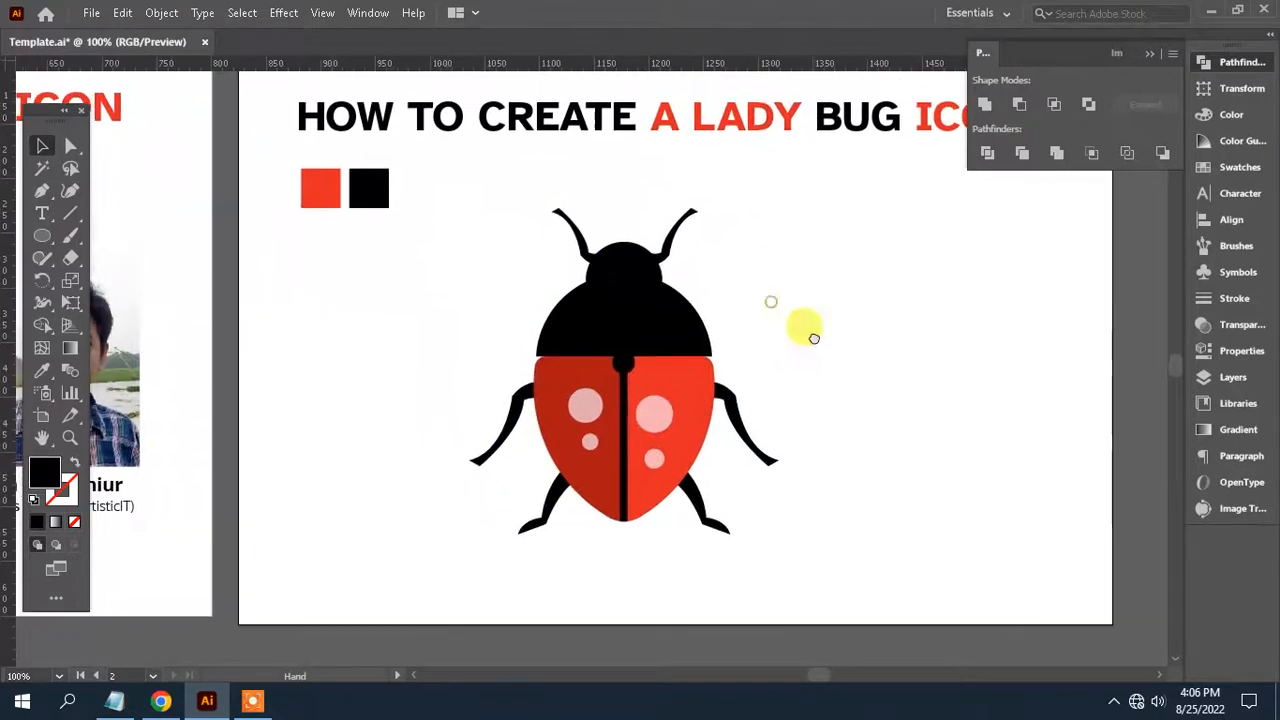